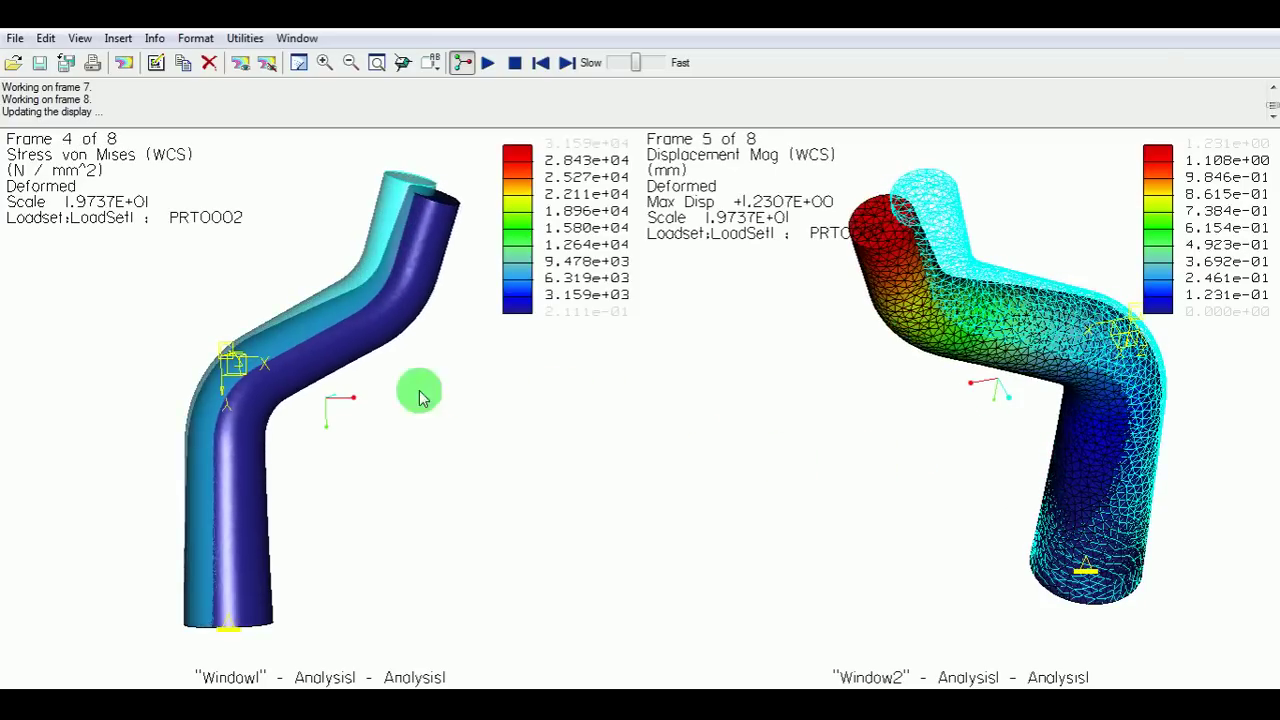
mouse_move(377, 371)
middle_down()
mouse_move(399, 371)
mouse_move(400, 395)
middle_up()
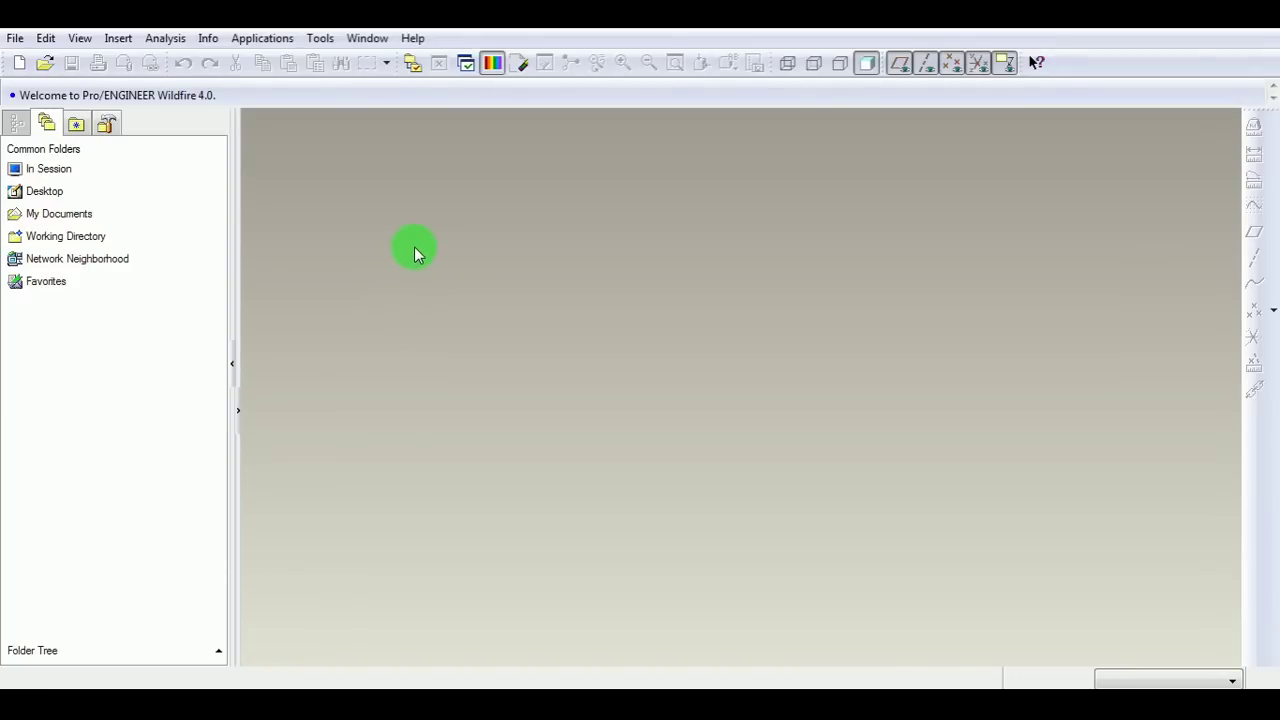
Create a new solid part named "object" from the mmns_part_solid template instead of the default template.
click(415, 246)
click(18, 40)
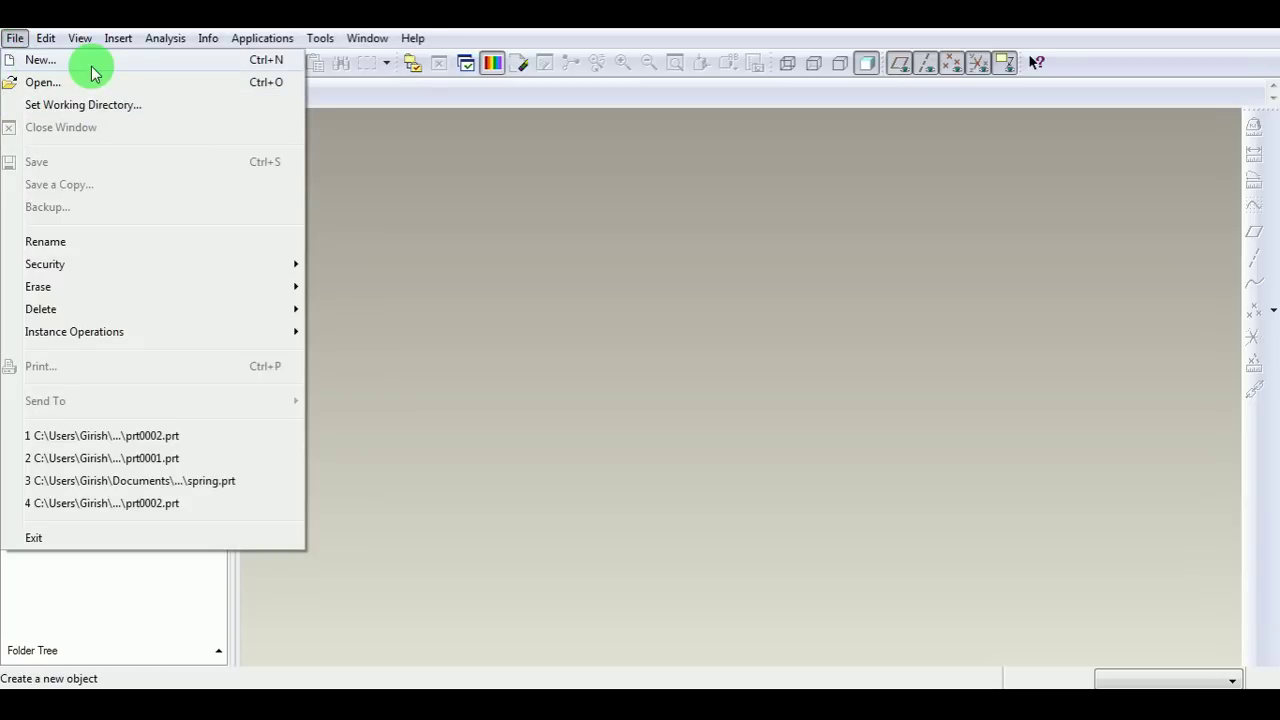
click(60, 62)
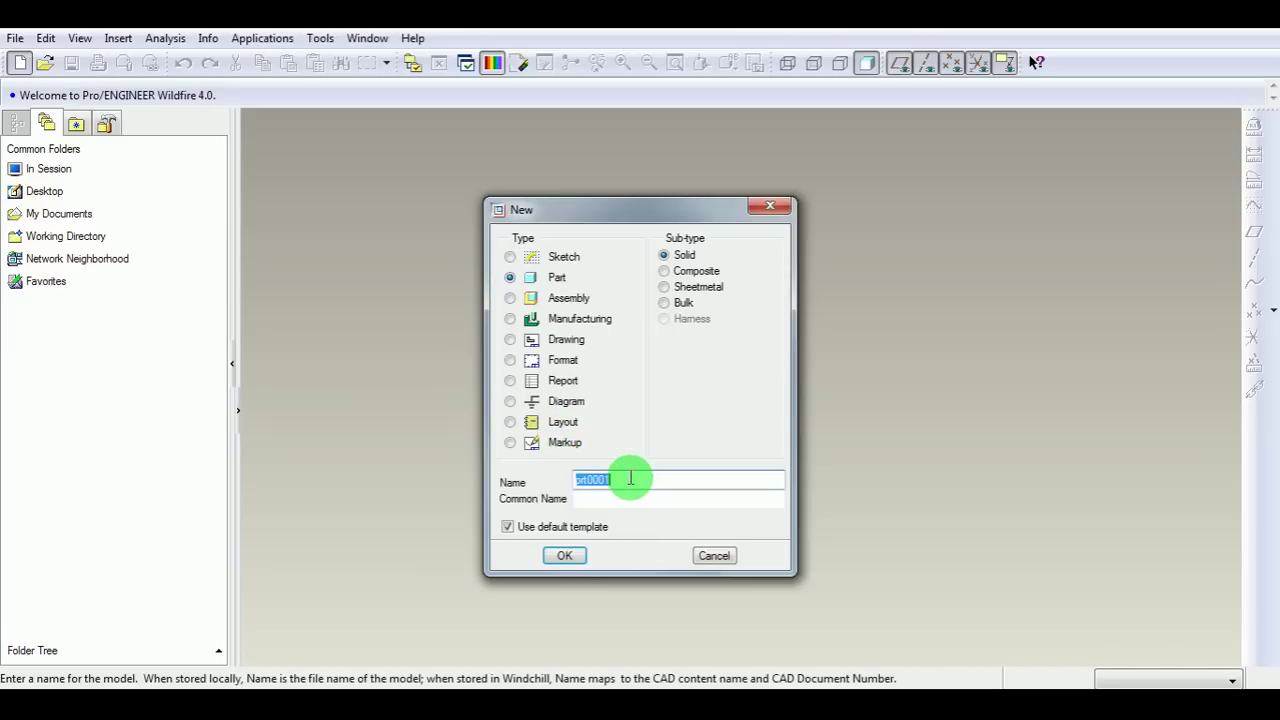
text(object)
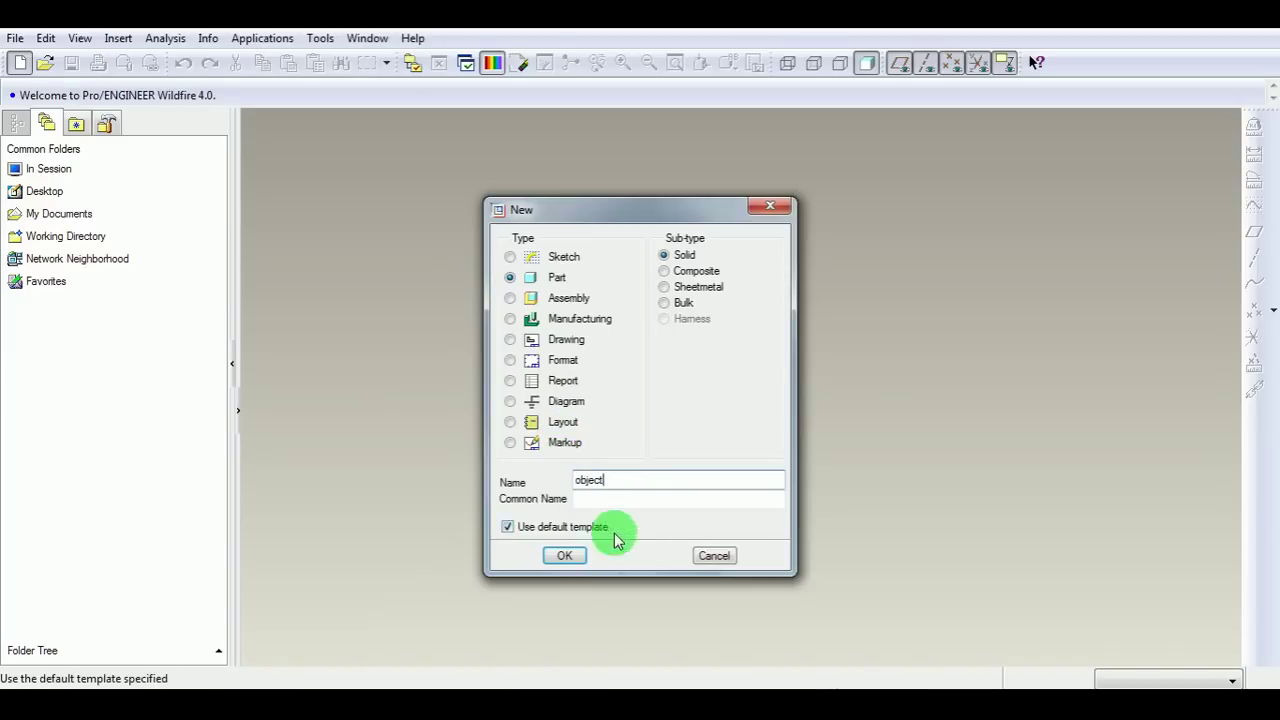
click(522, 527)
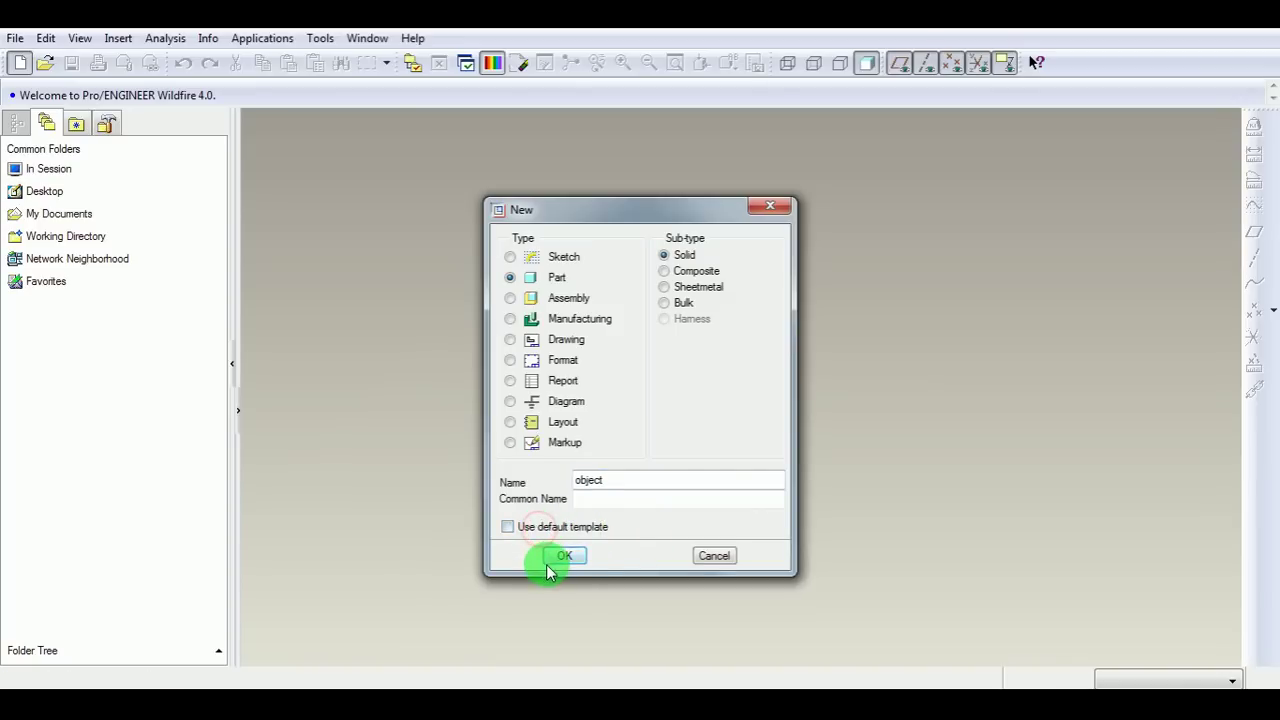
click(575, 557)
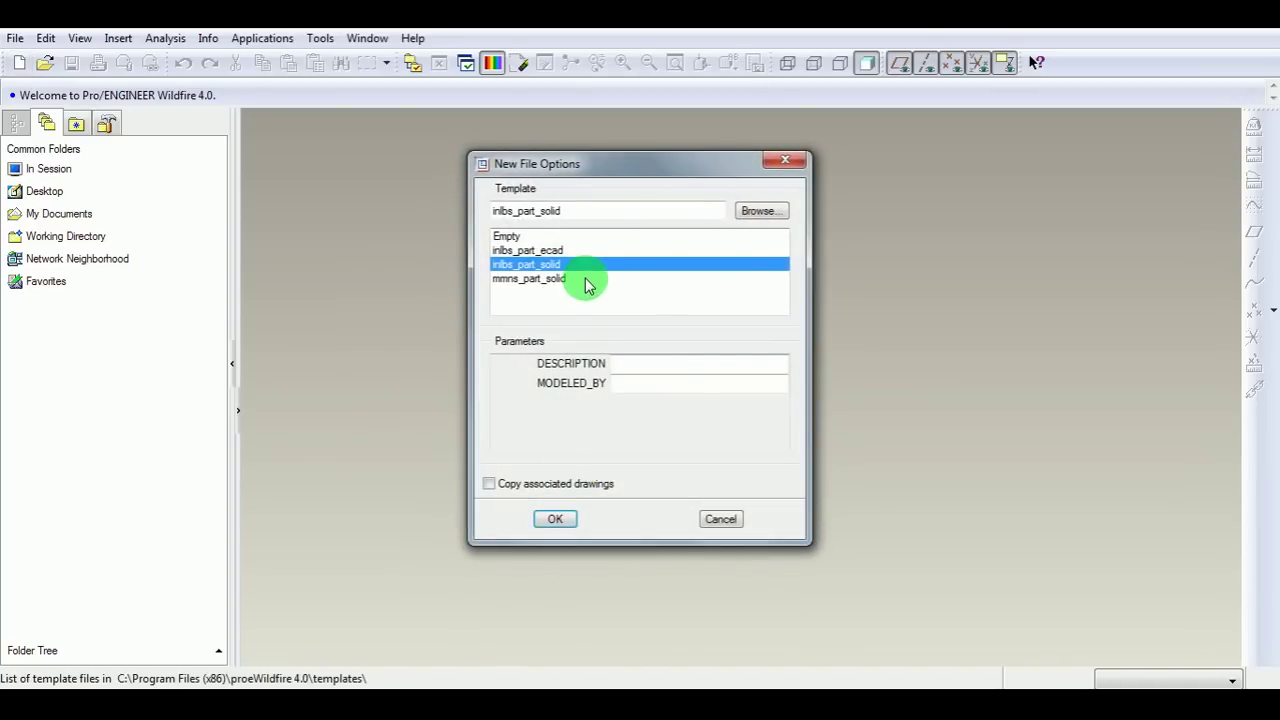
click(523, 281)
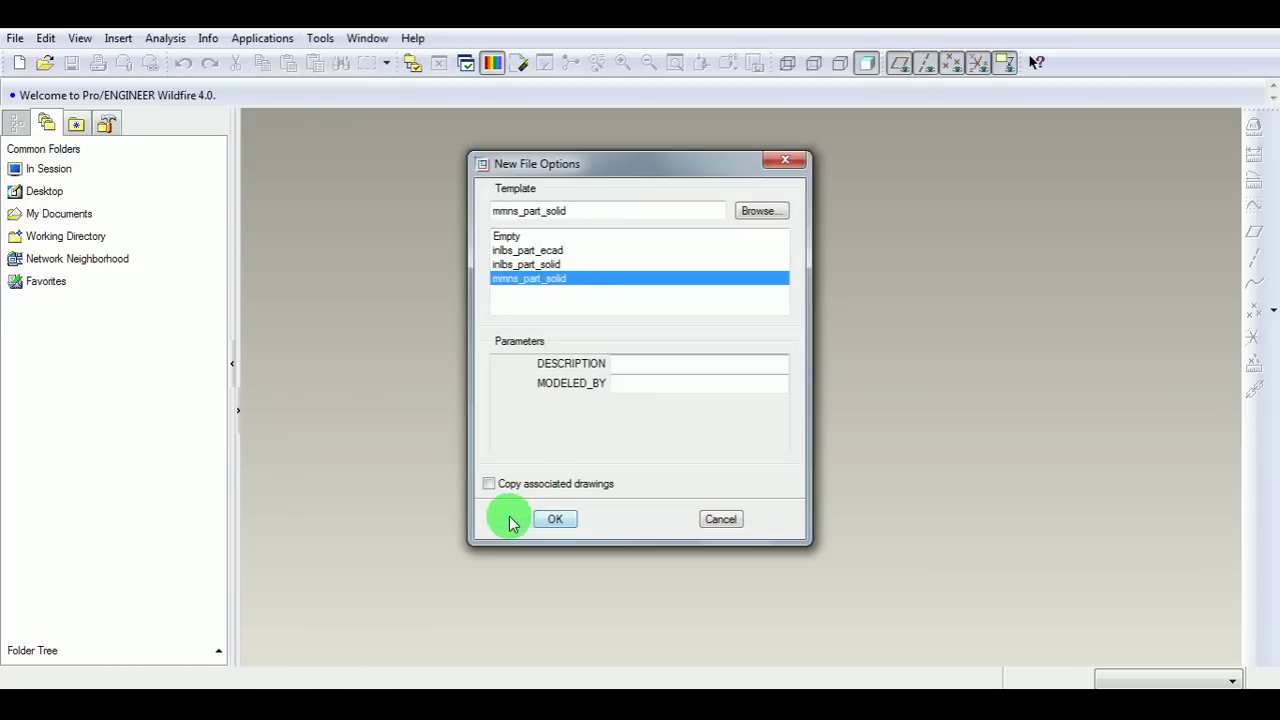
click(557, 518)
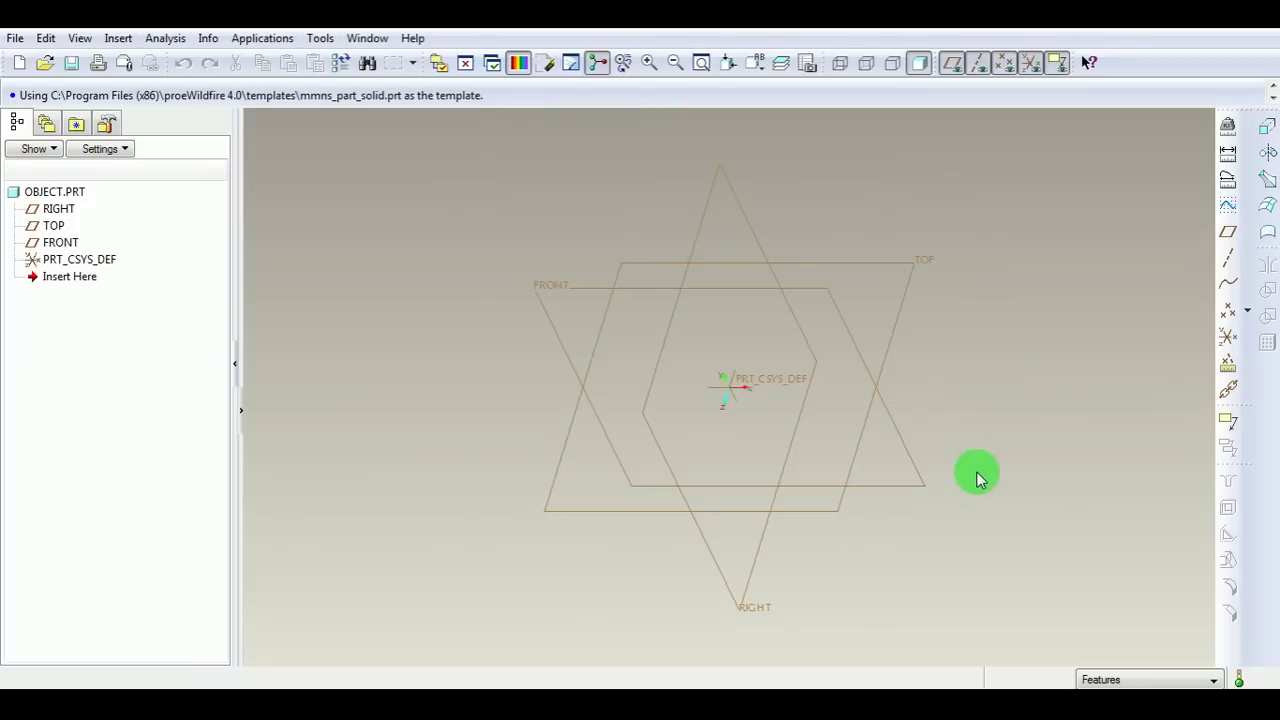
Set the standard orientation of the model to Isometric in the environment settings and apply it.
click(778, 390)
click(997, 398)
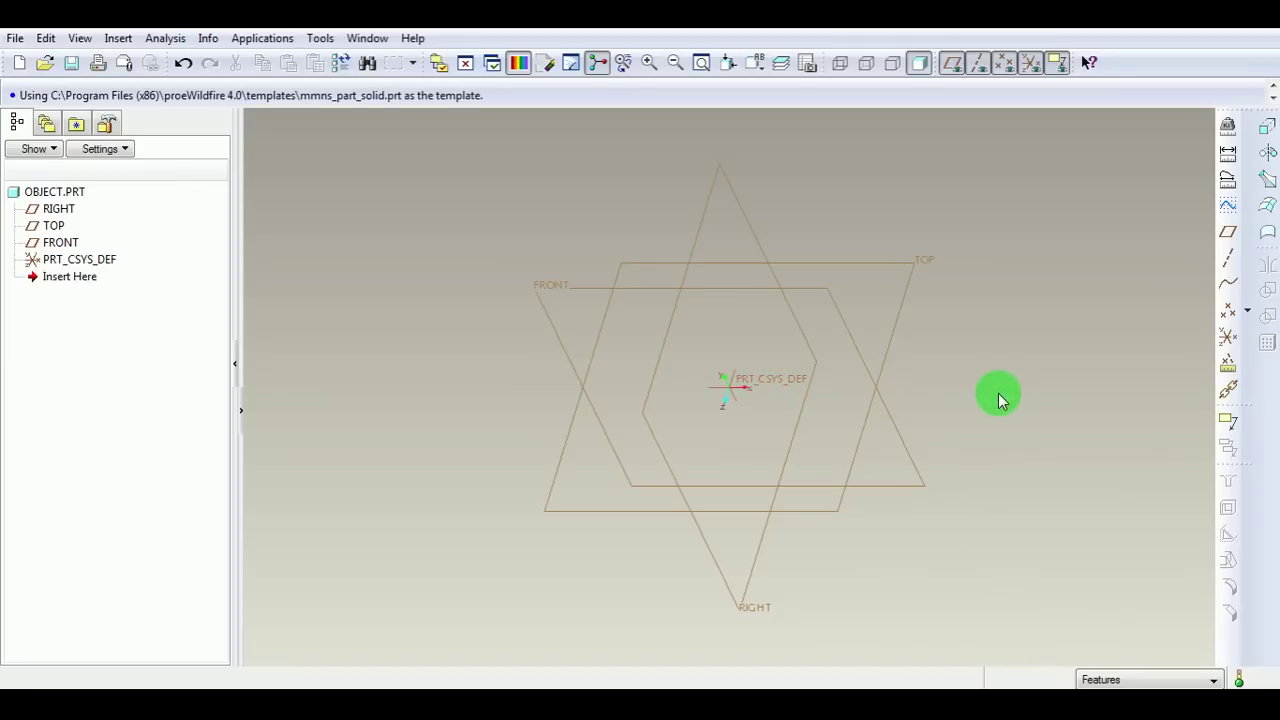
click(322, 40)
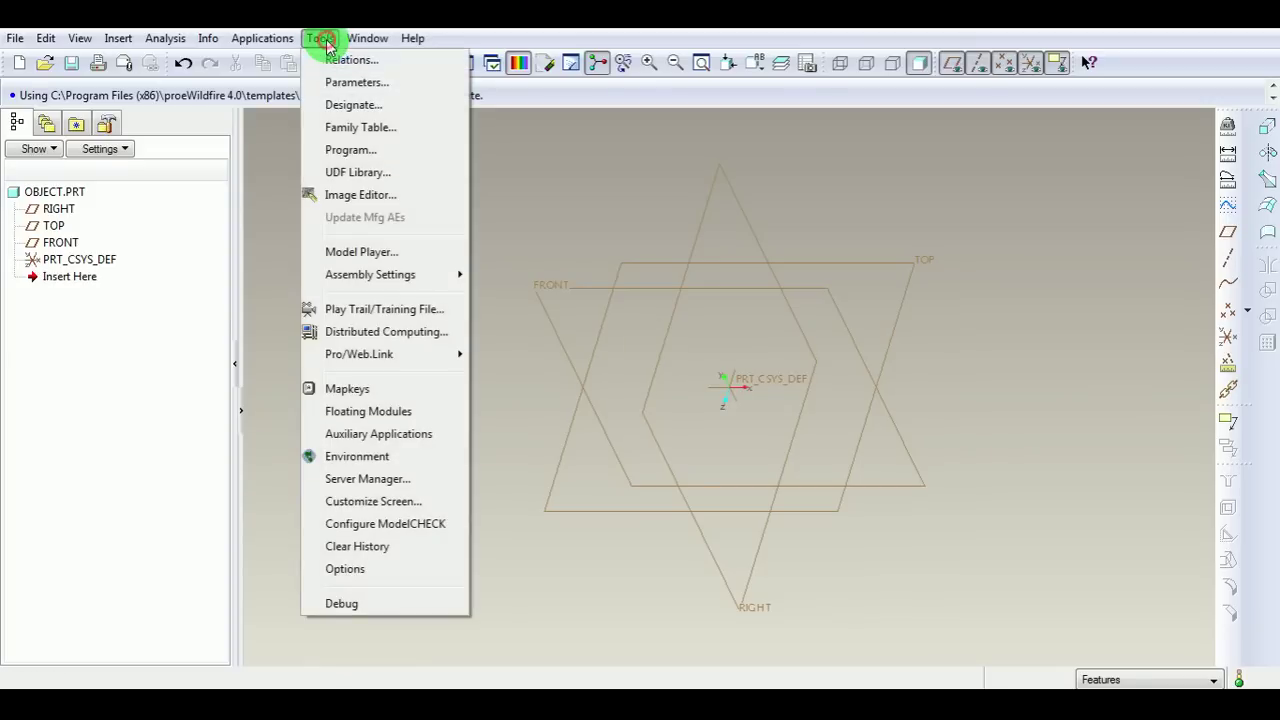
click(374, 458)
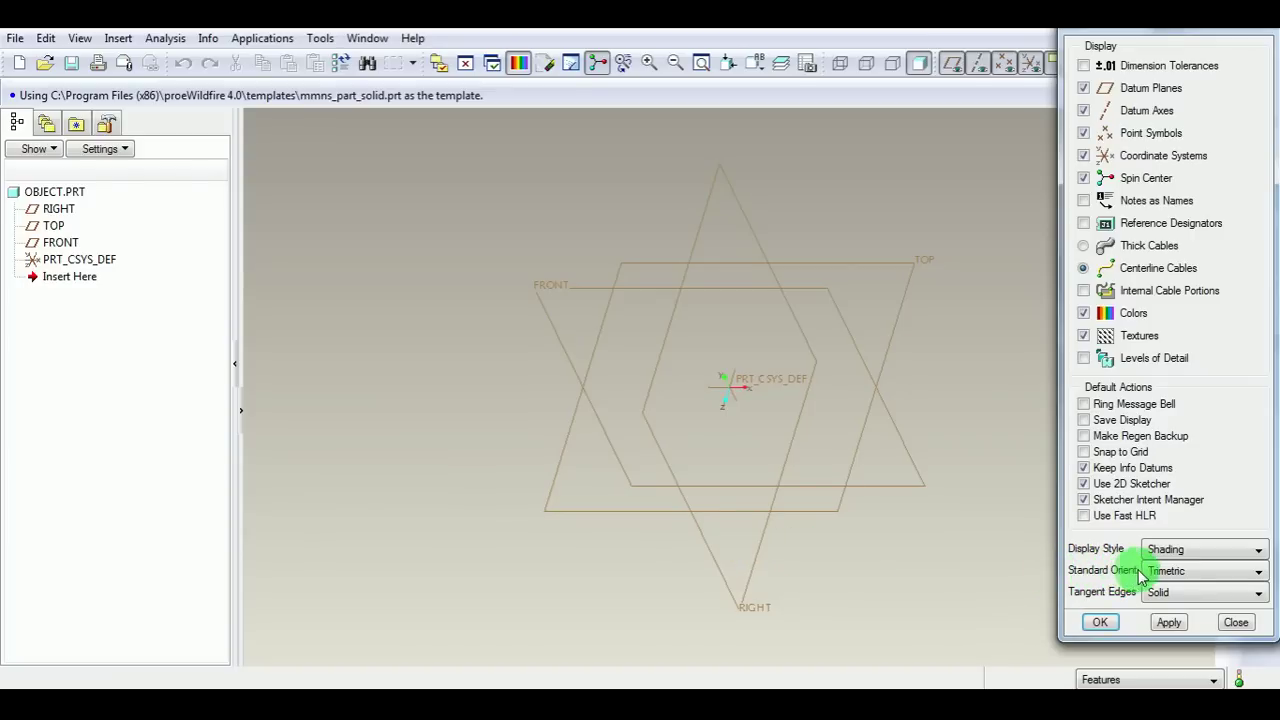
click(1196, 575)
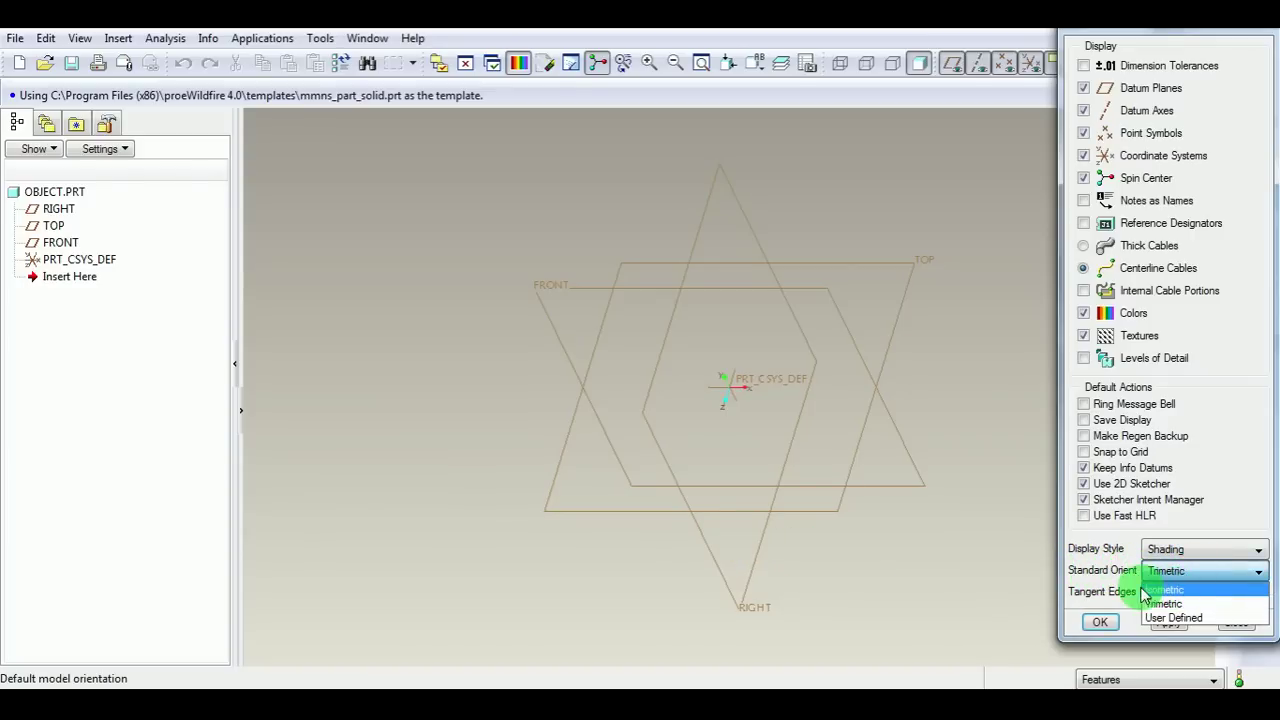
click(1170, 591)
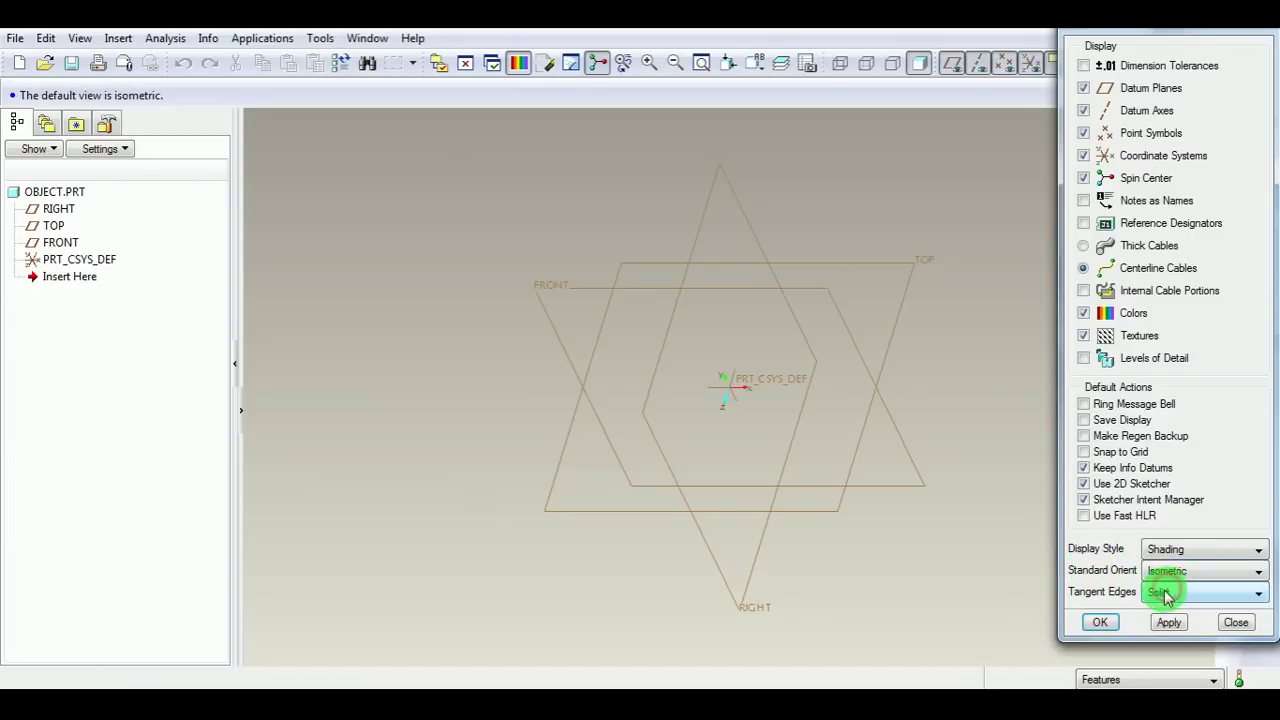
click(1098, 620)
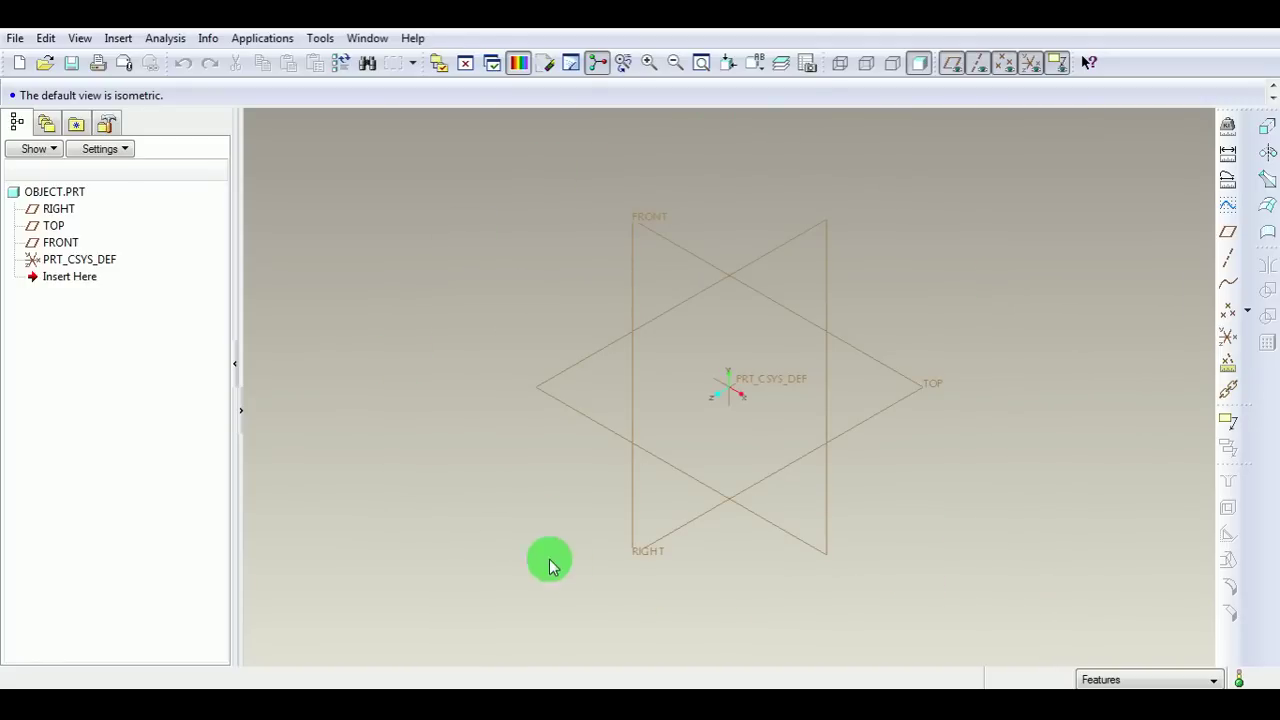
Start a sketch on the RIGHT datum plane with the TOP plane as the Top orientation reference.
click(1053, 444)
click(1228, 207)
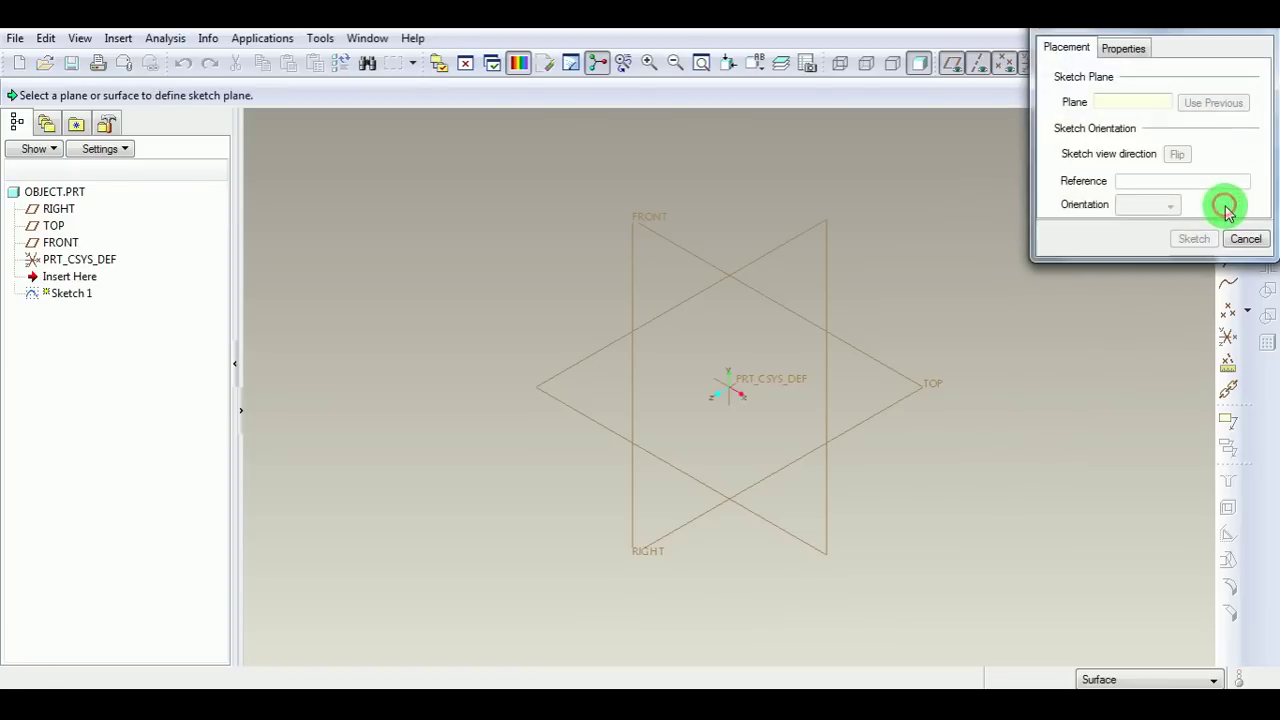
click(762, 256)
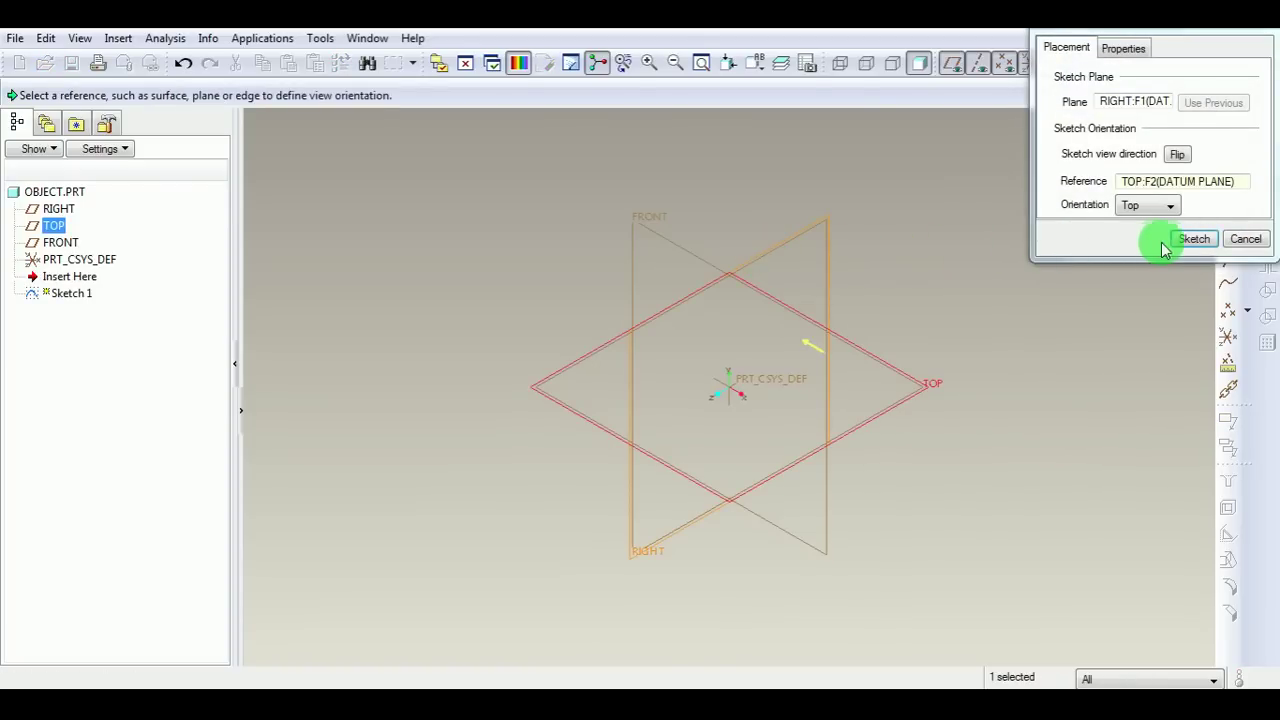
click(1175, 243)
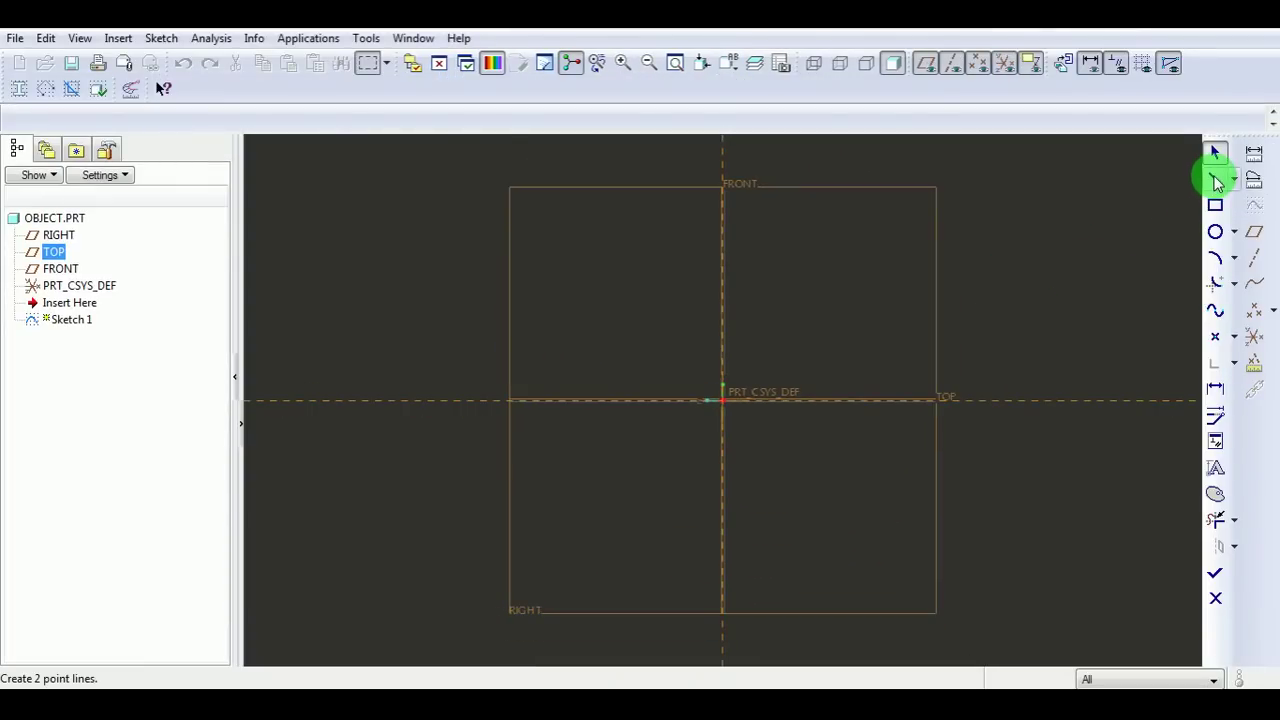
Sketch a three-segment line chain: about 134 mm vertically down to the origin, then obliquely down-left and steeply down, ending about 150 mm from the vertical reference.
click(1216, 180)
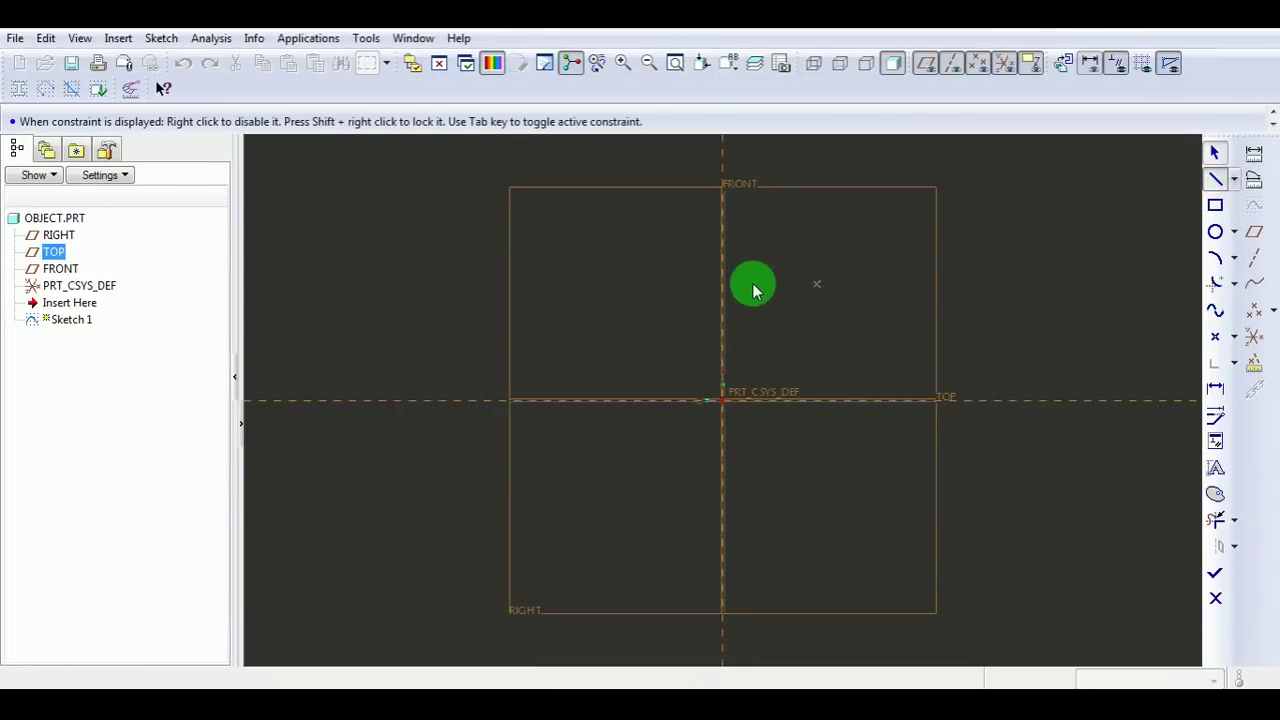
click(722, 288)
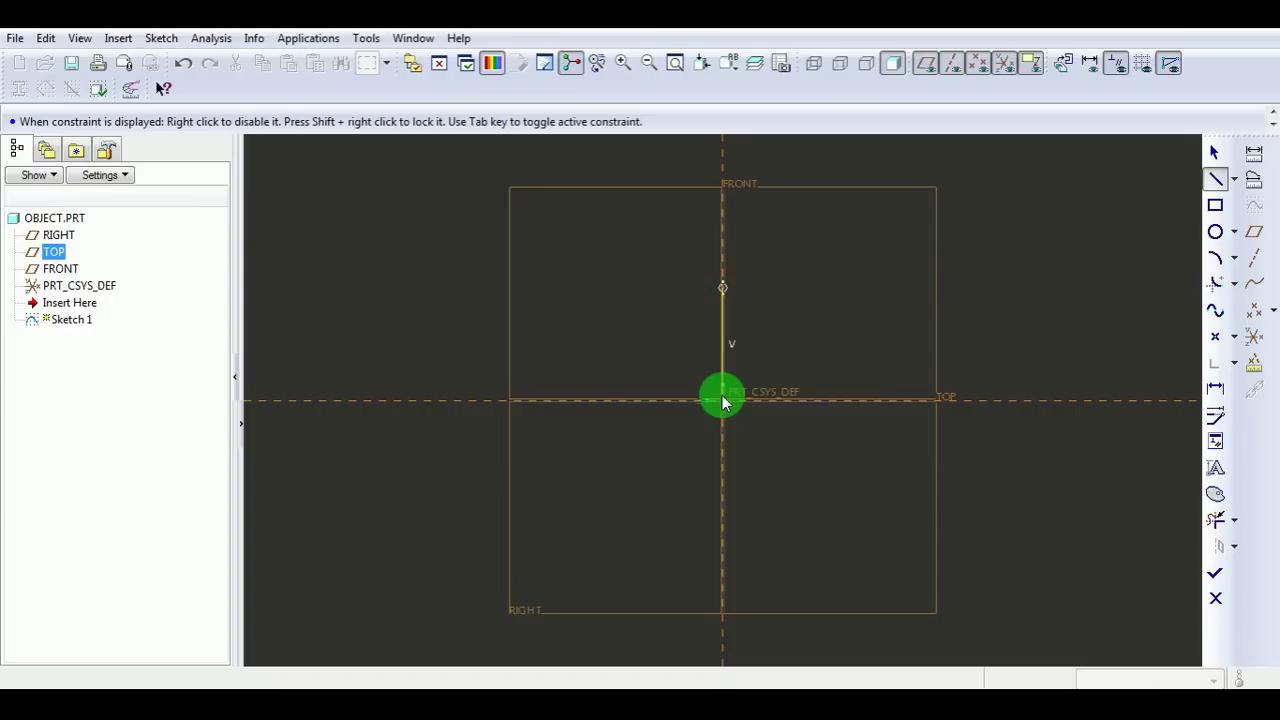
click(722, 399)
click(617, 440)
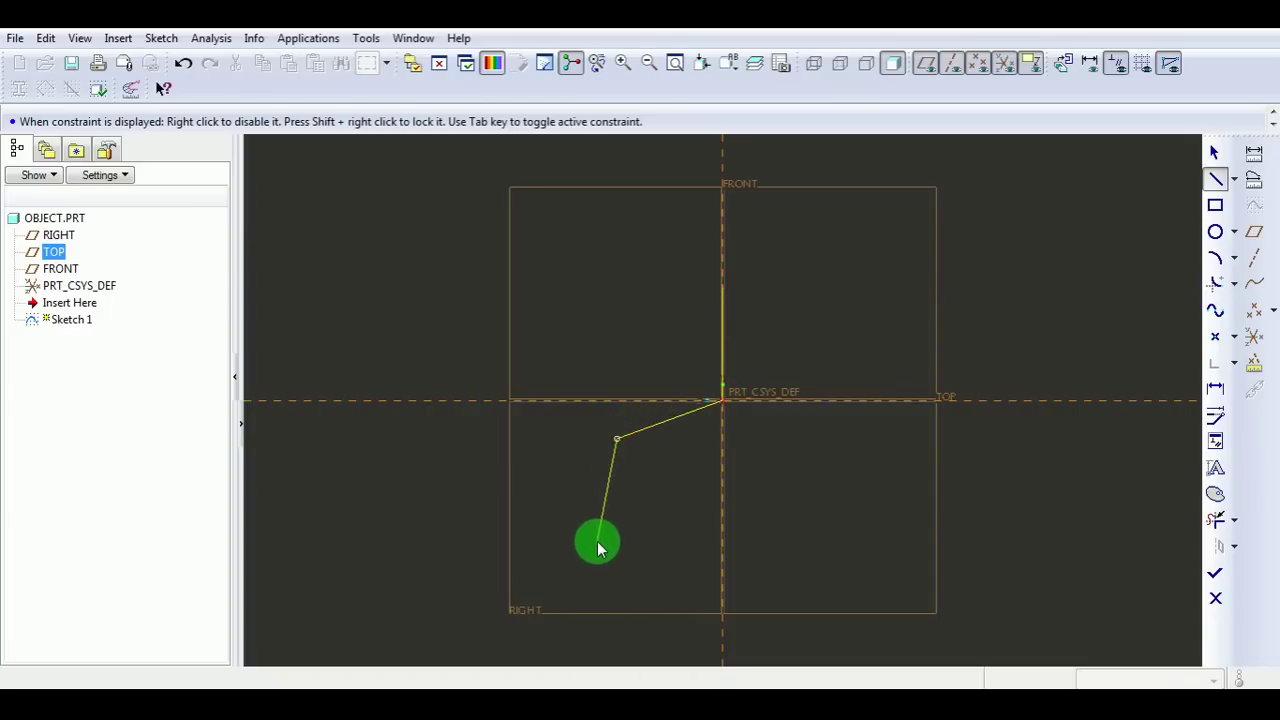
click(598, 536)
middle_click(680, 517)
click(928, 487)
Round both corners of the line chain with circular fillets of about 41 mm and 42 mm radius.
click(1226, 284)
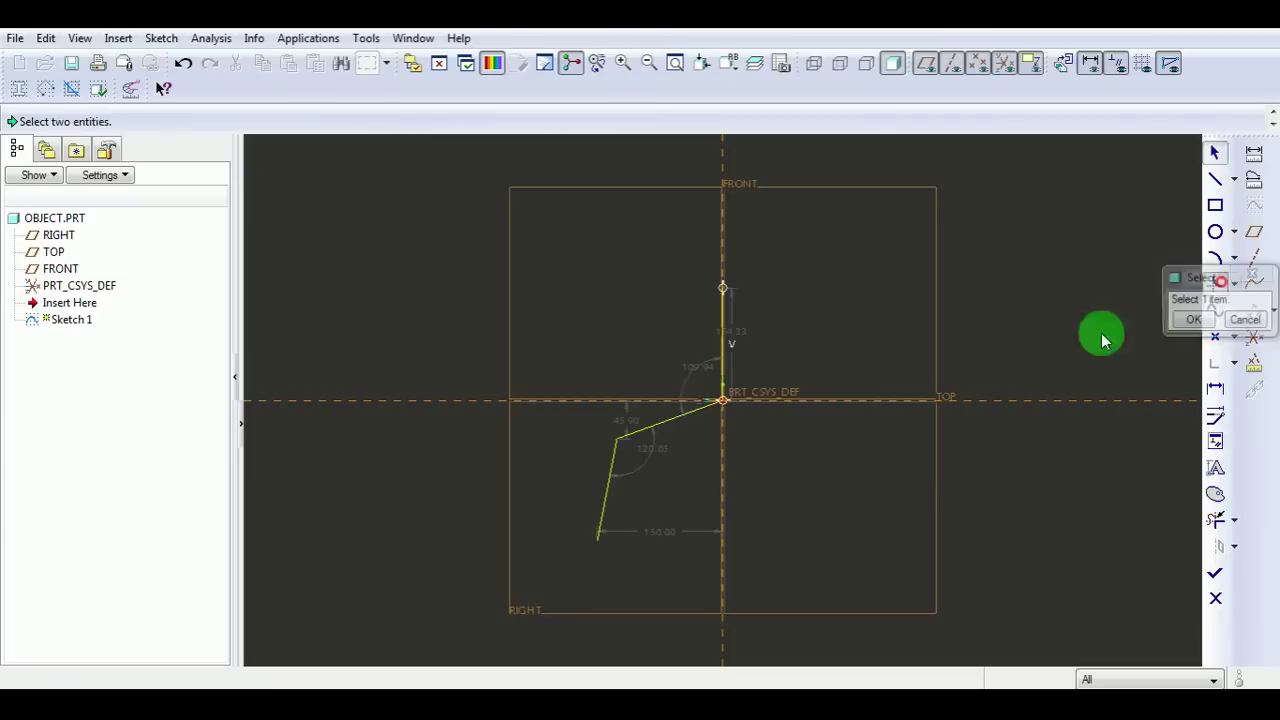
click(727, 381)
click(700, 409)
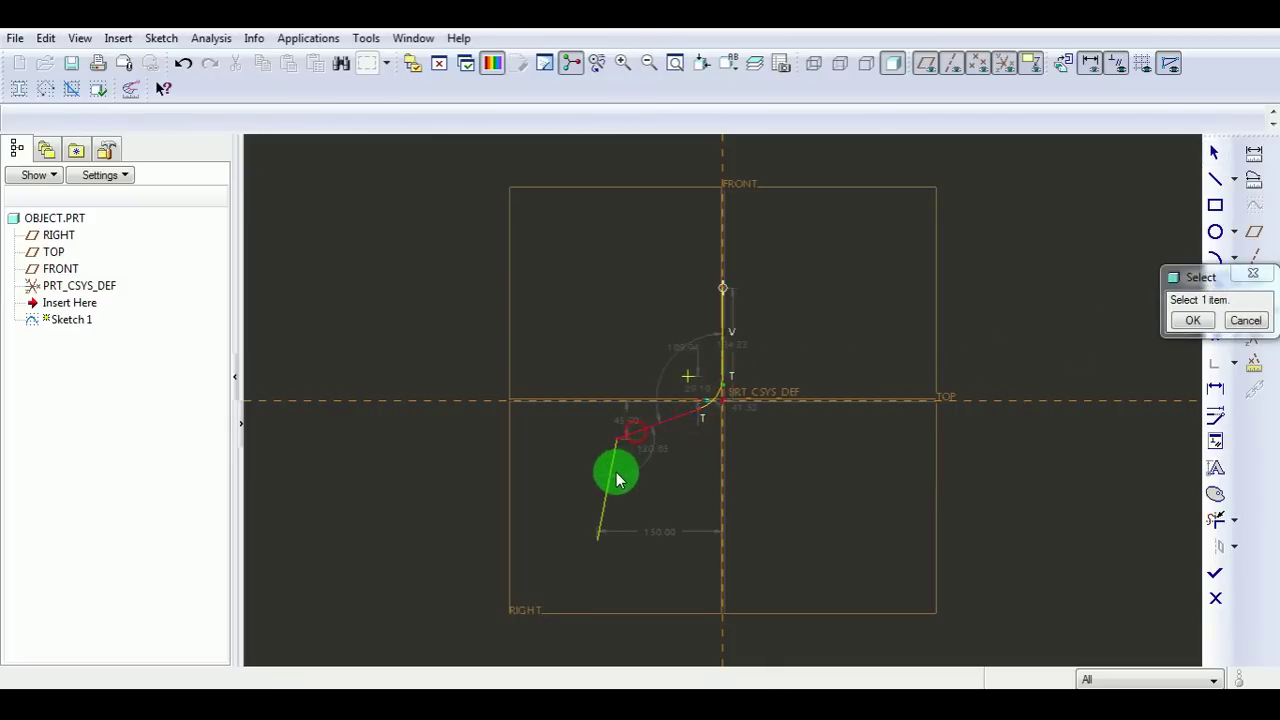
click(610, 463)
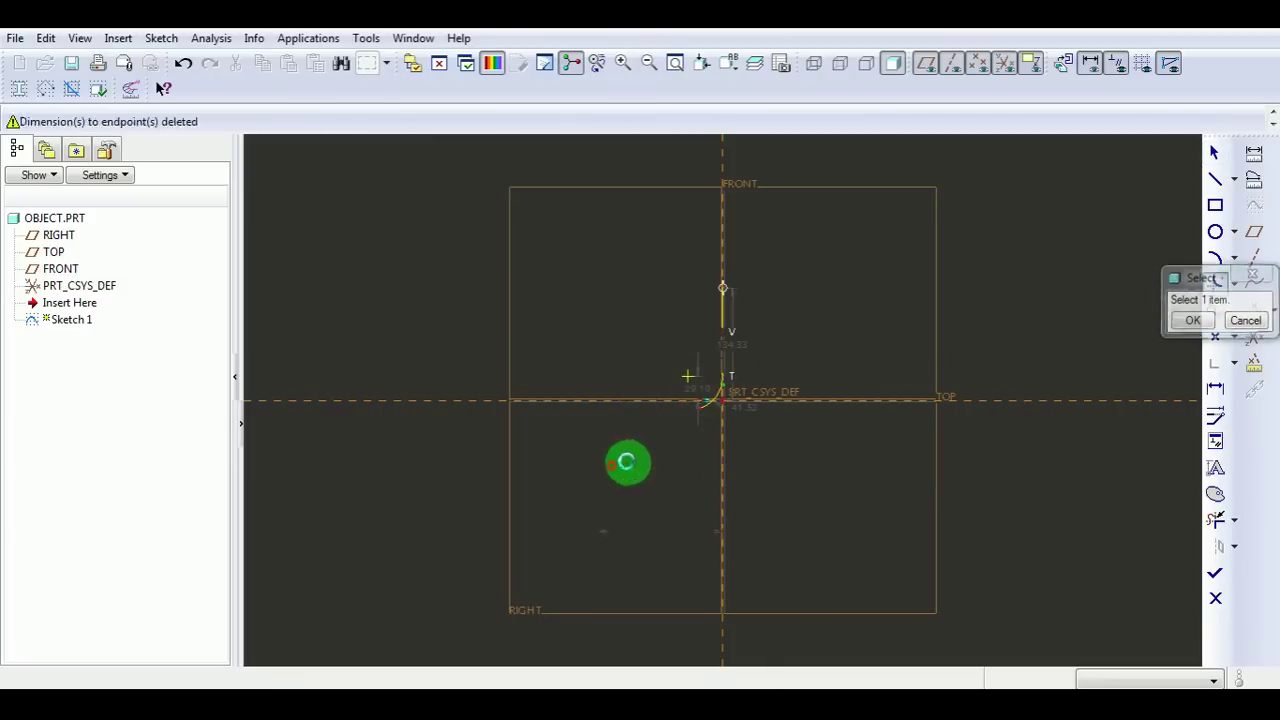
middle_click(782, 470)
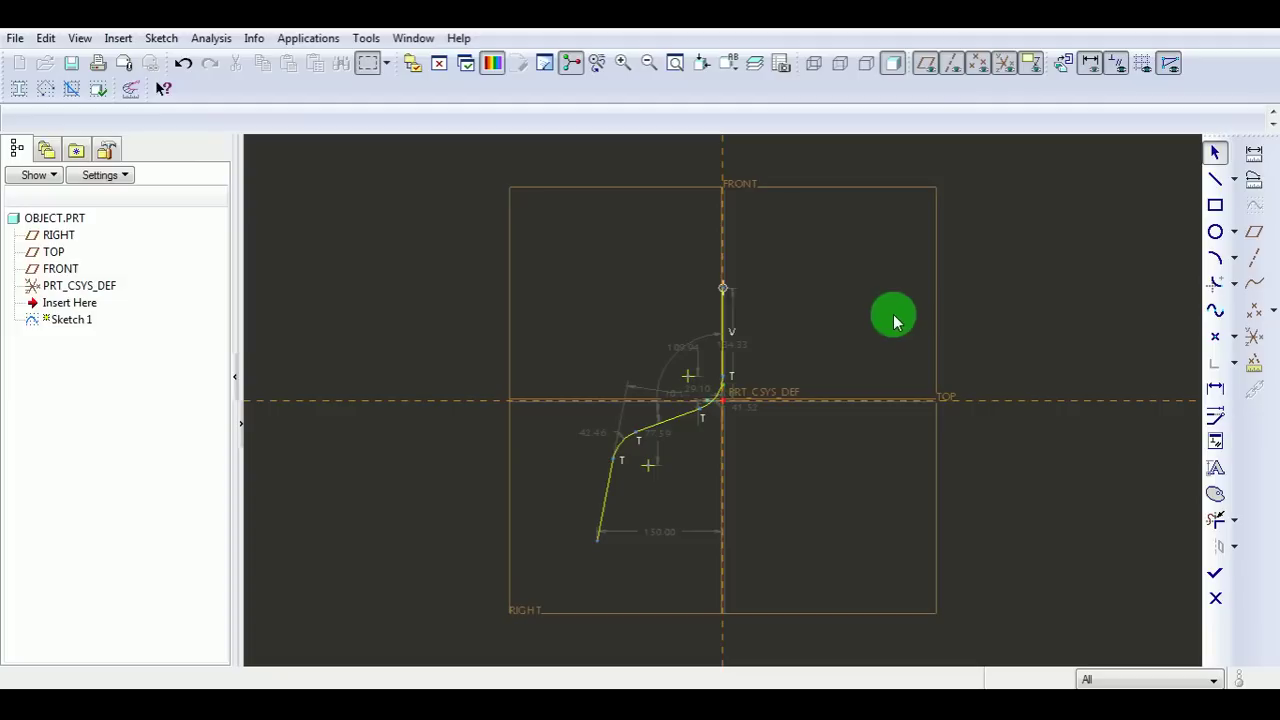
Dimension the upper endpoint of the chain from the horizontal reference and set the distance to 150 mm.
click(1215, 388)
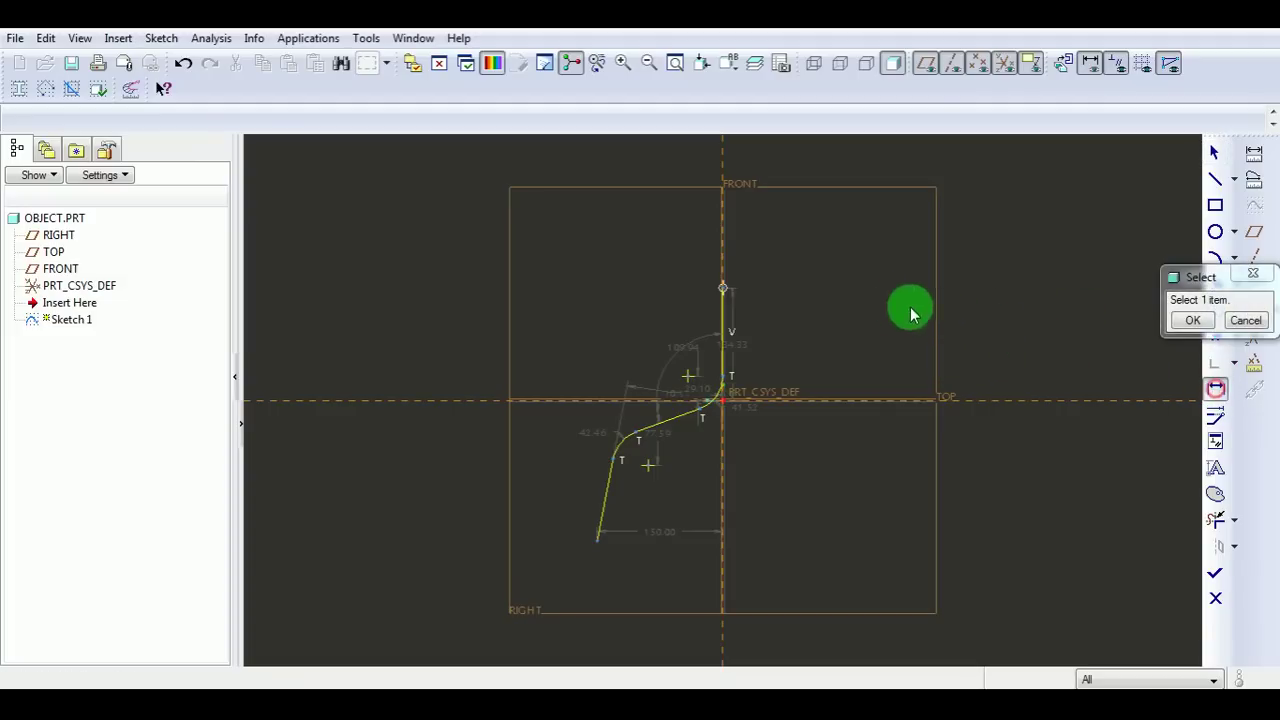
click(722, 288)
click(800, 400)
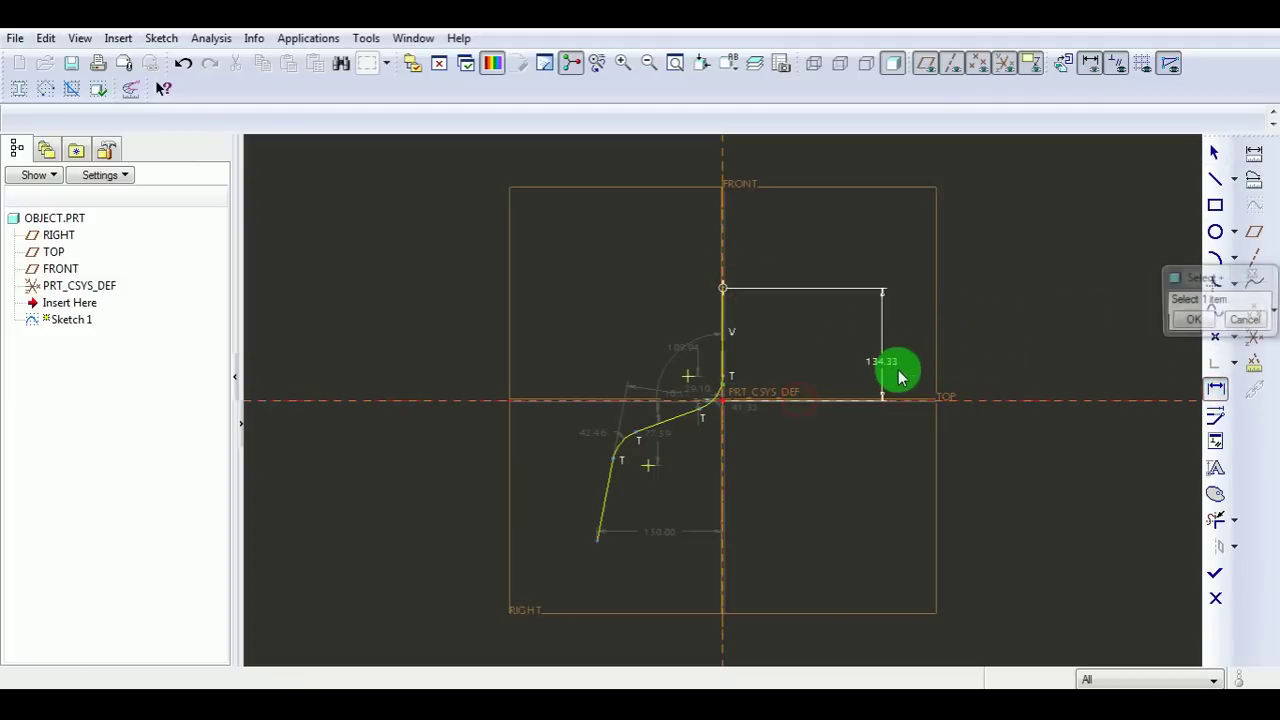
middle_click(883, 366)
text(150)
key(Return)
Dimension the lower endpoint of the chain from the horizontal reference and set the distance to 150 mm.
click(1218, 390)
click(969, 389)
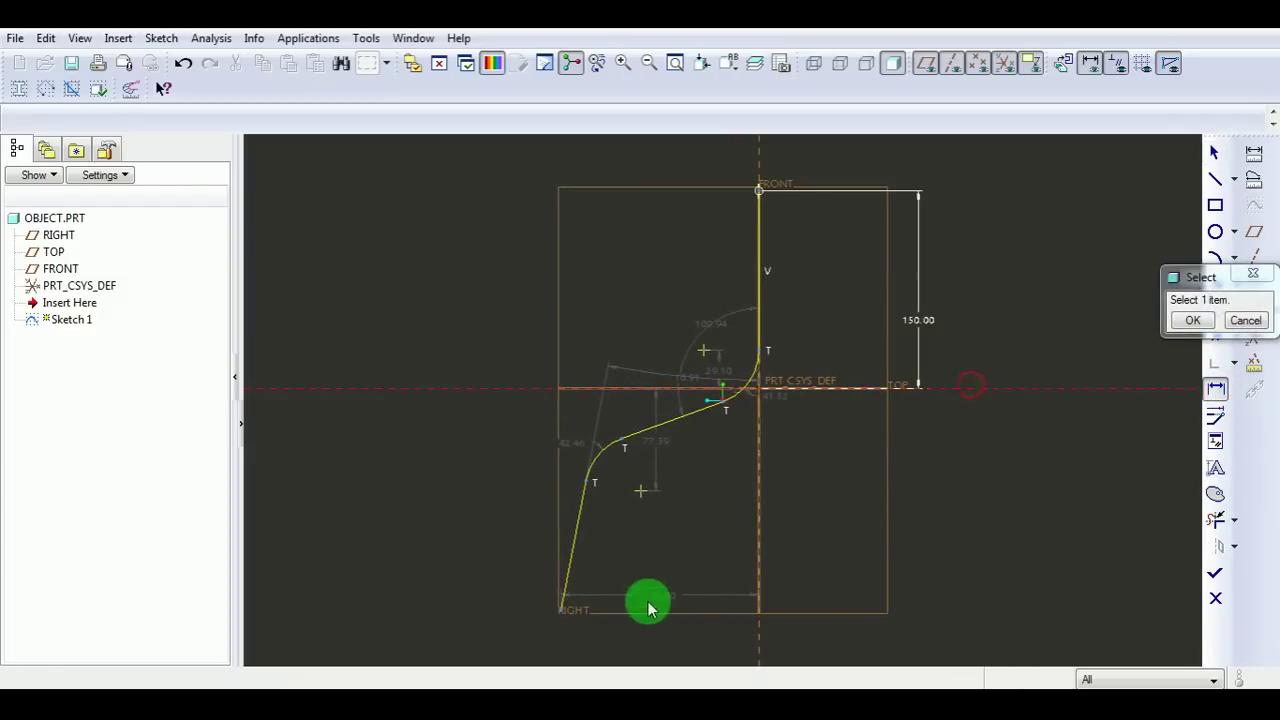
click(560, 612)
middle_click(957, 549)
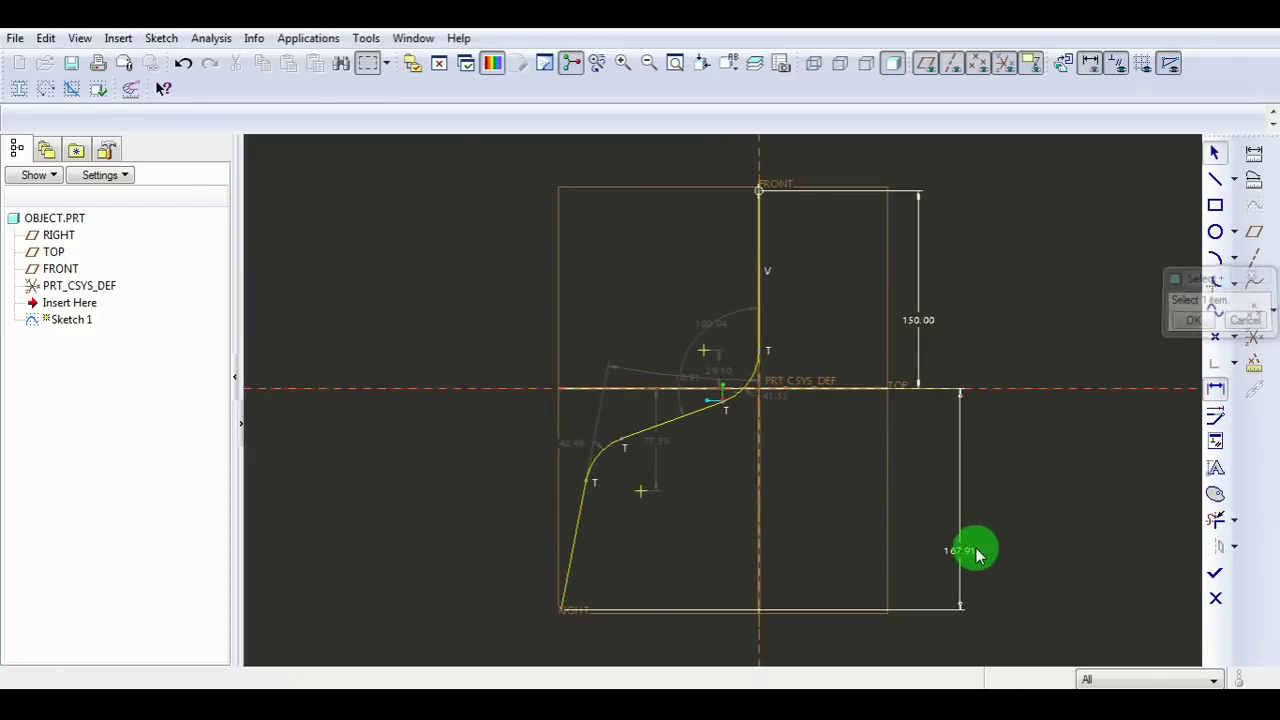
click(959, 551)
double_click(960, 549)
text(150)
key(Return)
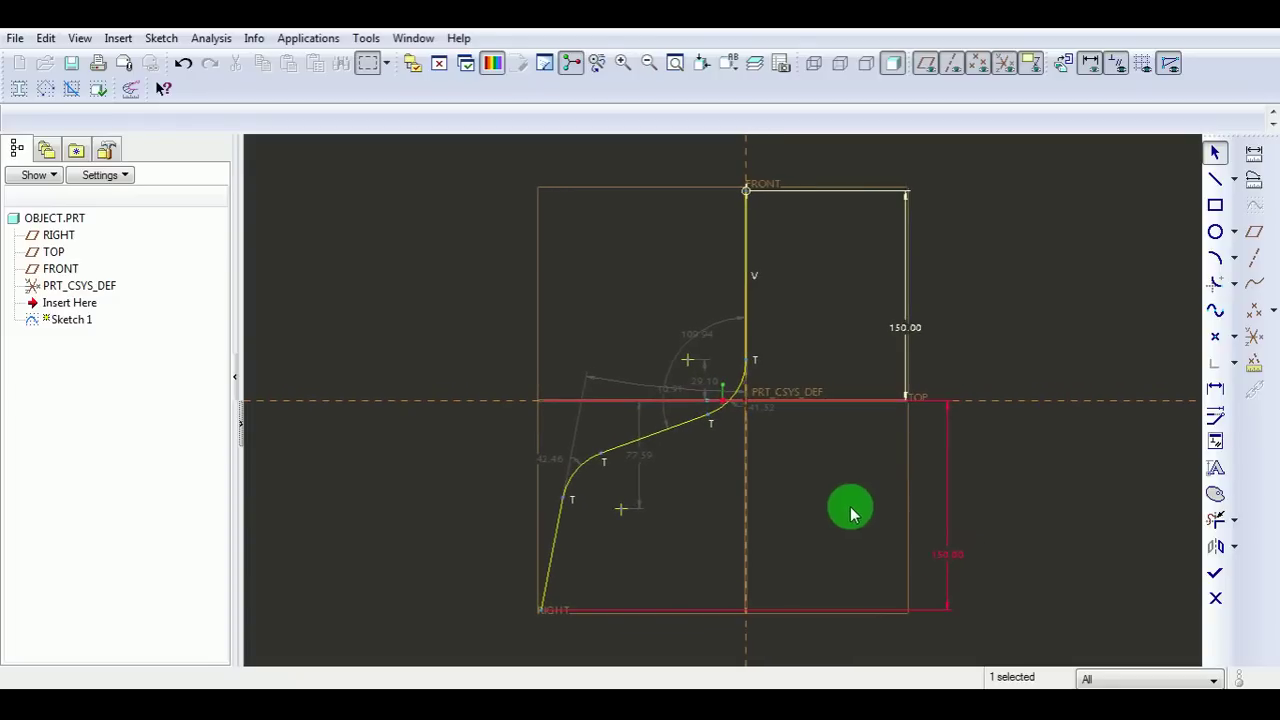
Dimension the lower fillet's centre from the vertical reference and set the horizontal distance to 100 mm.
click(1215, 388)
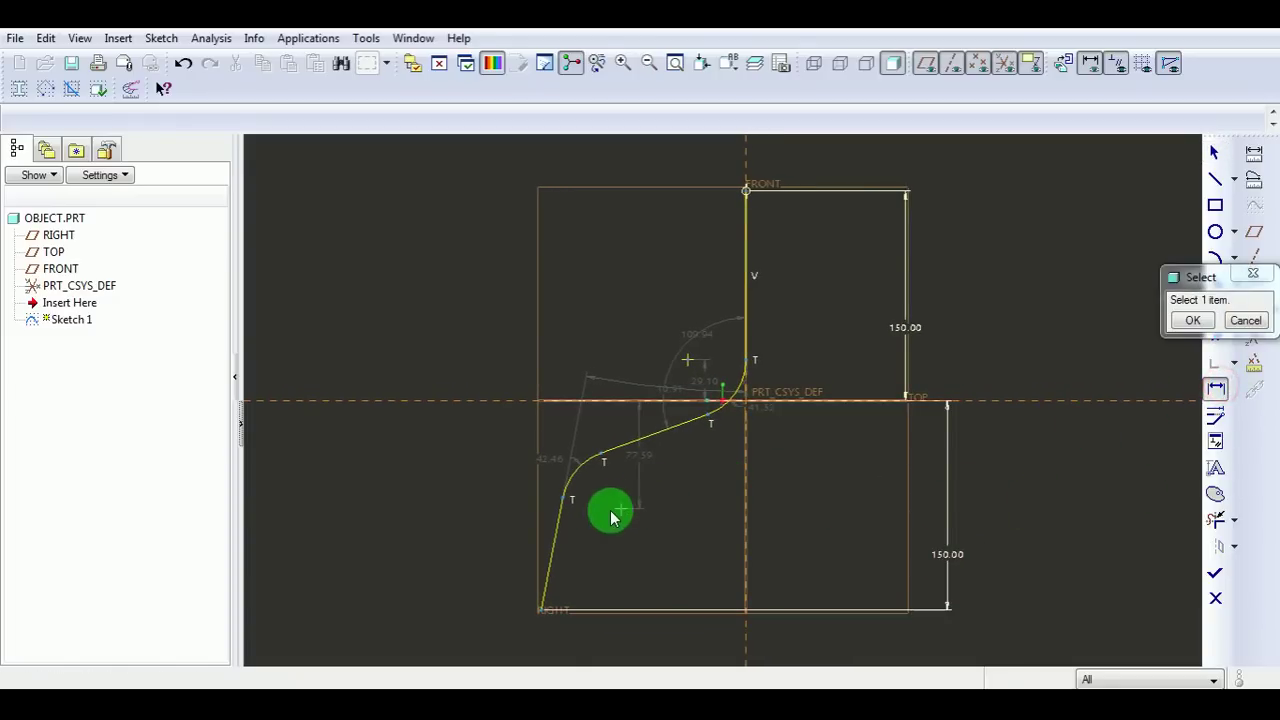
click(620, 511)
click(746, 458)
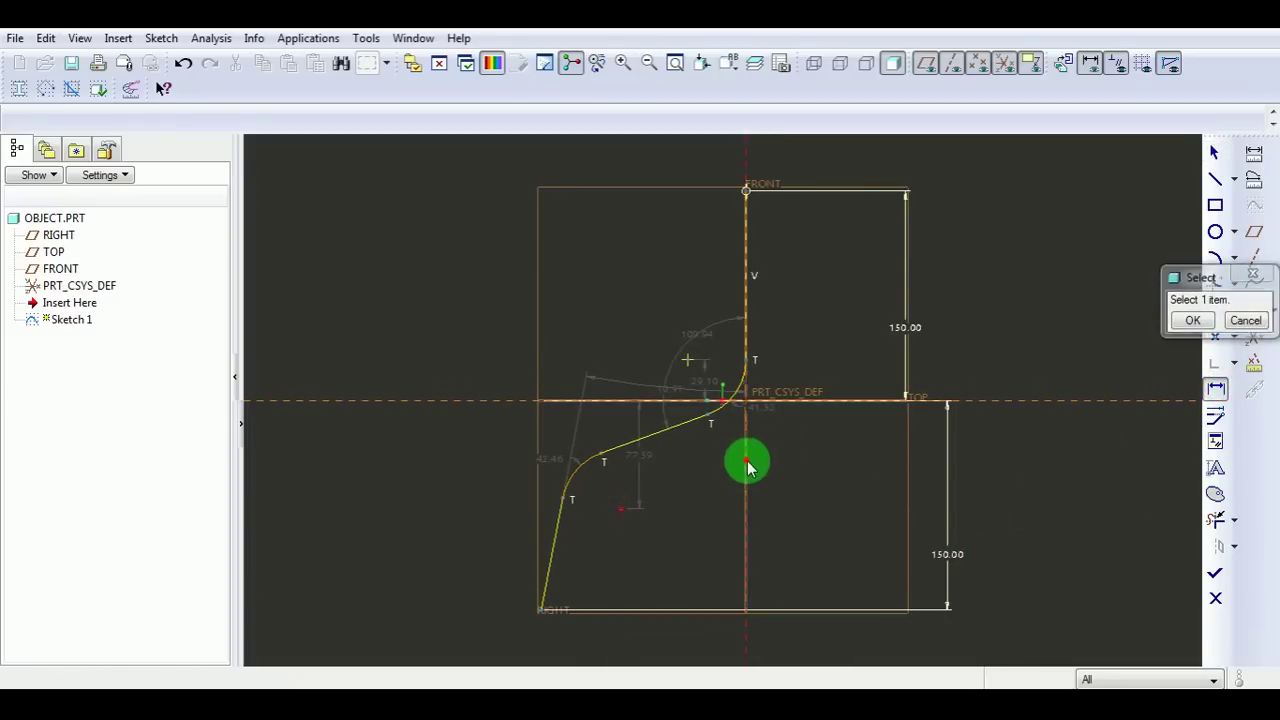
middle_click(652, 330)
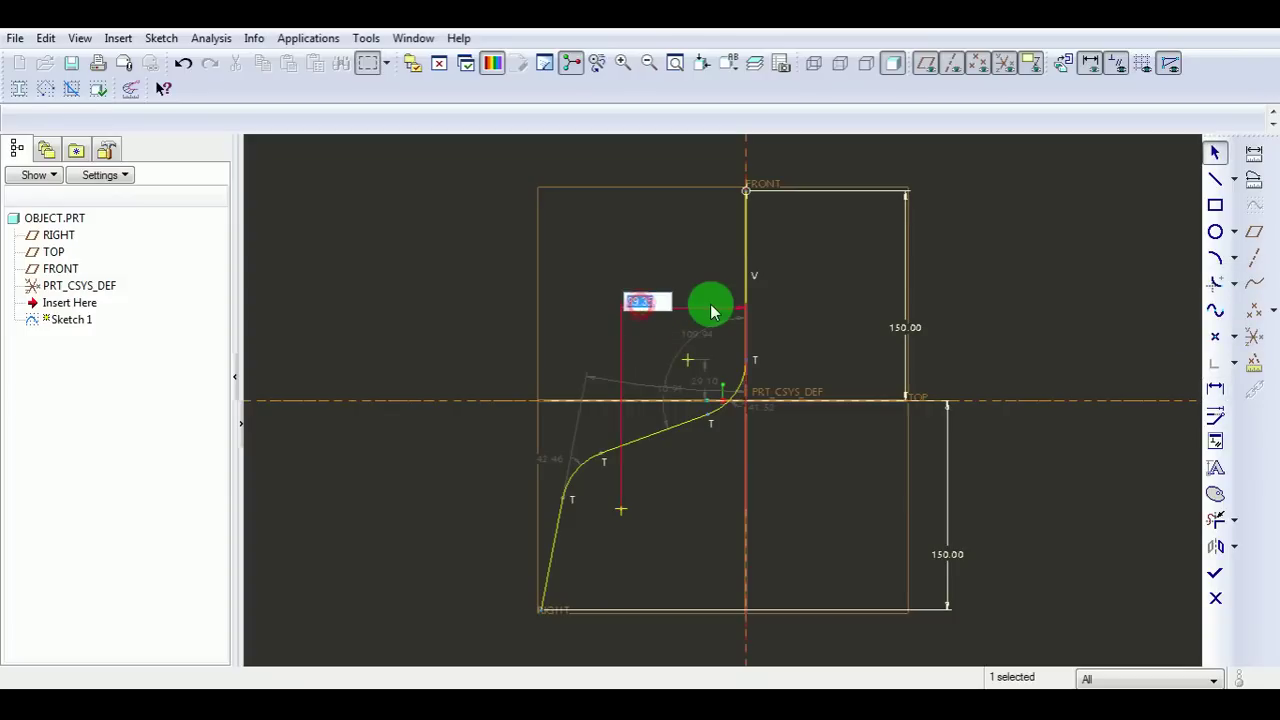
text(100)
key(Return)
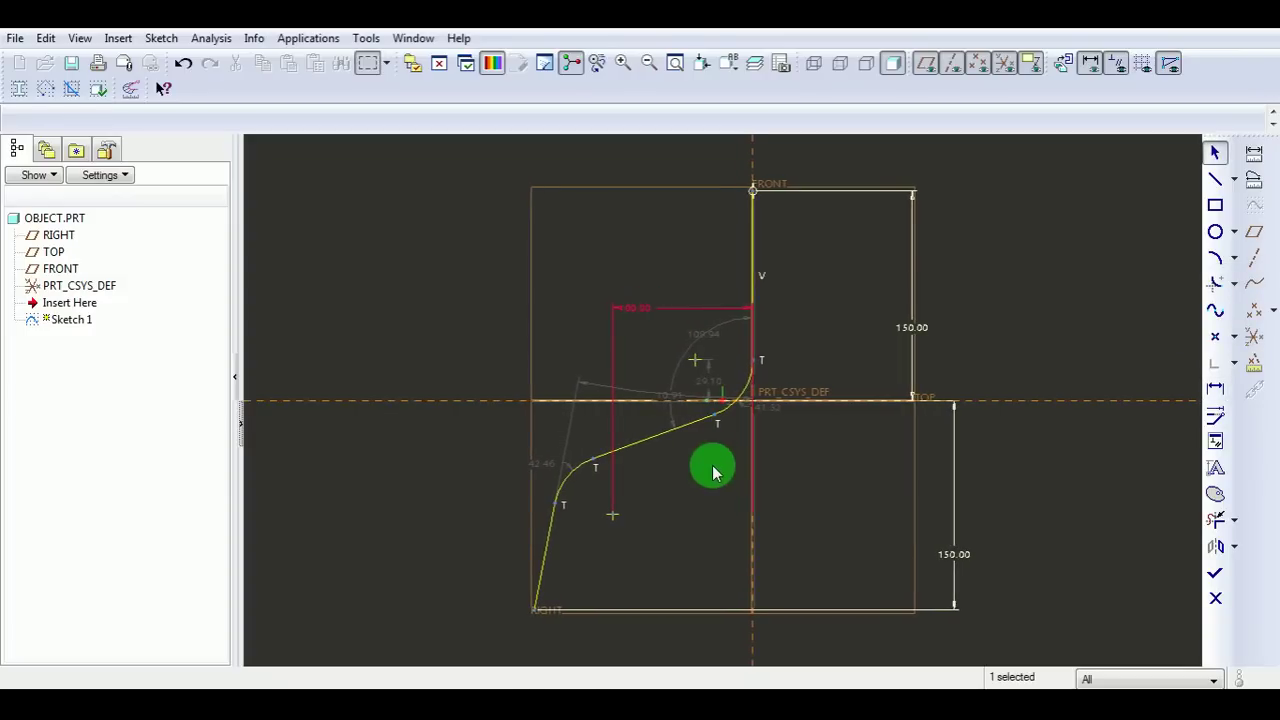
Dimension the angle between the vertical line and the middle inclined line and set it to 120 degrees.
click(1215, 389)
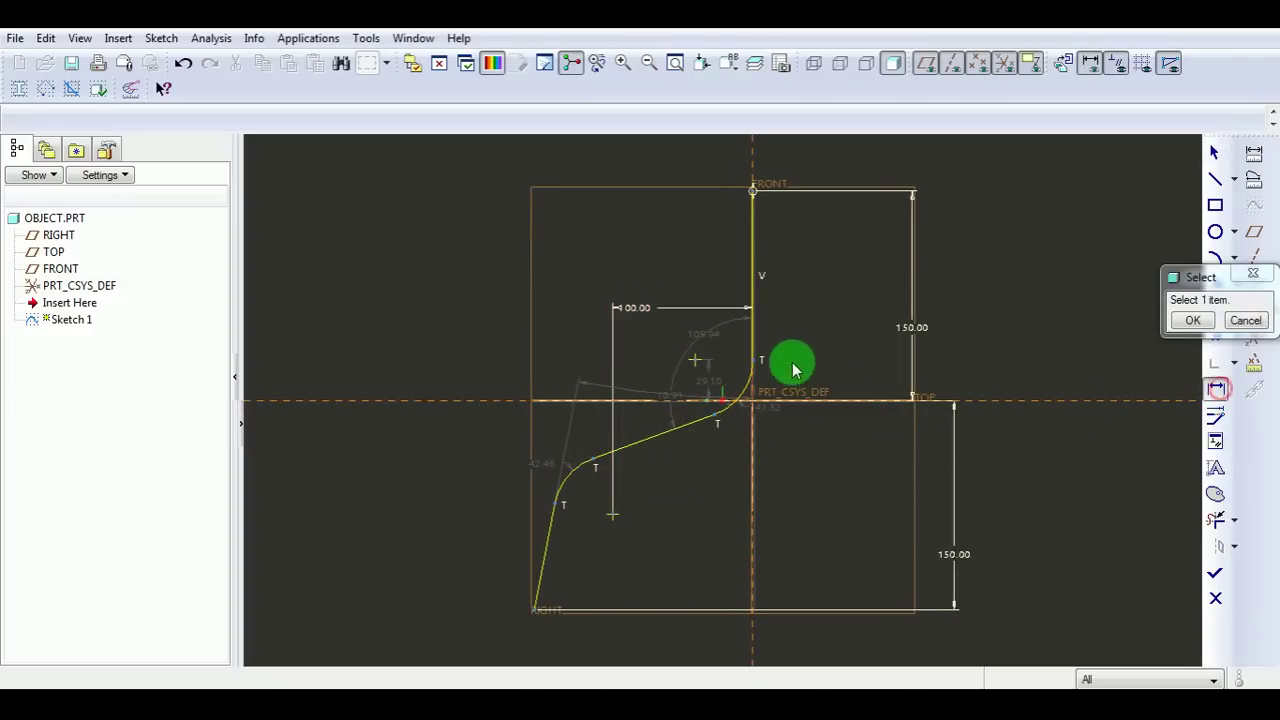
click(652, 432)
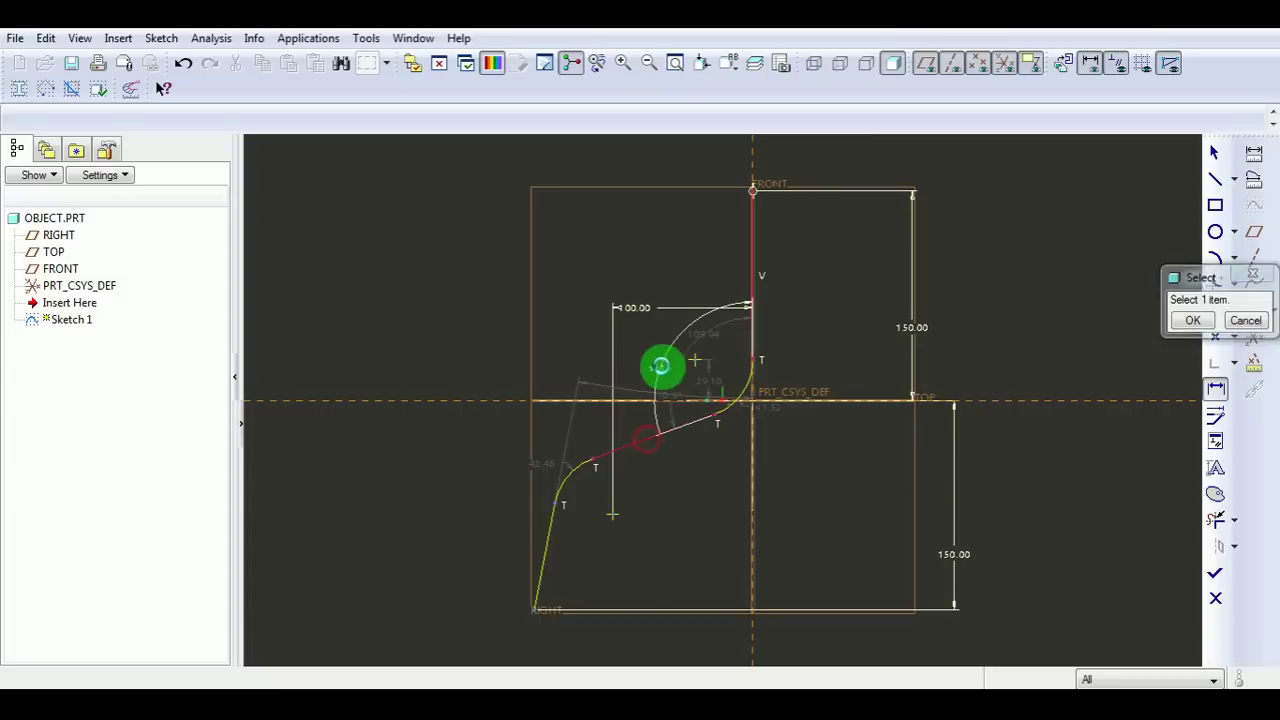
middle_click(668, 380)
double_click(665, 372)
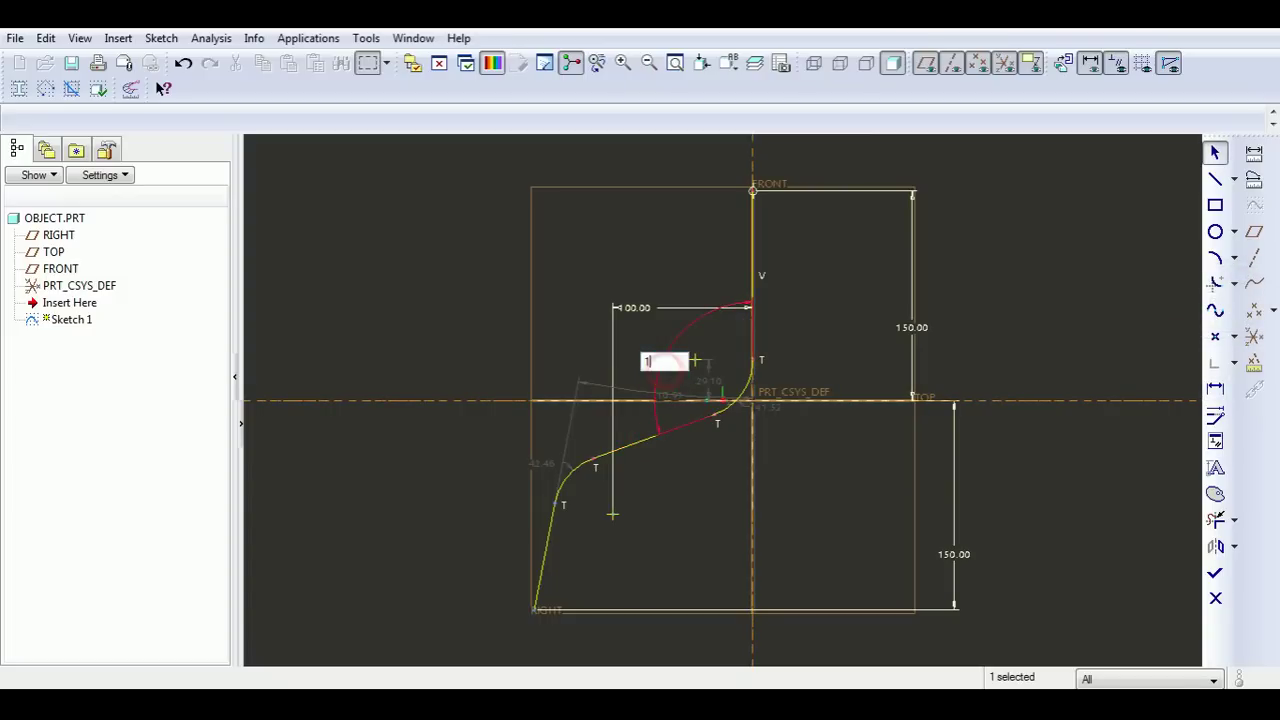
text(120)
key(Return)
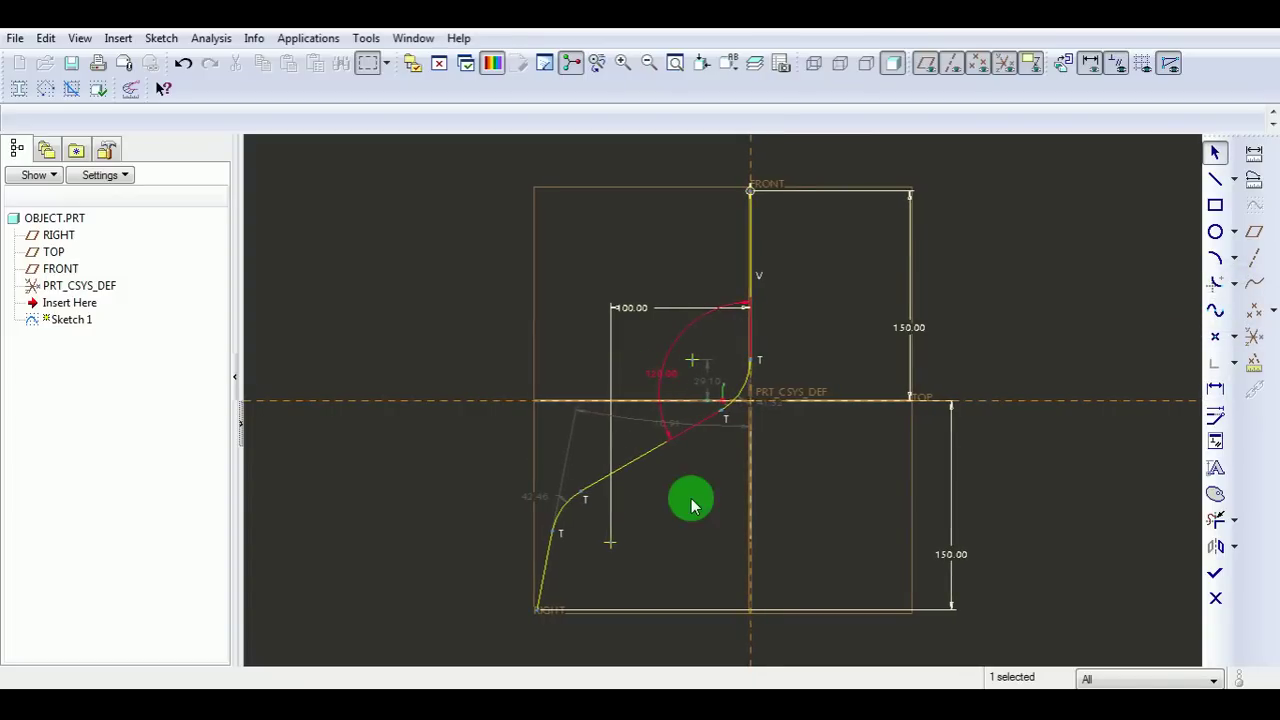
click(692, 502)
scroll(718, 385, down, 2)
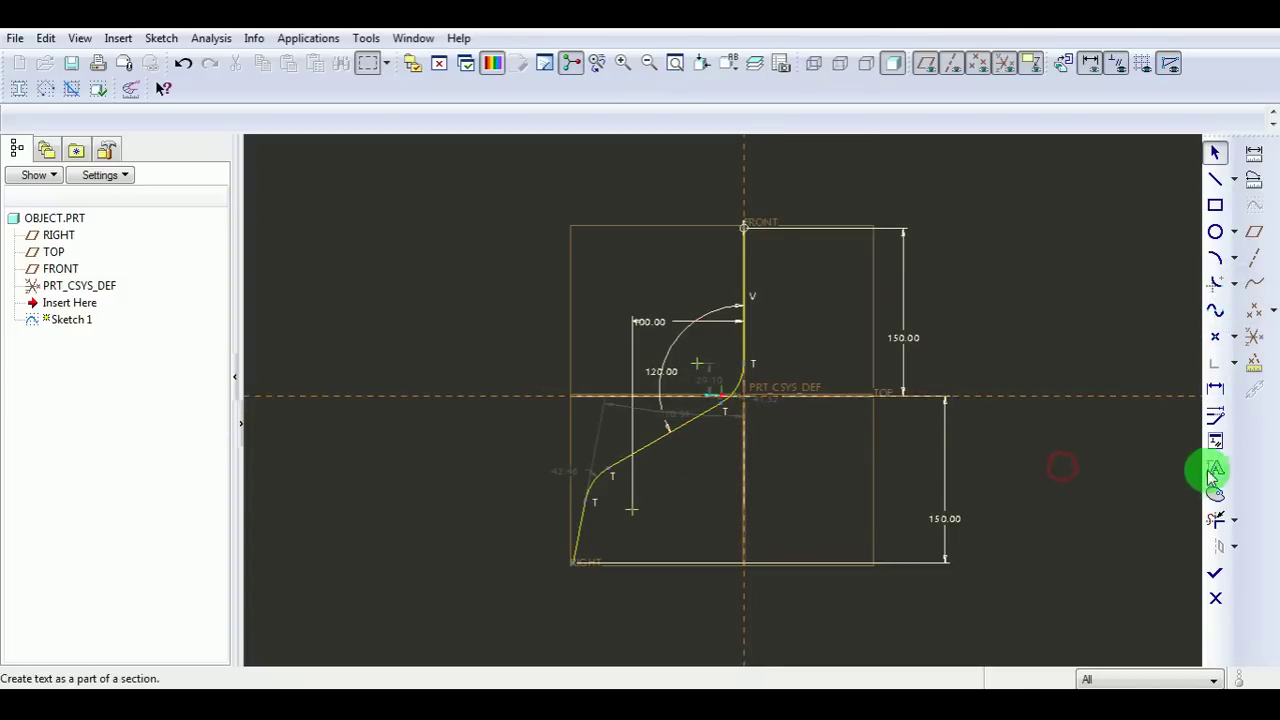
Dimension the angle between the middle inclined line and the lower line and set it to 140 degrees.
click(1216, 391)
click(577, 528)
click(657, 451)
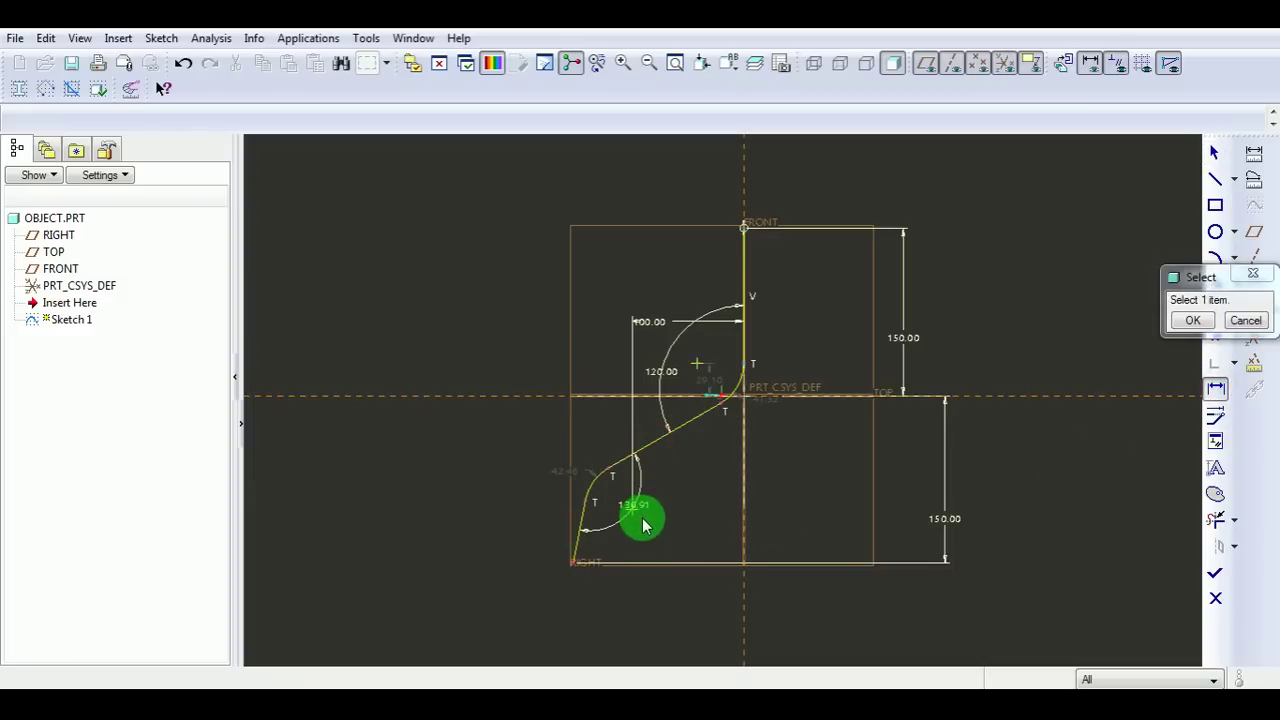
middle_click(645, 511)
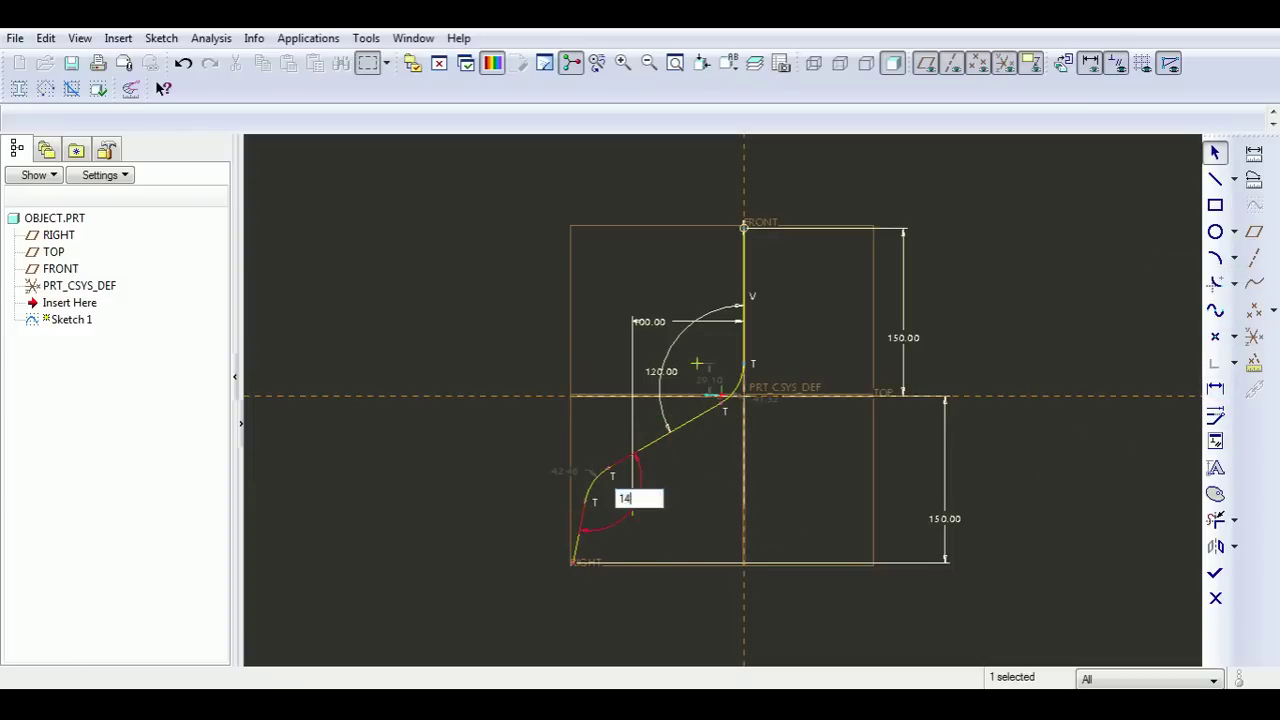
key(Return)
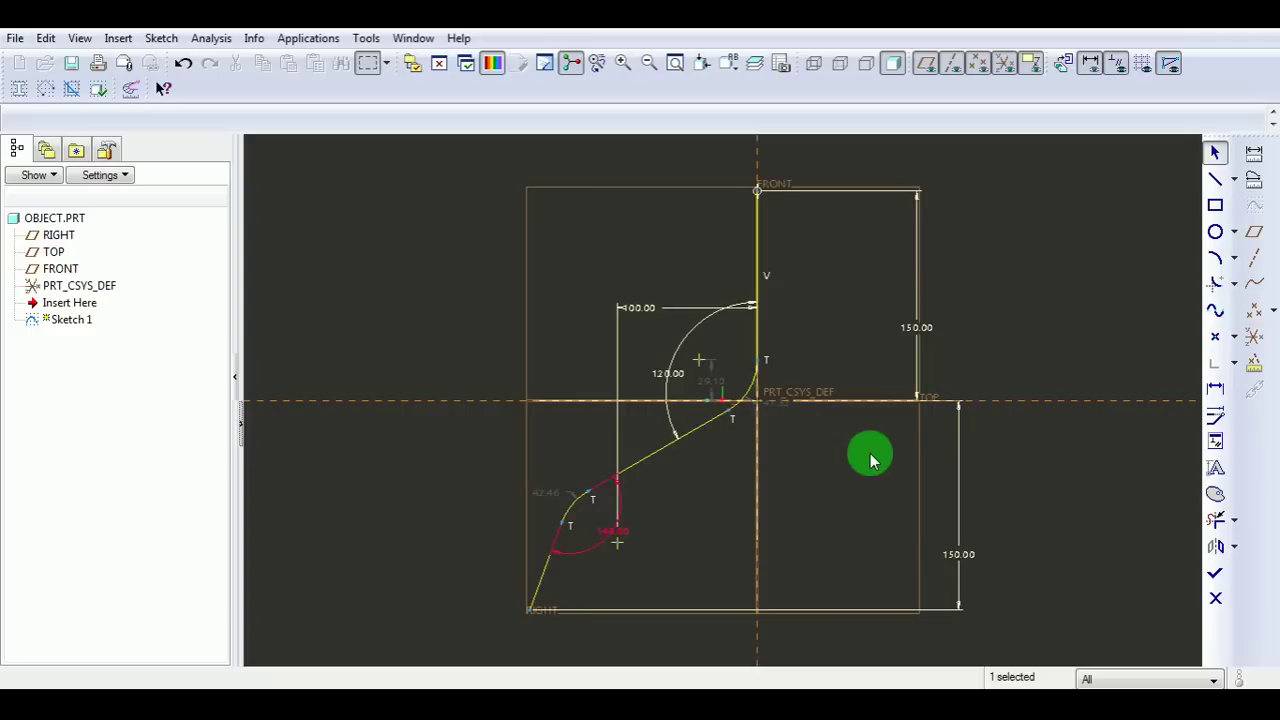
click(870, 452)
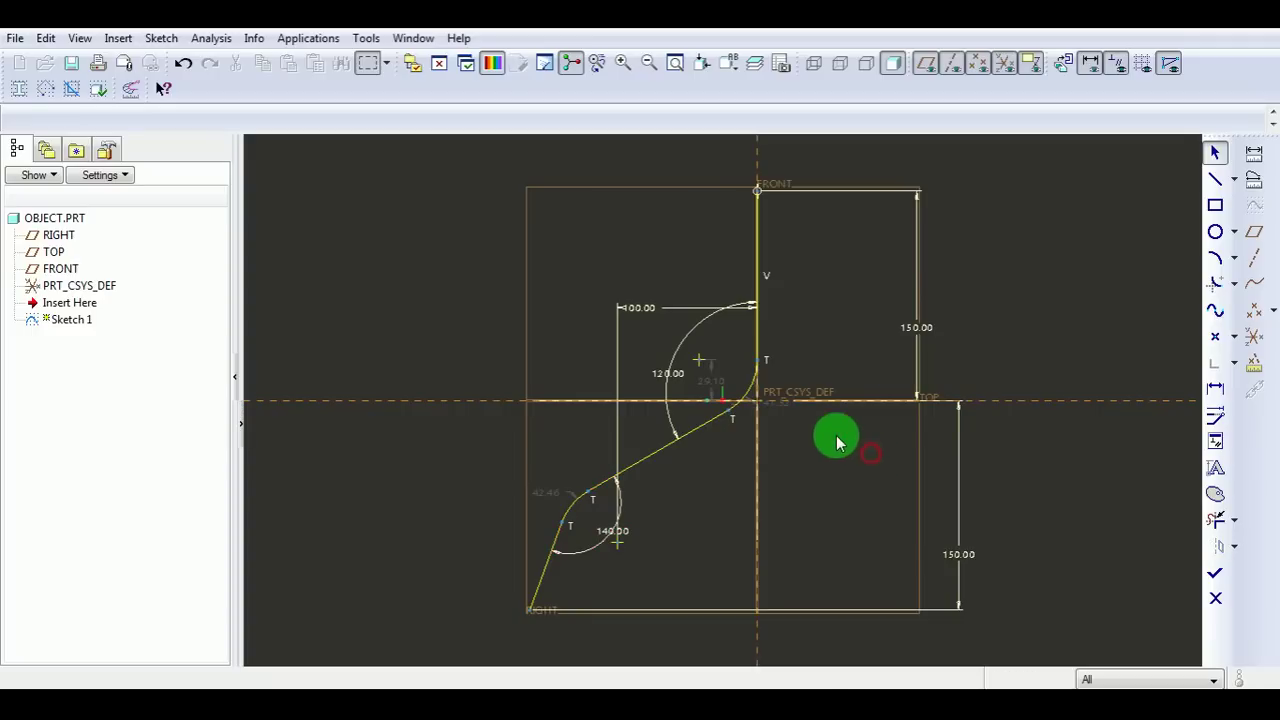
Move the lower fillet's radius dimension clear of the sketch geometry and set the radius to 50 mm.
click(545, 495)
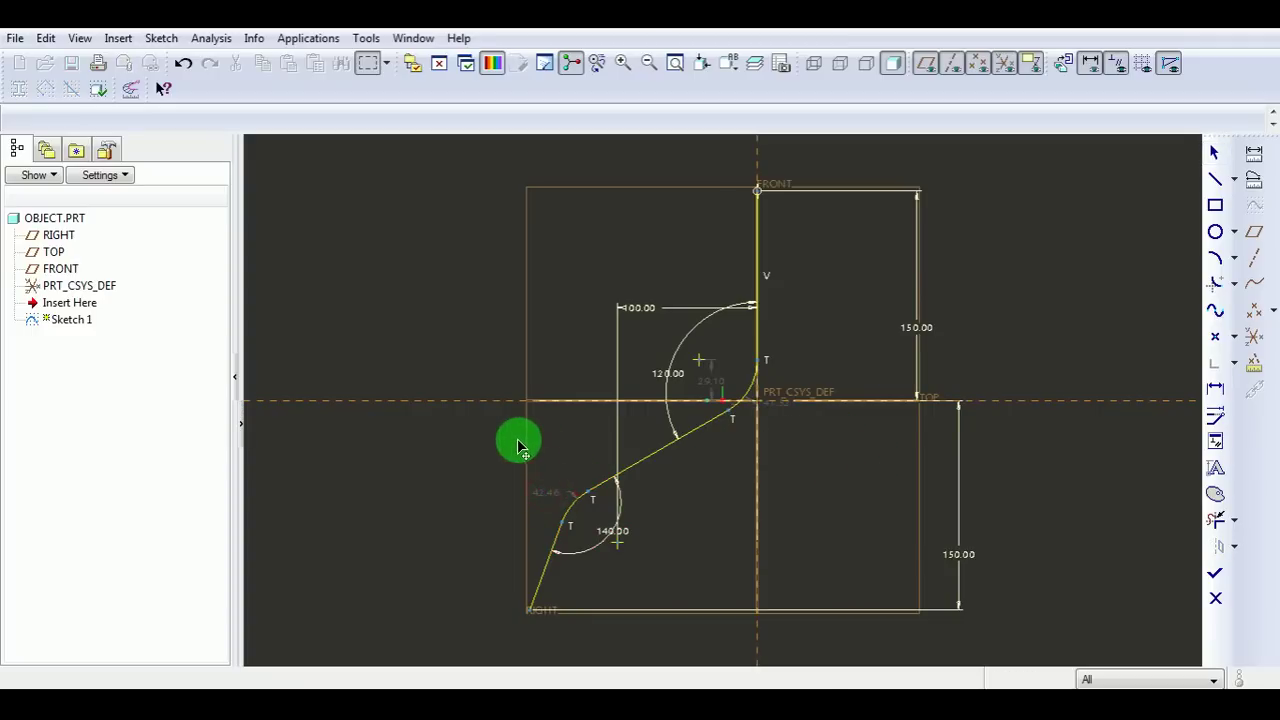
drag(518, 450, 510, 455)
double_click(498, 447)
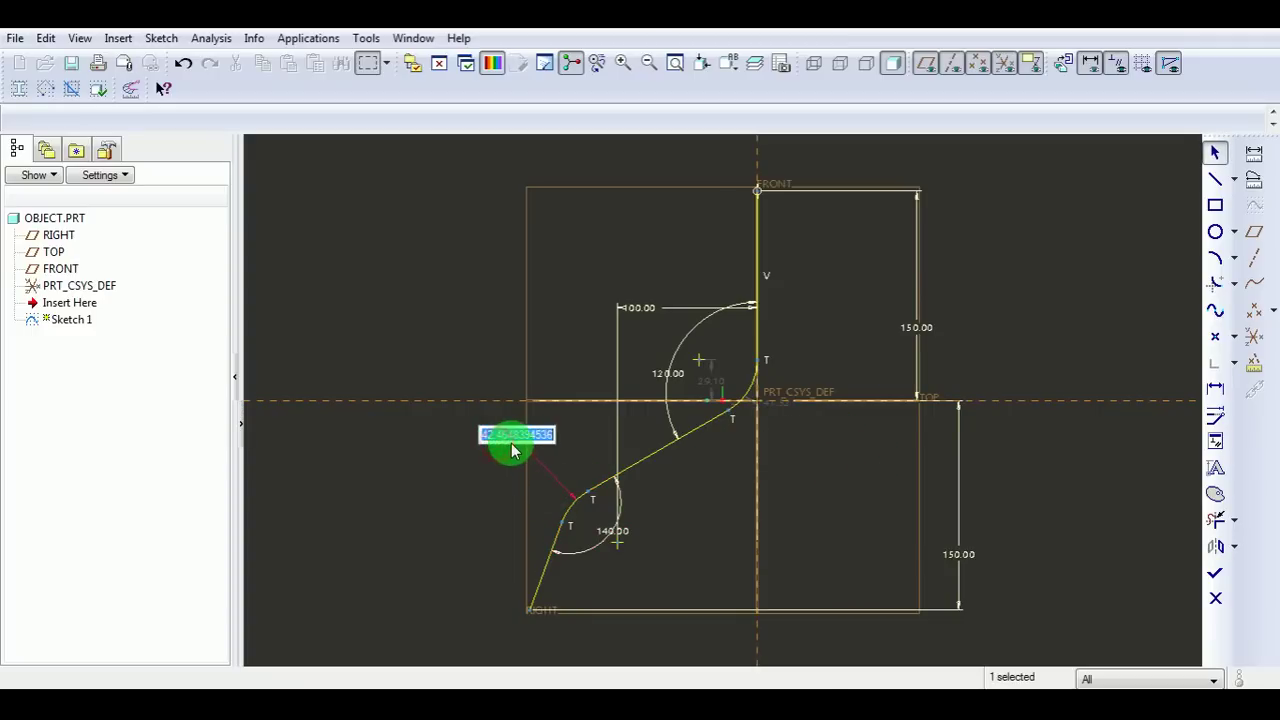
key(Return)
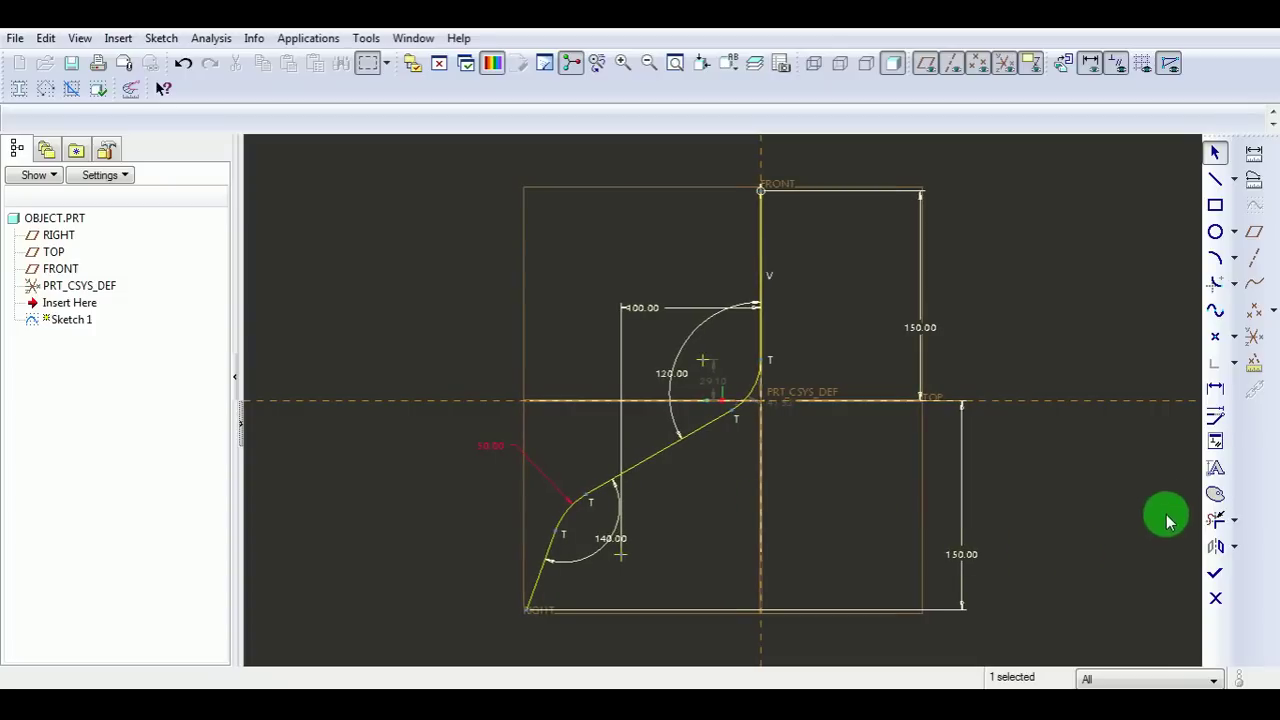
Apply an Equal constraint between the upper and lower fillet arcs.
click(1214, 445)
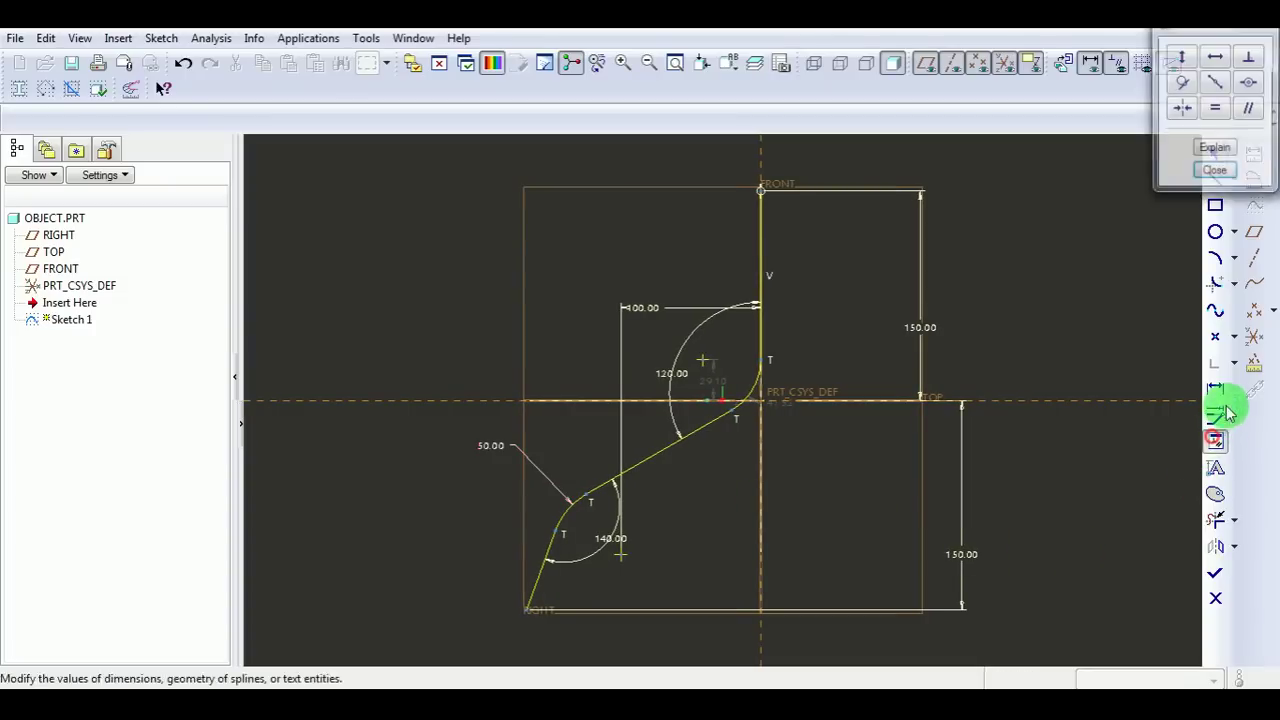
click(1216, 112)
click(750, 392)
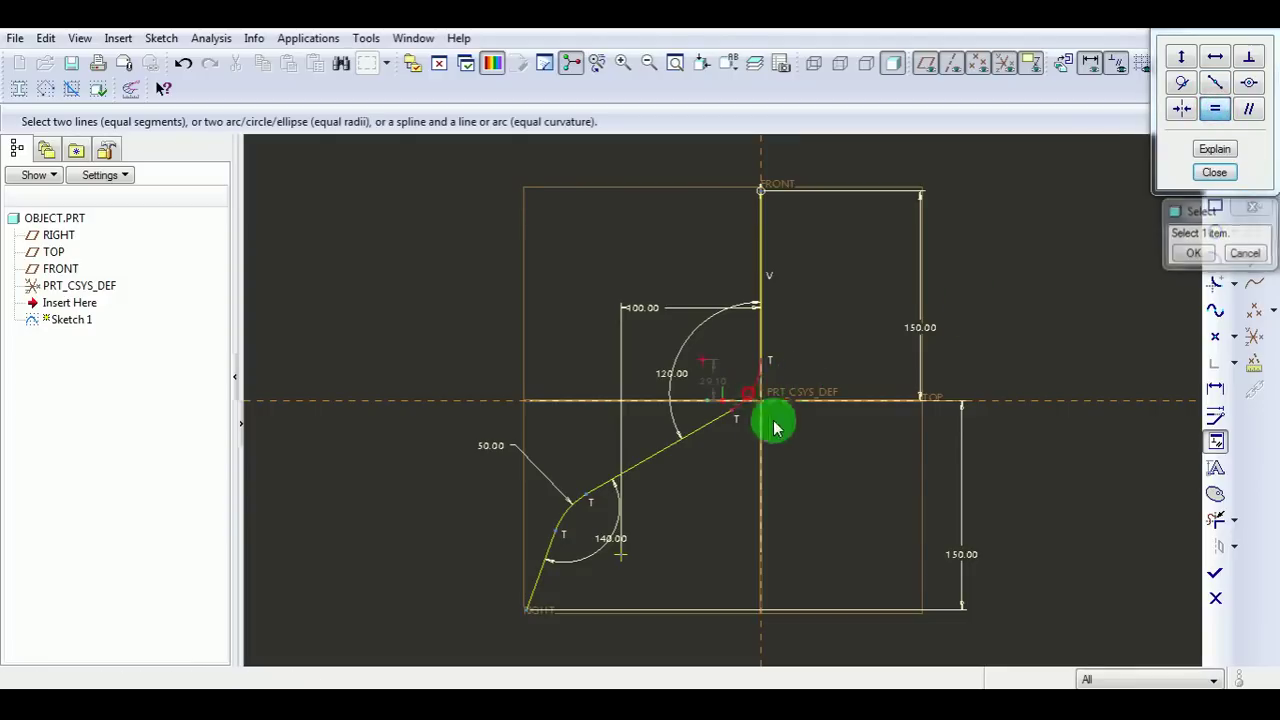
click(565, 515)
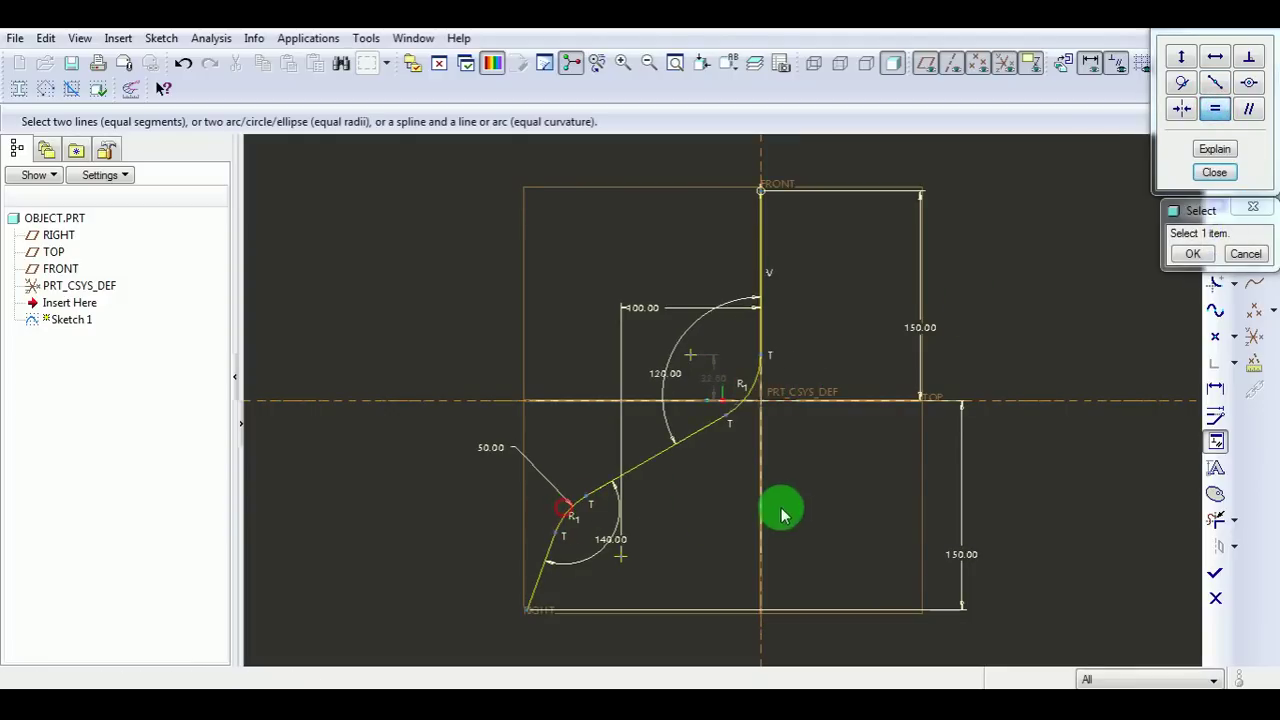
middle_click(831, 482)
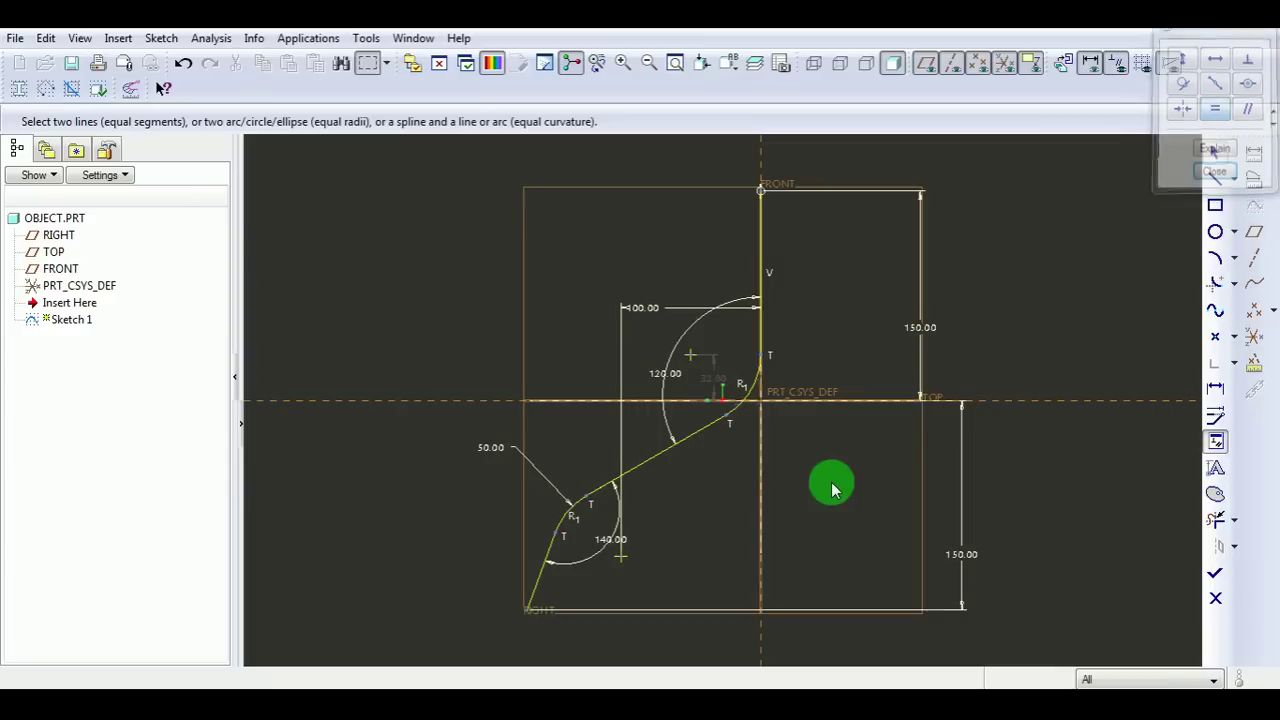
Set the upper fillet centre's vertical distance from the horizontal reference to 40 mm and finish the trajectory sketch.
double_click(715, 386)
text(4)
key(Return)
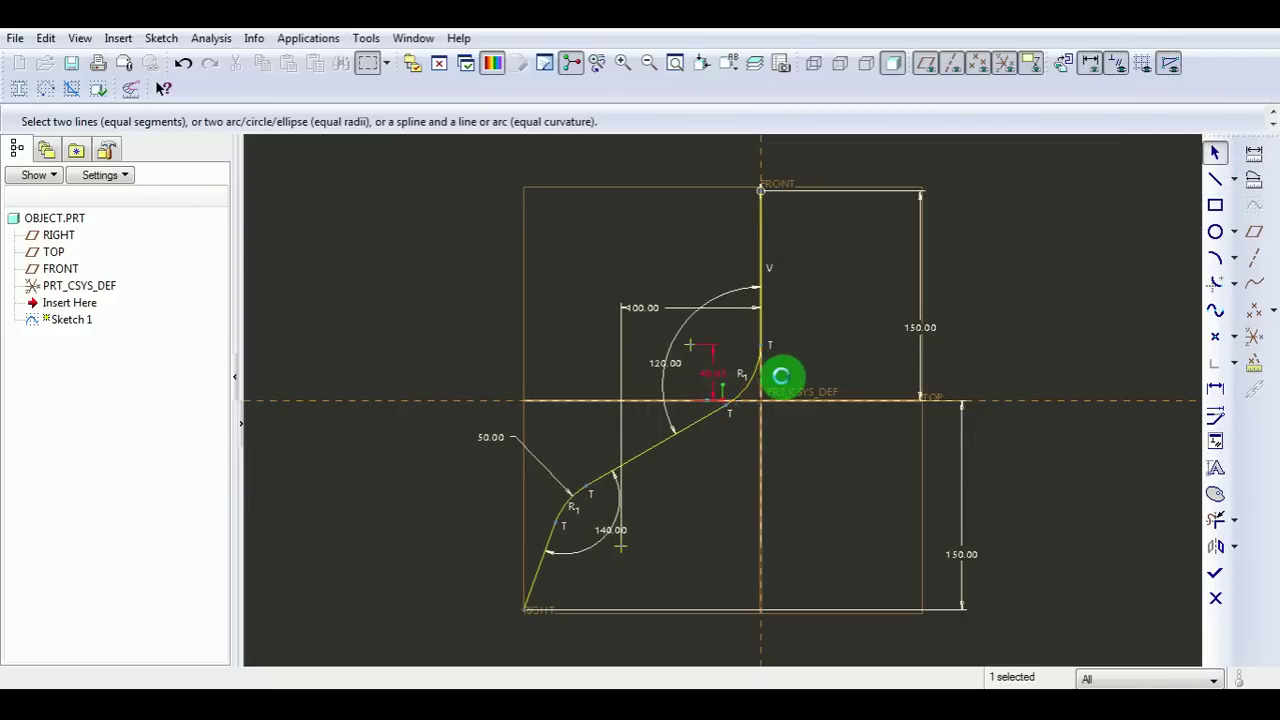
click(849, 339)
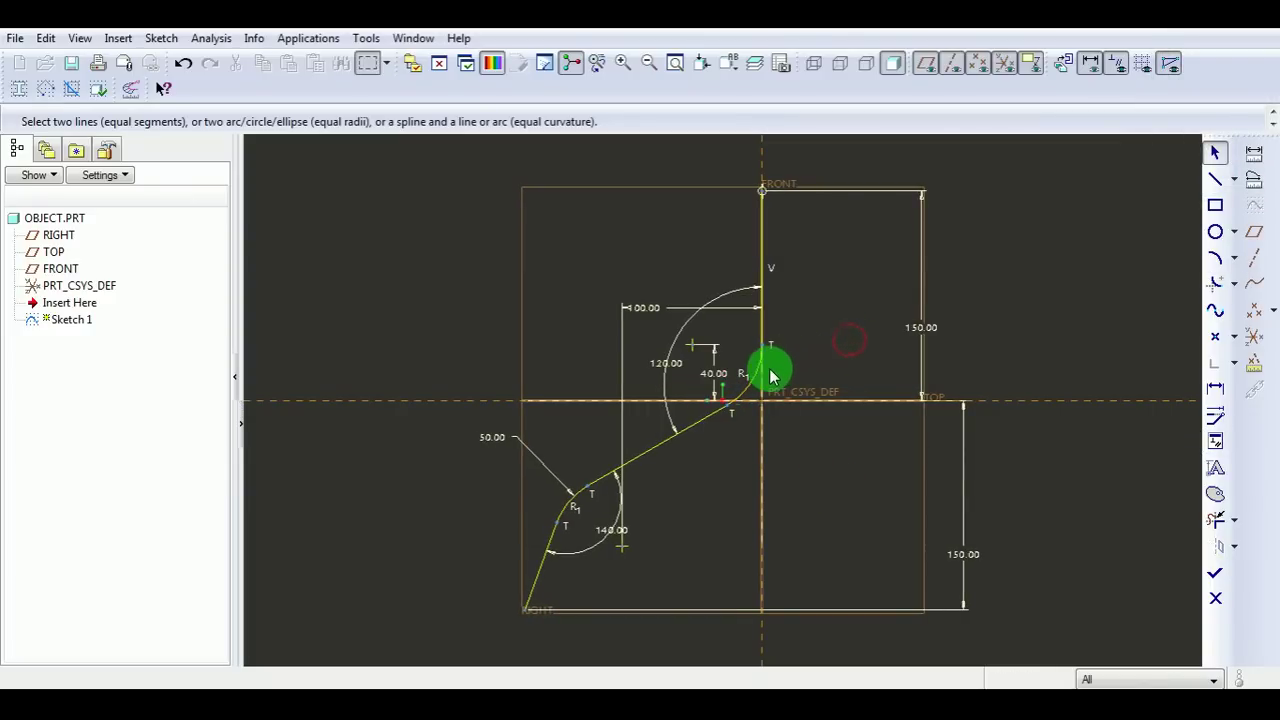
drag(762, 373, 452, 332)
middle_click(452, 332)
click(1215, 573)
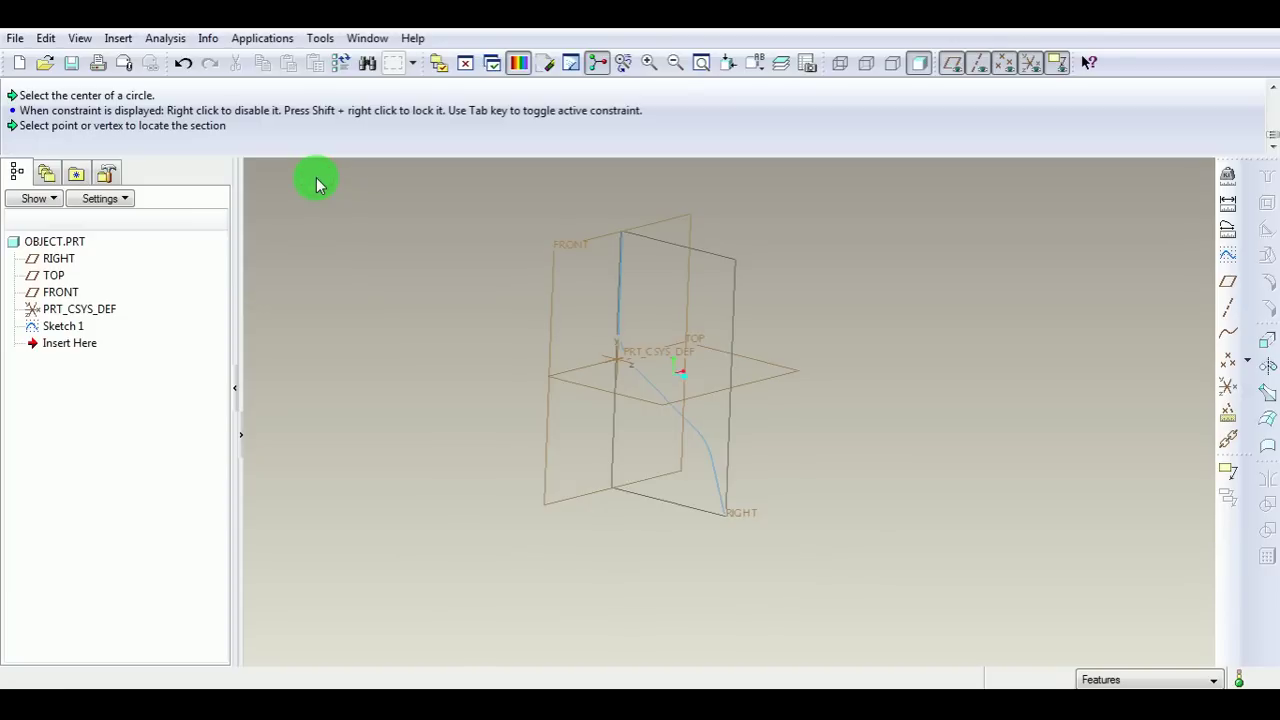
Start a Swept Blend and select the Sketch 1 curve as its trajectory.
click(118, 38)
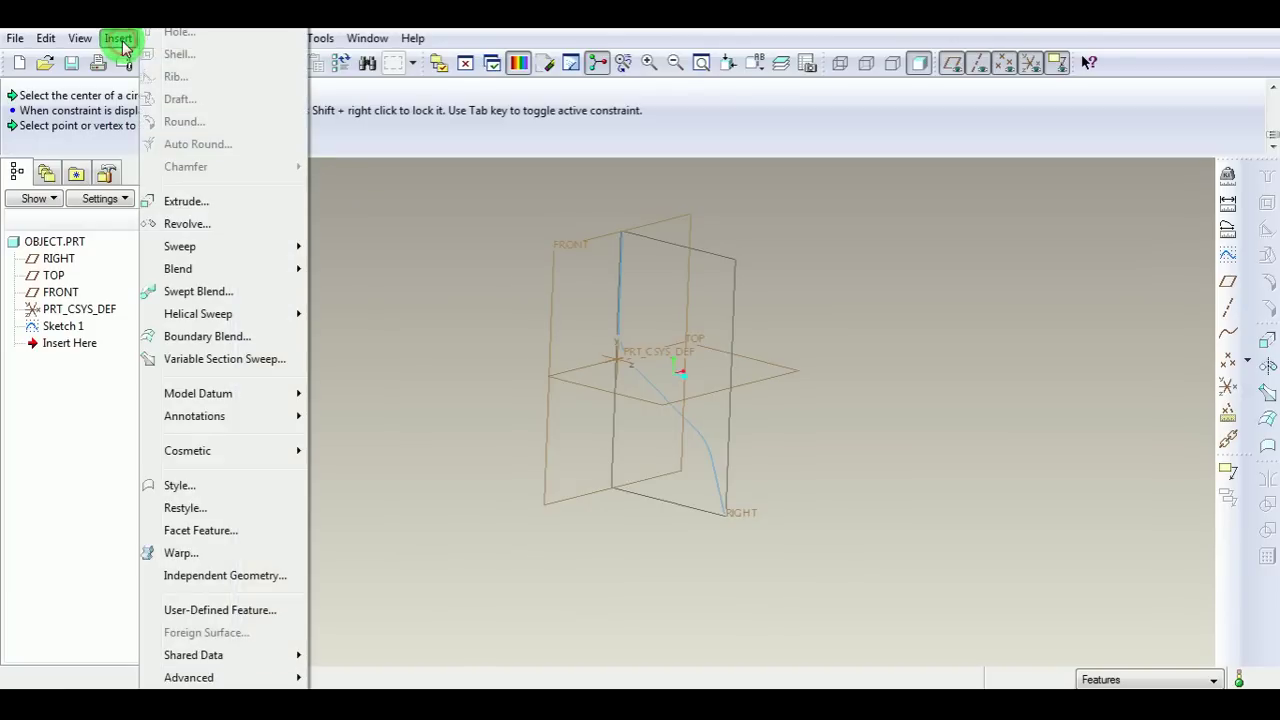
click(220, 291)
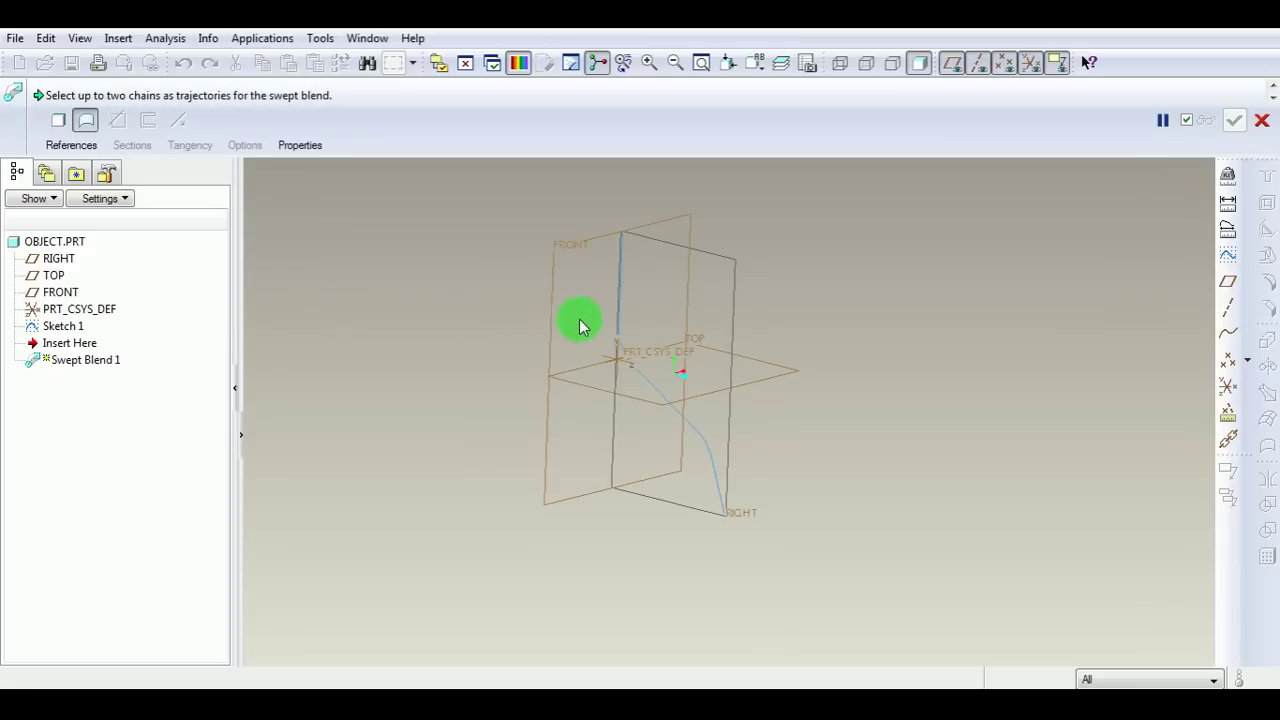
click(621, 316)
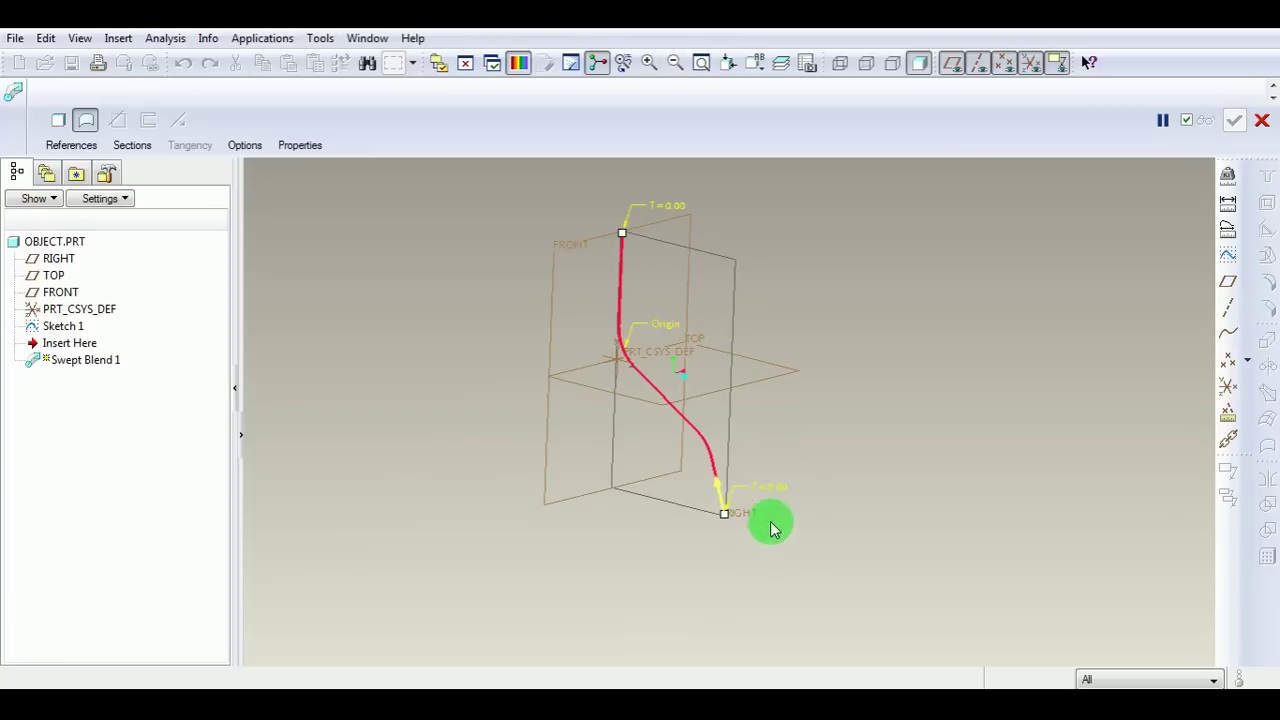
Locate the first sketched section at the trajectory's upper end and open its section sketch.
click(131, 145)
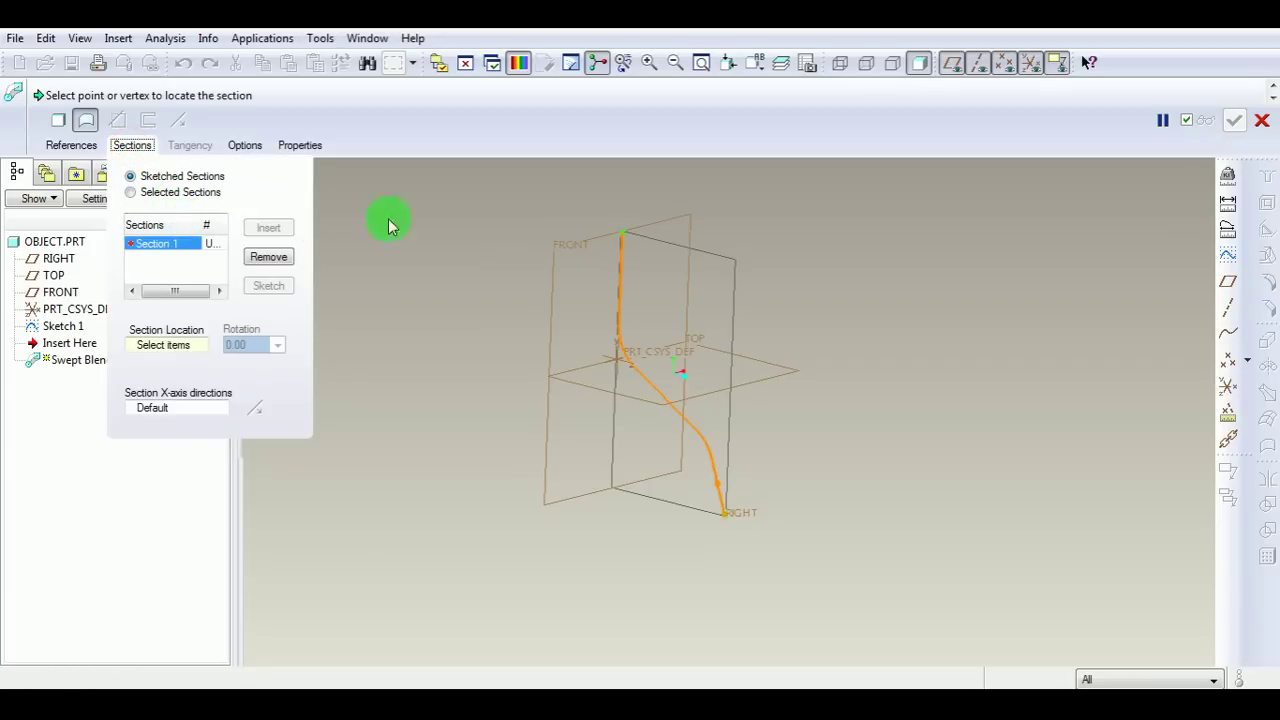
click(620, 233)
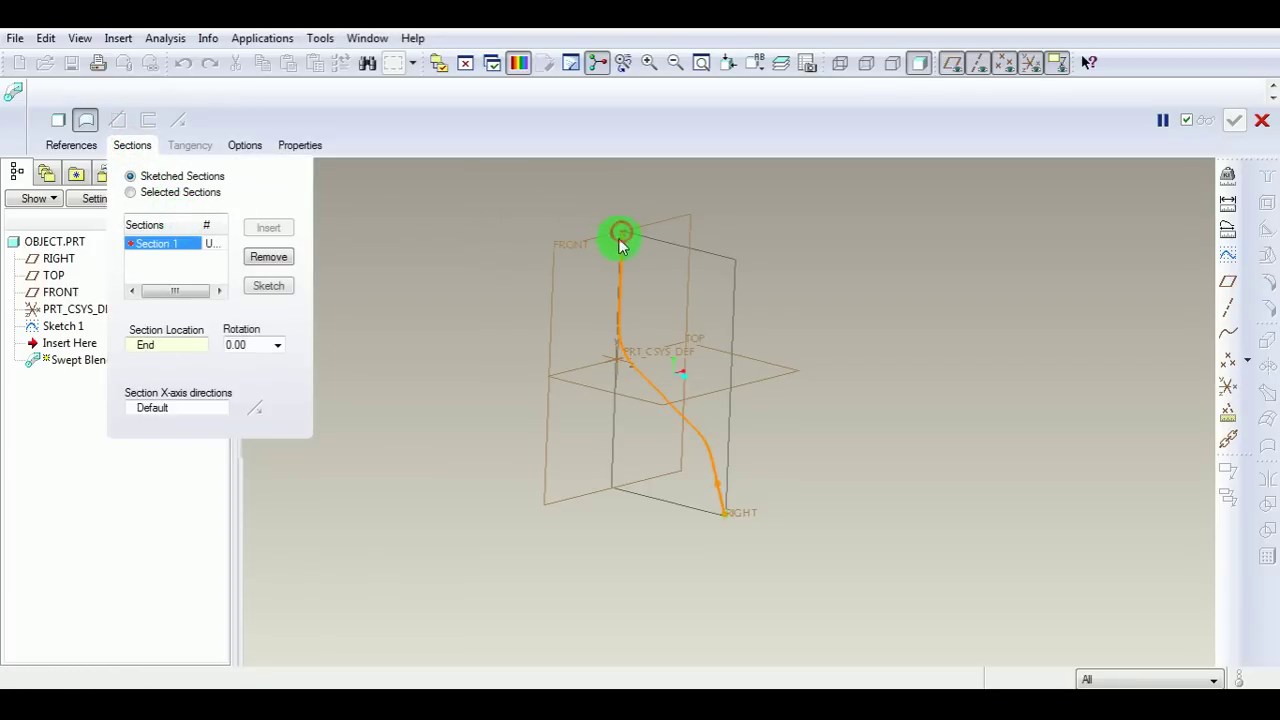
click(266, 287)
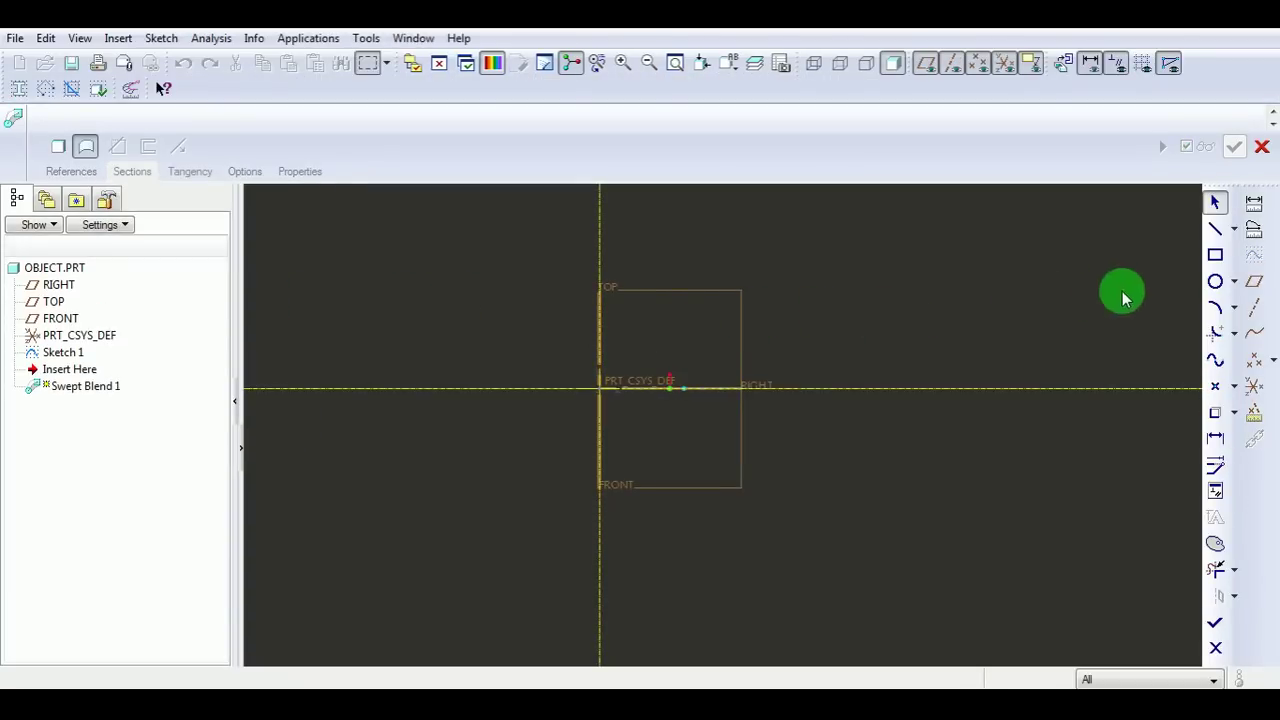
Sketch a circle centred on the trajectory's upper end, set its diameter to 50 mm and finish the section.
click(1215, 281)
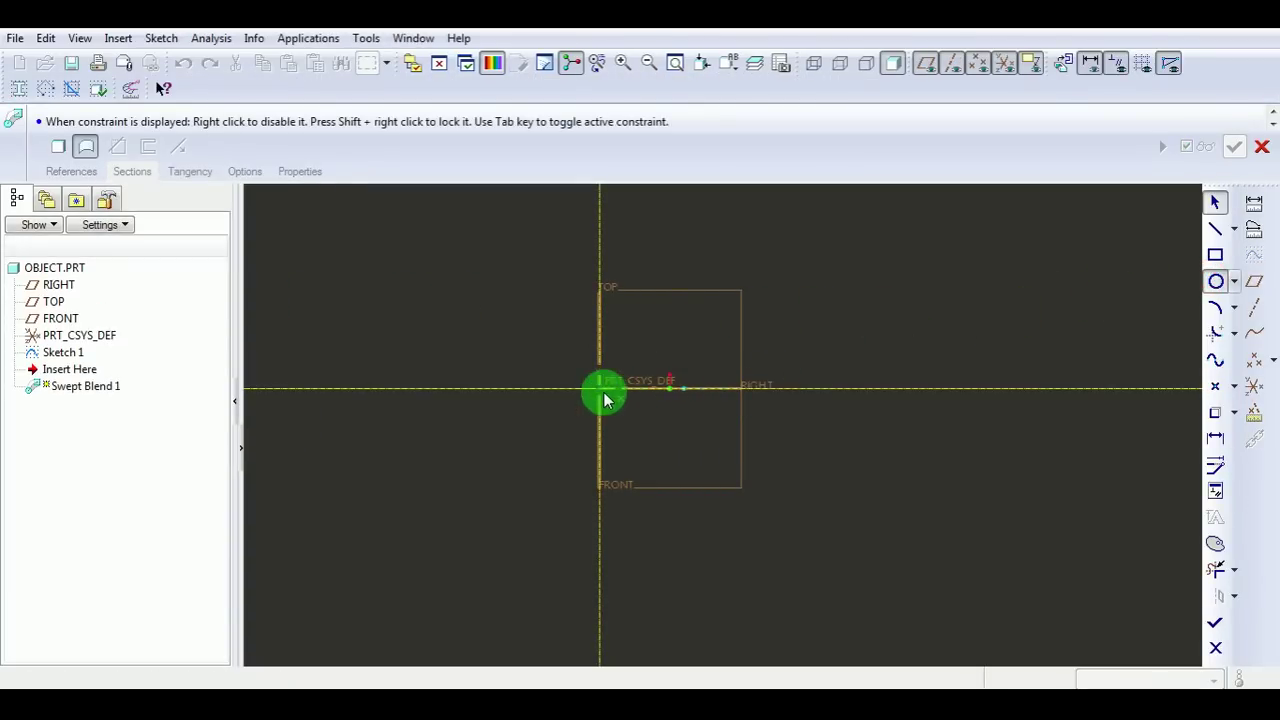
middle_click(583, 418)
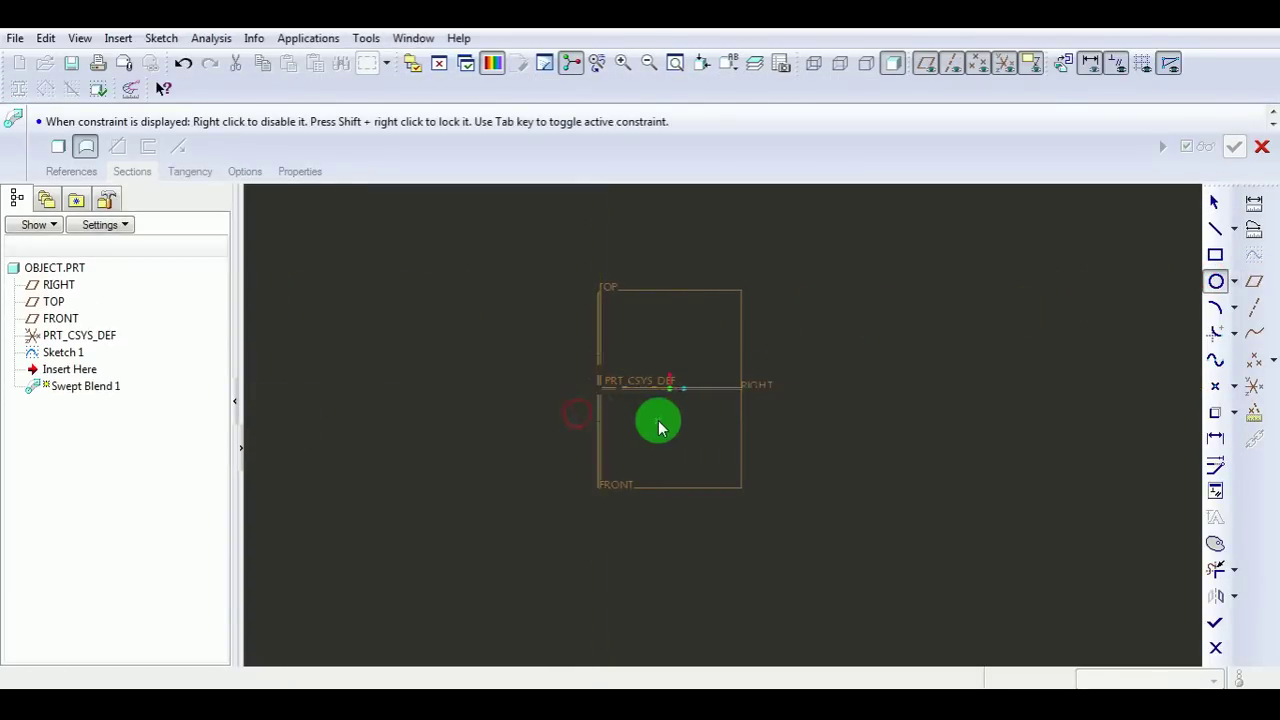
mouse_move(617, 480)
middle_down()
mouse_move(609, 363)
mouse_move(606, 380)
mouse_move(629, 318)
mouse_move(630, 346)
mouse_move(572, 242)
middle_up()
double_click(557, 264)
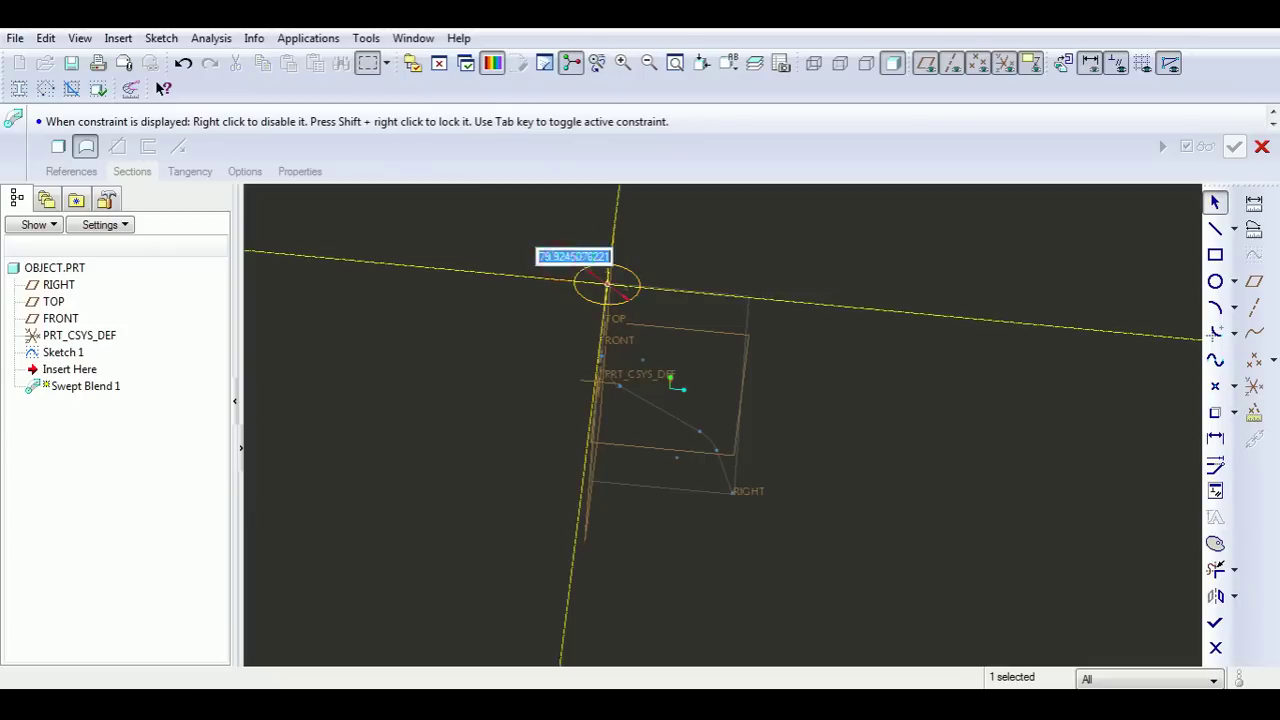
text(50)
key(Return)
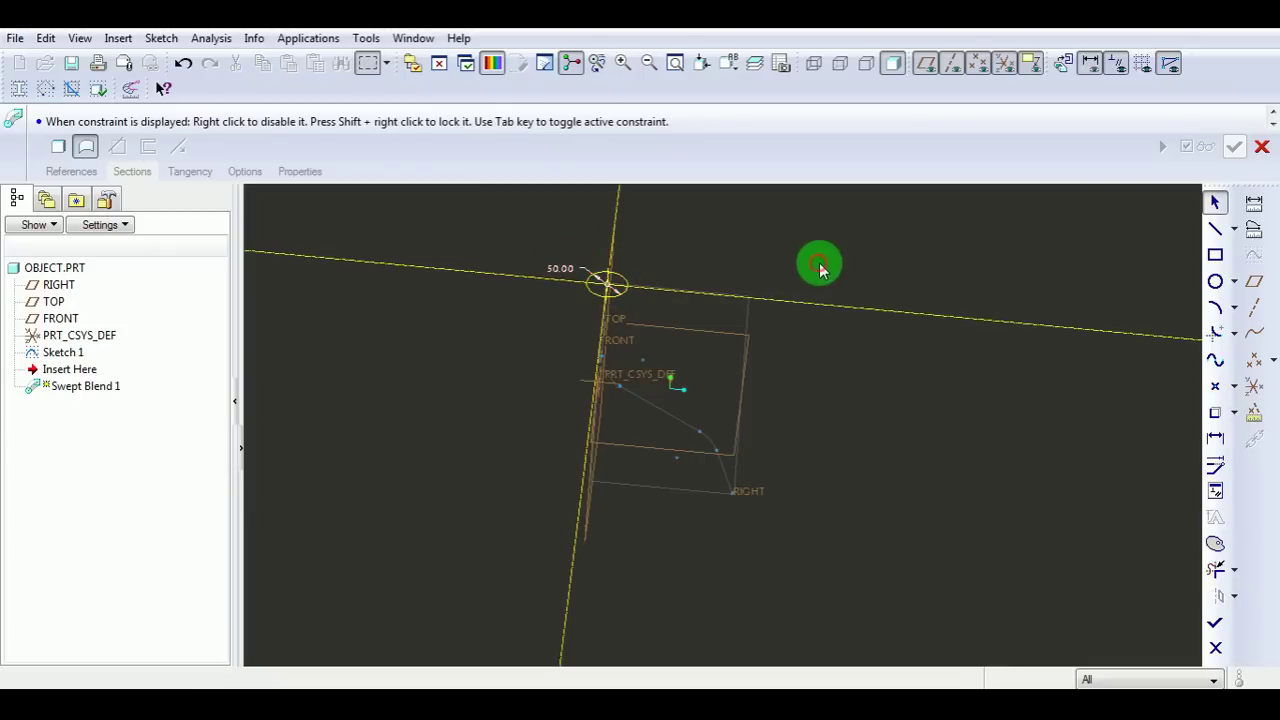
click(1215, 623)
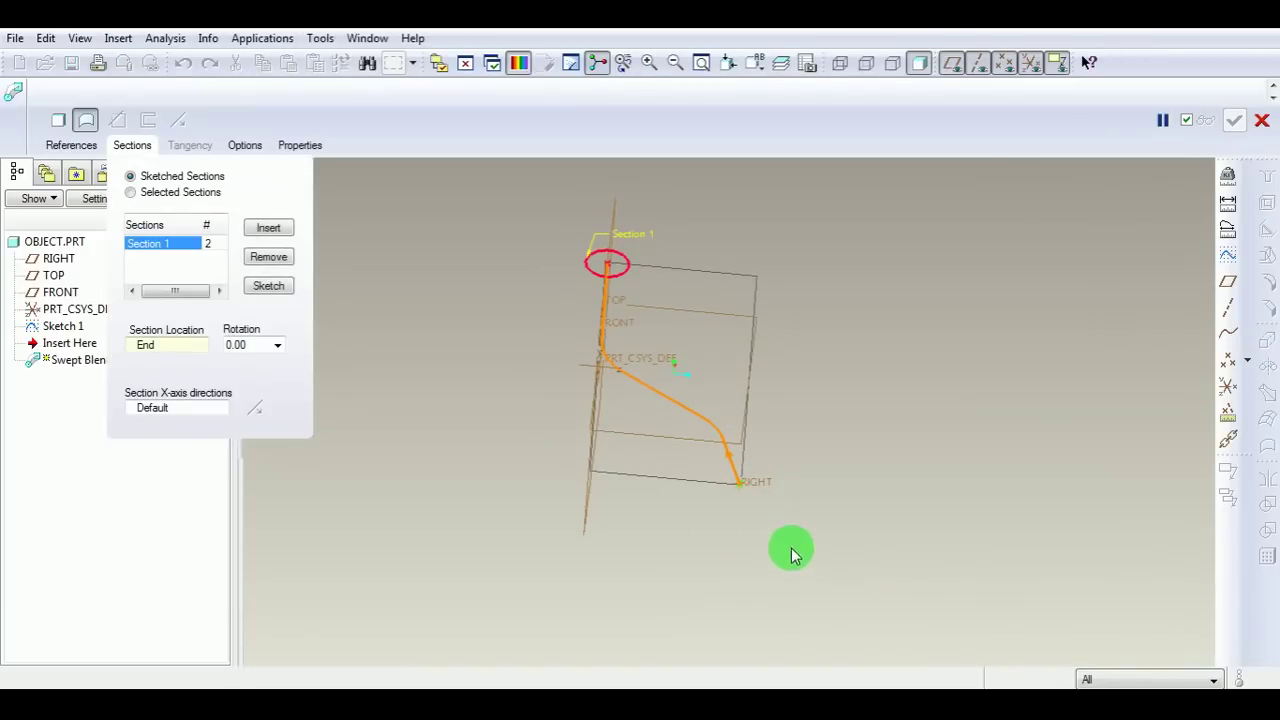
Insert a second section at the trajectory's lower end and open its section sketch.
click(268, 228)
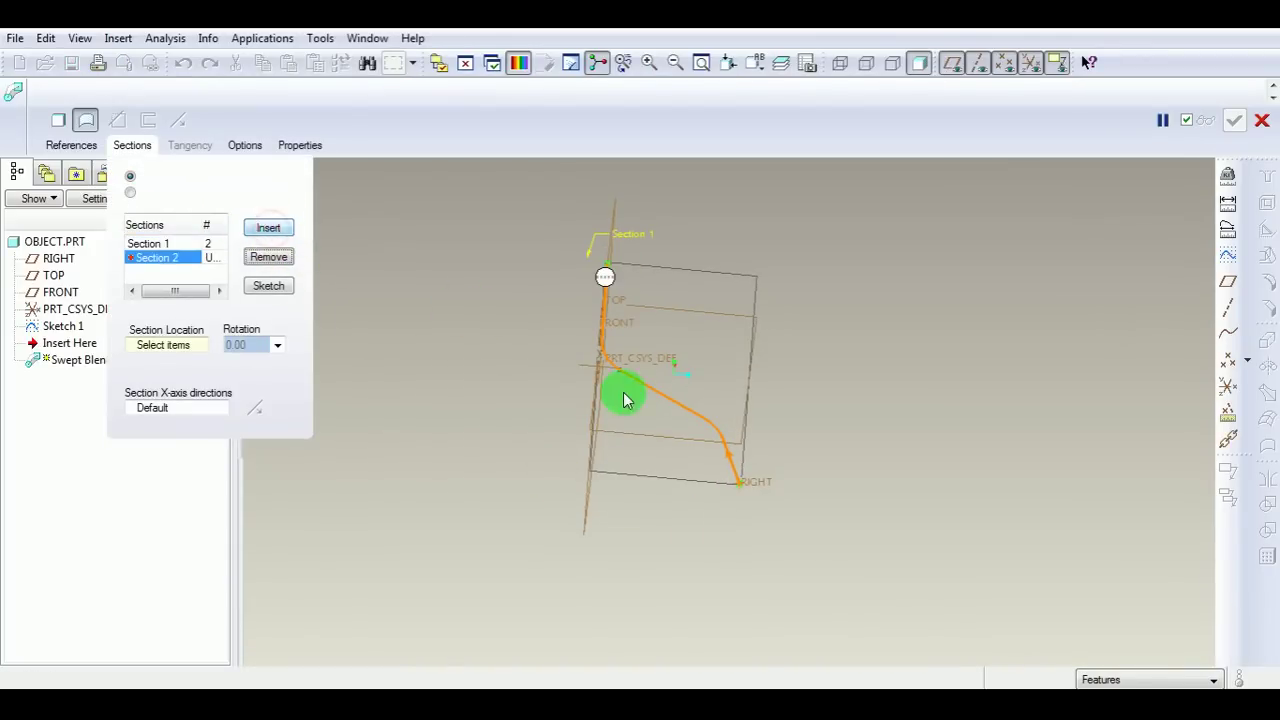
click(740, 485)
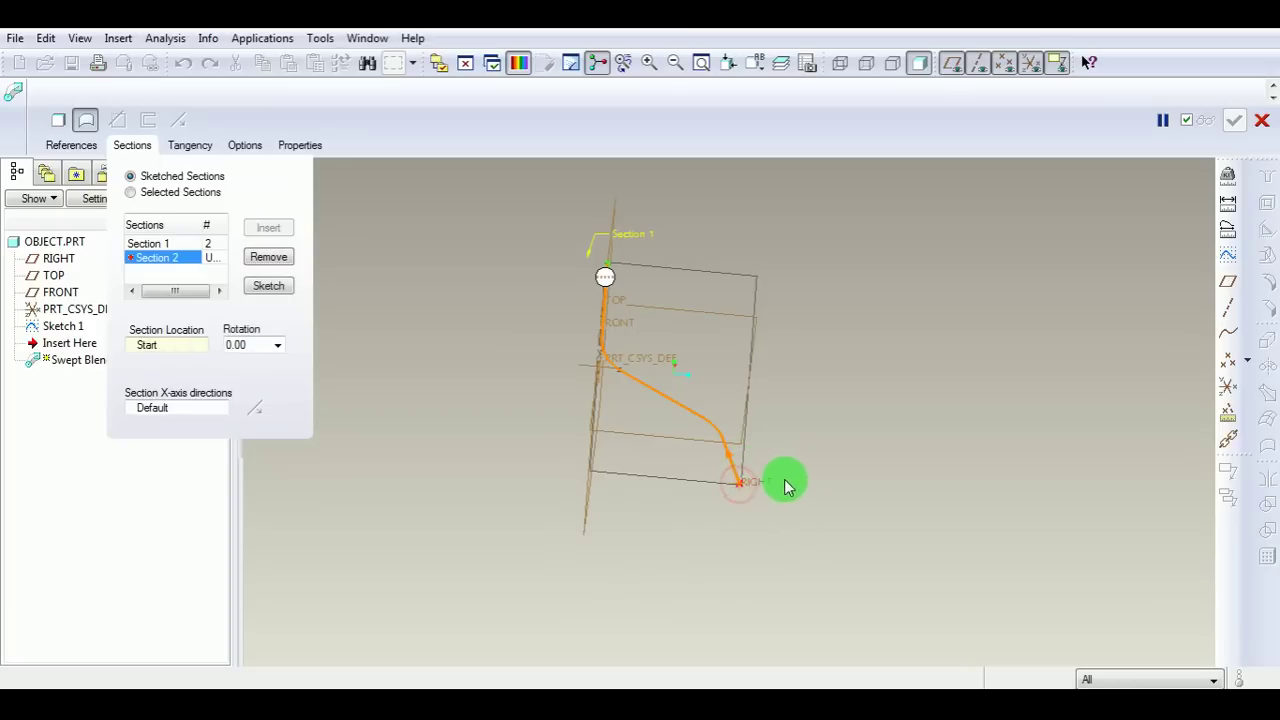
click(268, 286)
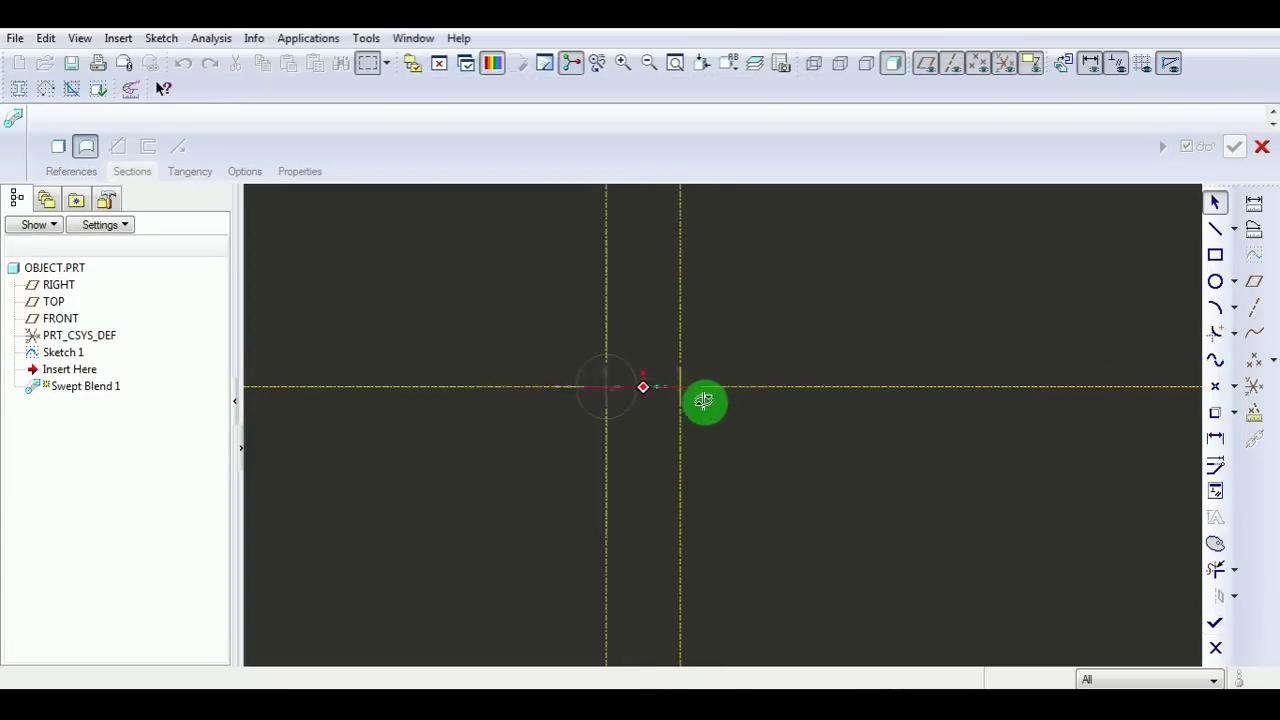
Sketch a circle centred on the trajectory's end point for the second section, set its diameter and finish the section.
click(1213, 281)
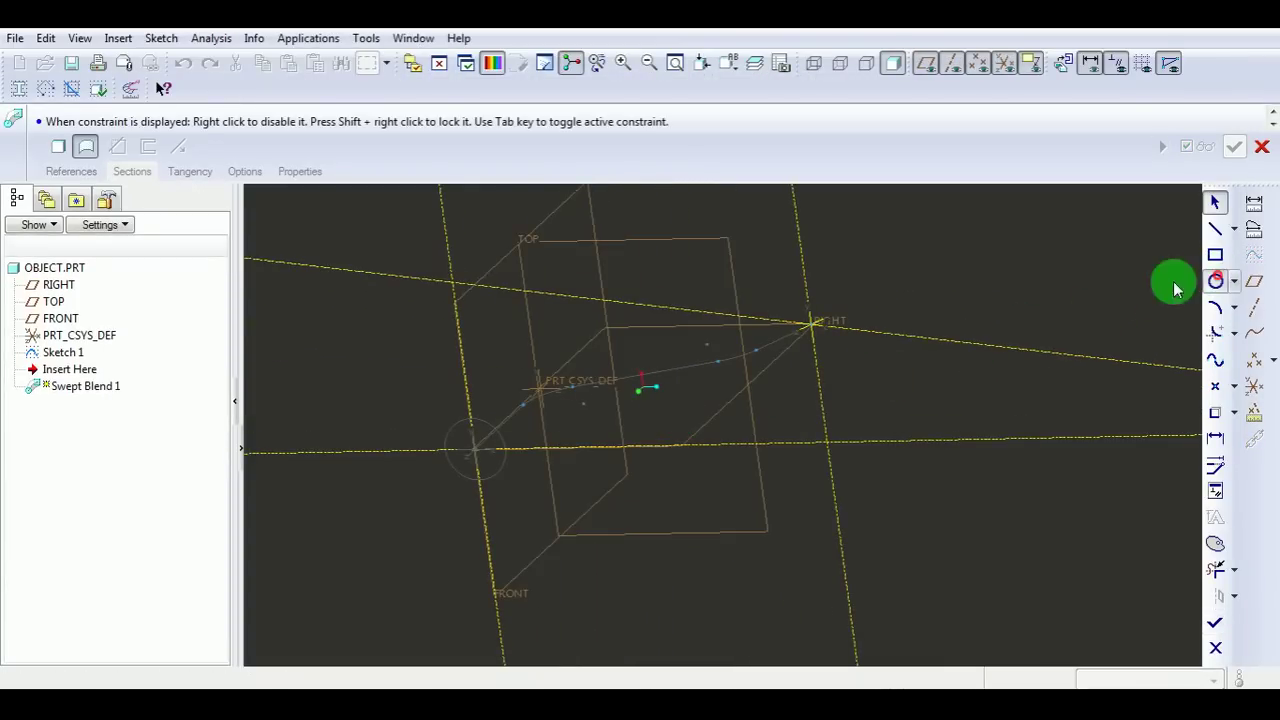
click(813, 328)
middle_click(857, 354)
click(765, 302)
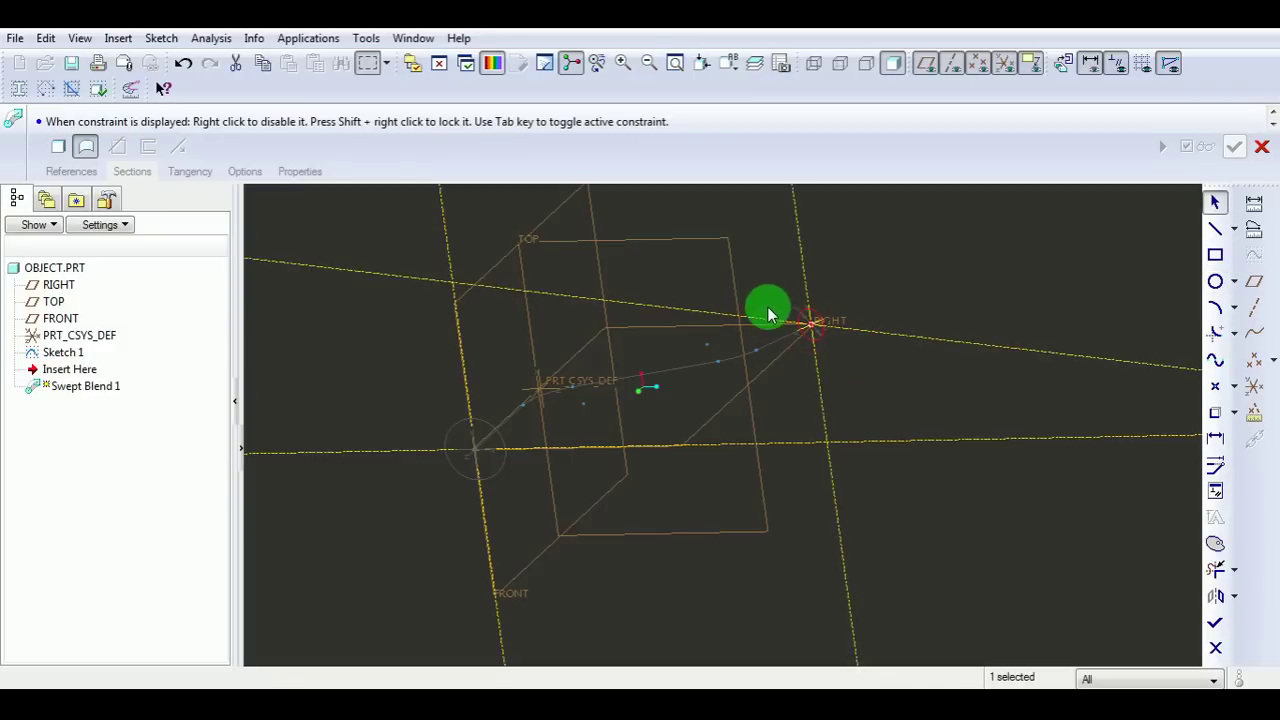
double_click(768, 312)
key(Return)
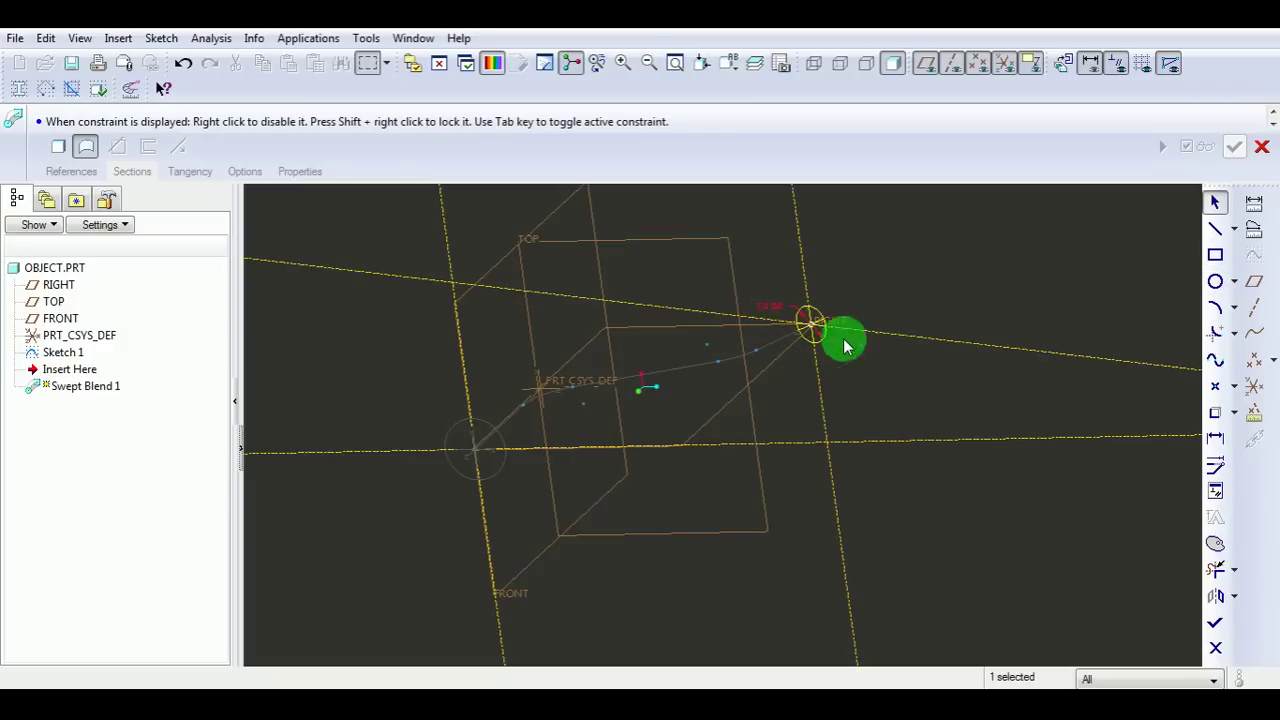
click(1216, 624)
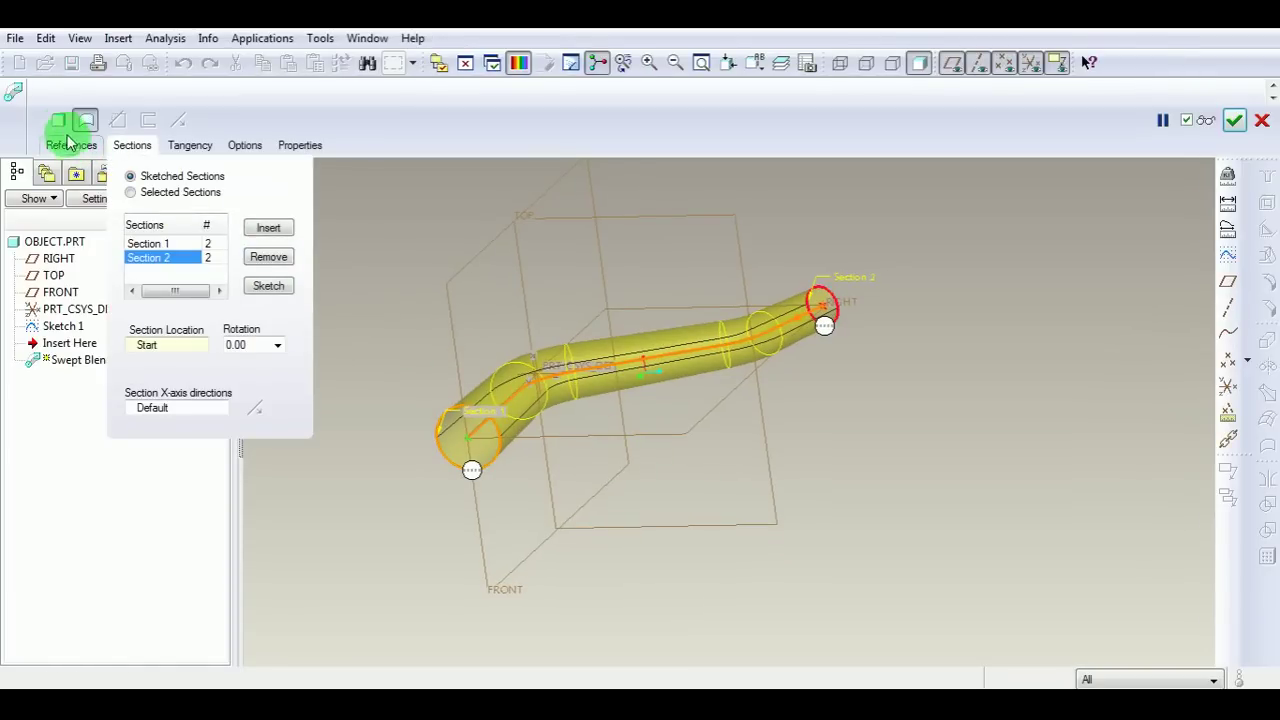
Make the swept blend a solid and complete the feature.
click(58, 121)
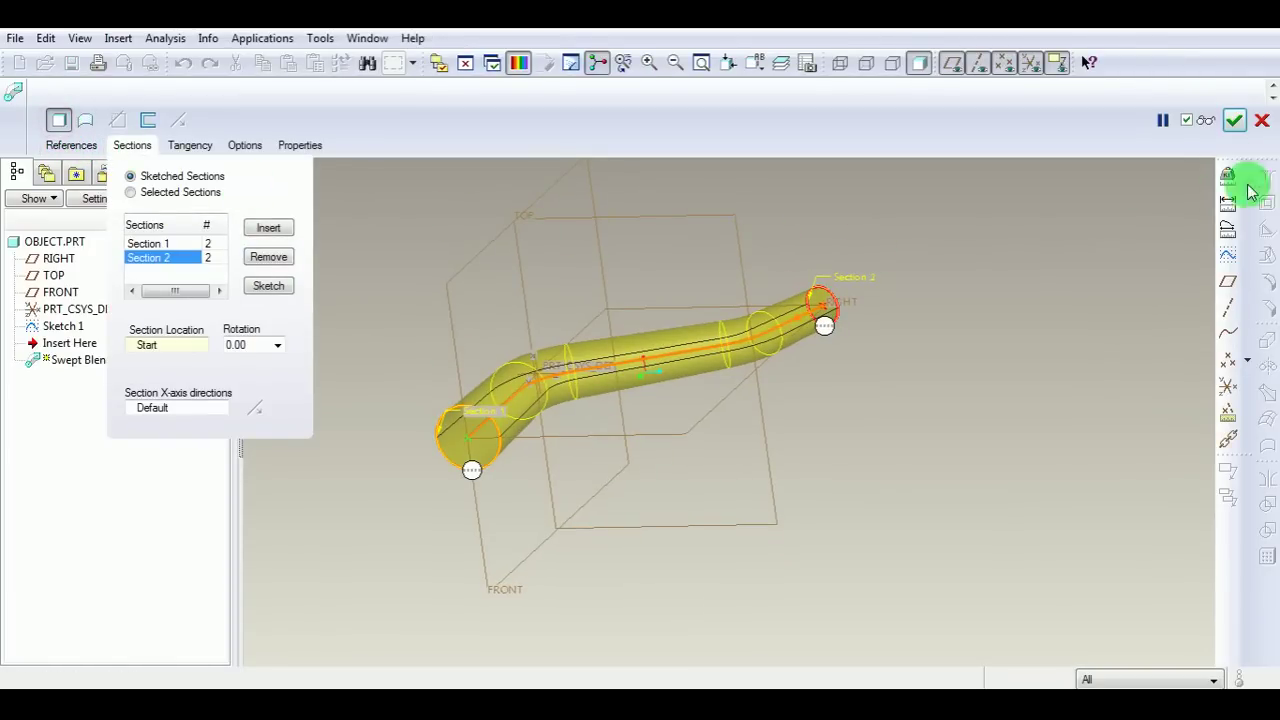
click(1234, 120)
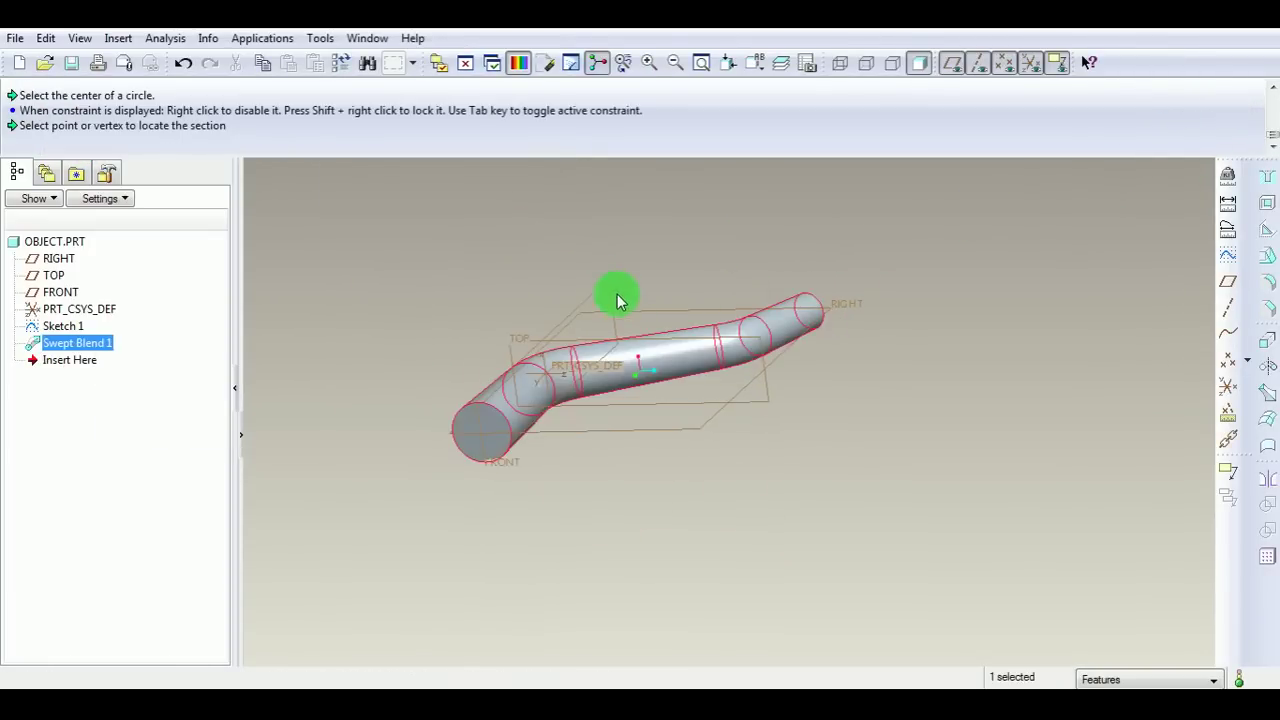
middle_drag(623, 300, 829, 414)
click(908, 386)
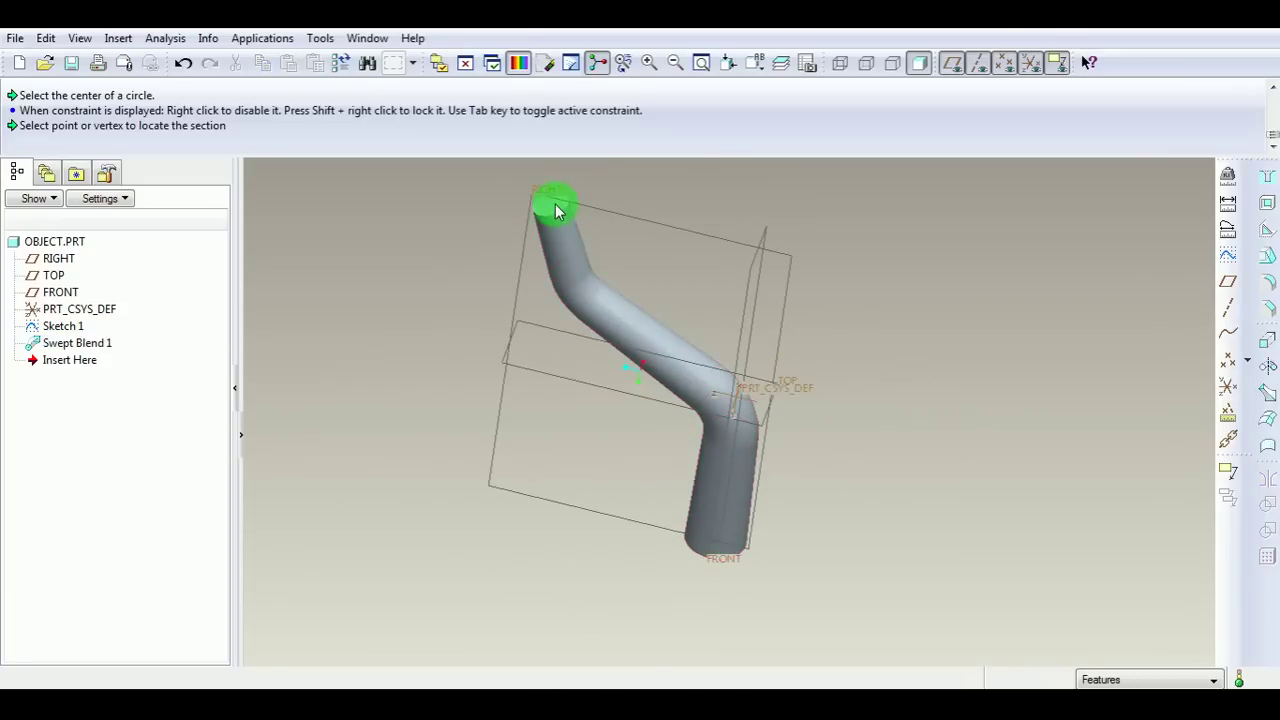
Start a sketched datum point on the bar's narrow end face, with the RIGHT plane as the top orientation reference.
scroll(556, 197, down, 5)
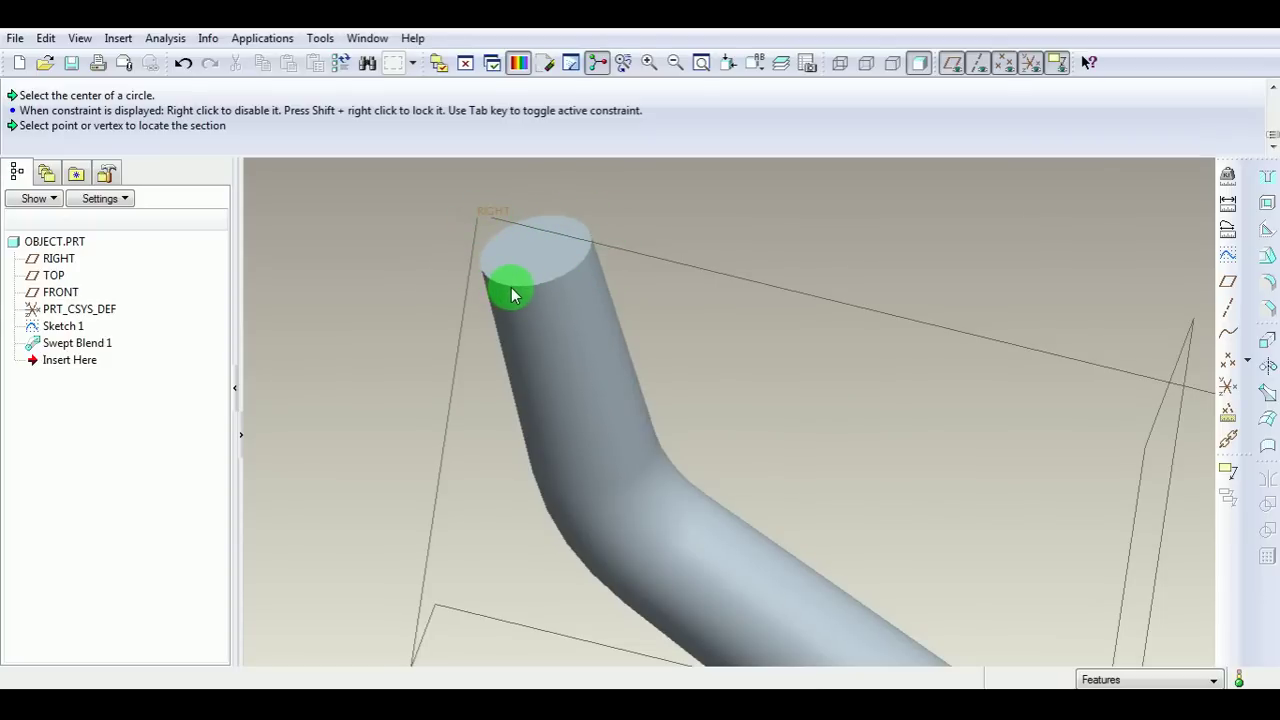
scroll(511, 287, up, 3)
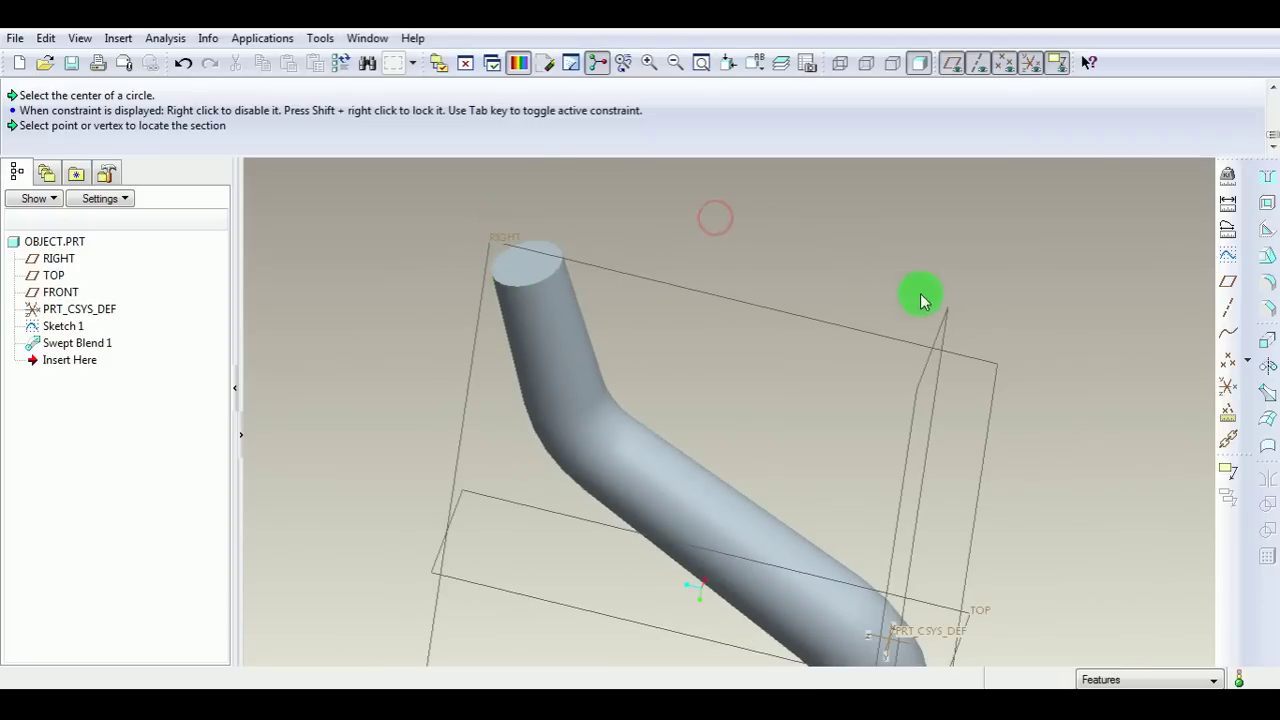
click(1247, 361)
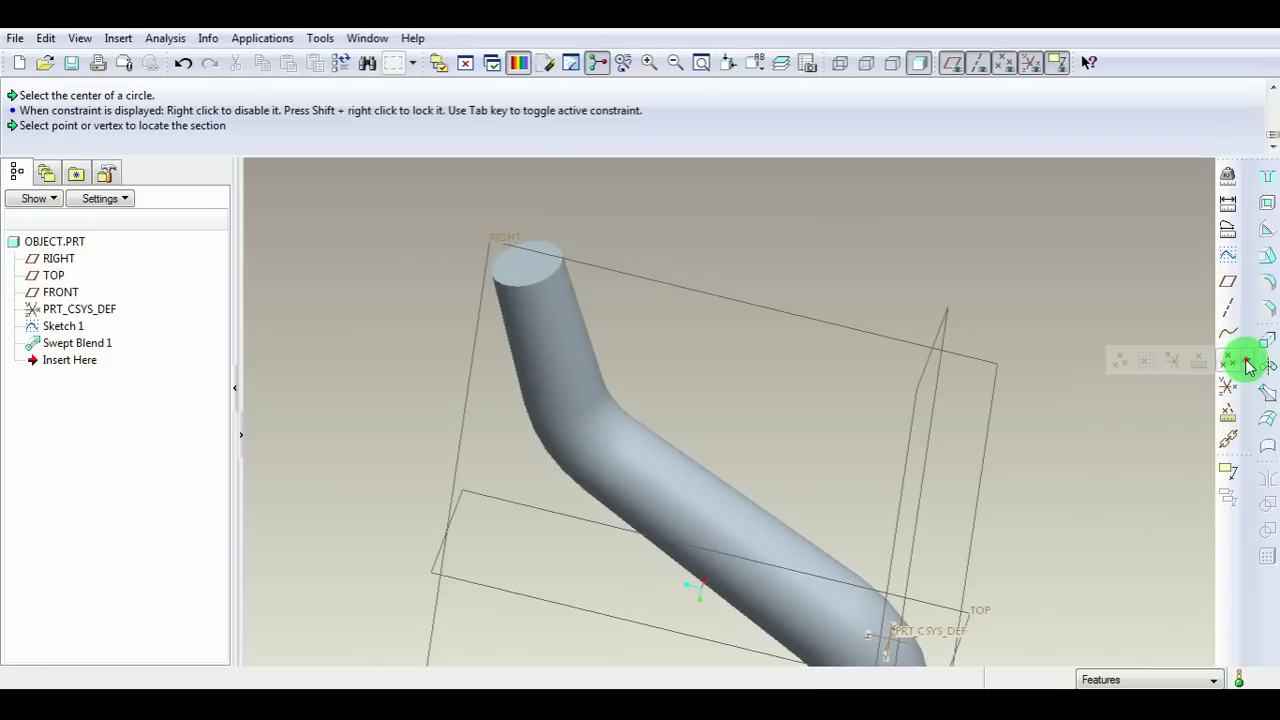
click(1143, 362)
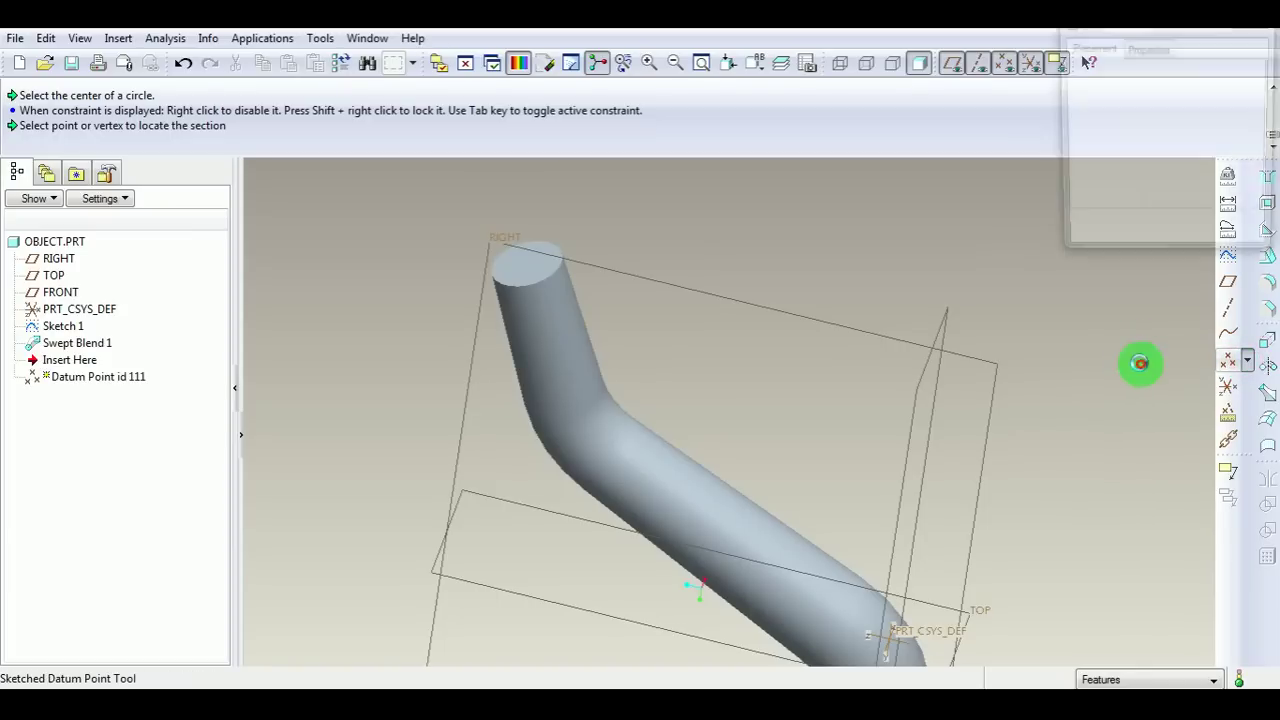
click(524, 274)
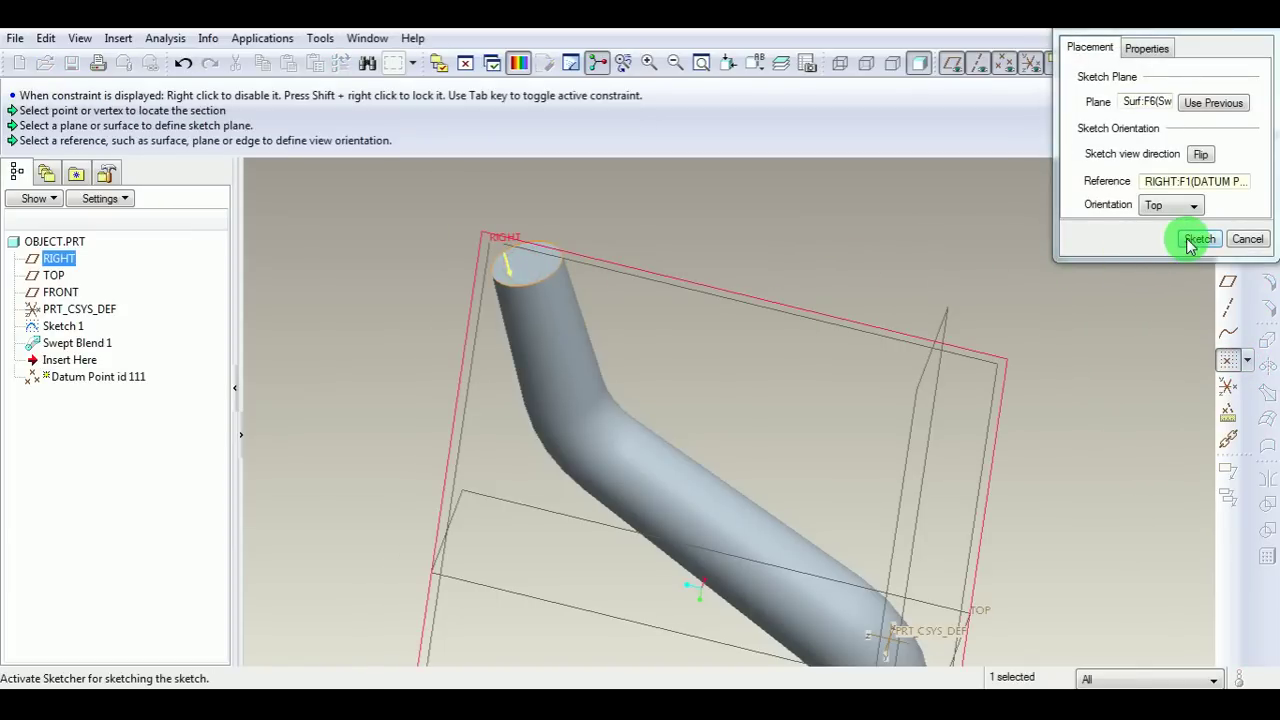
click(1199, 240)
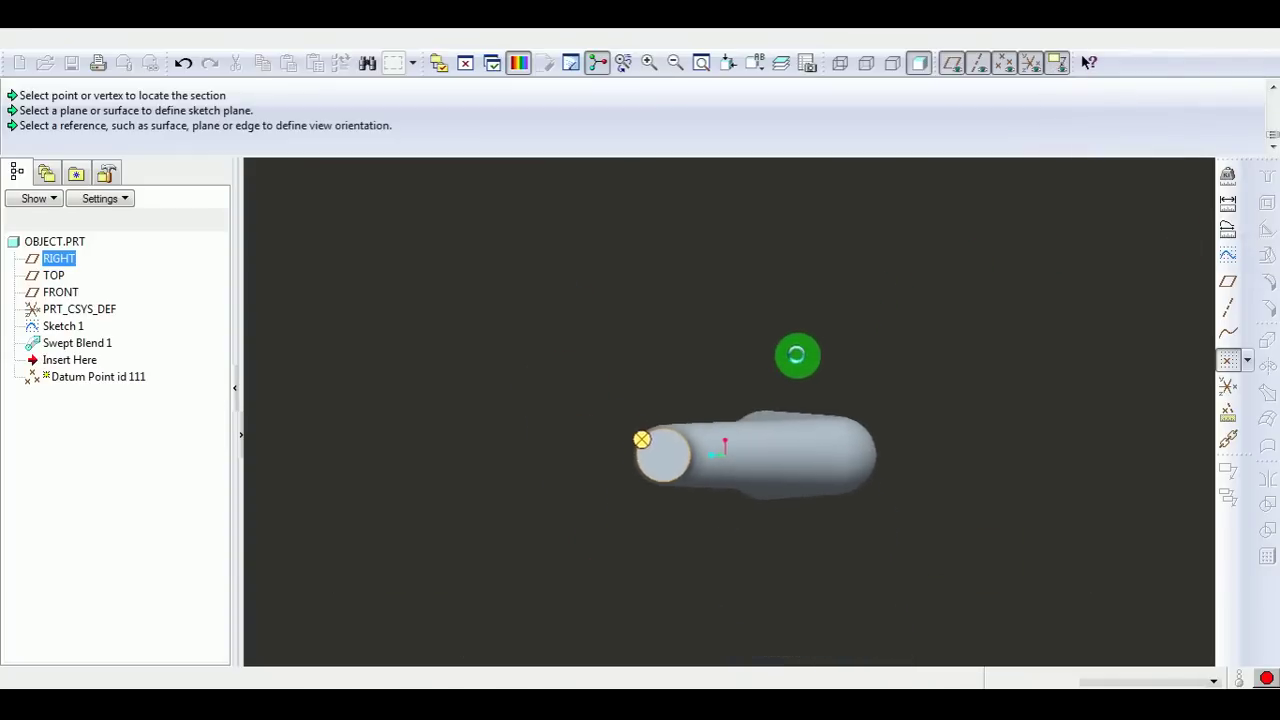
Add the narrow end face's circular edge as a sketch reference and accept sketching with the chosen references.
scroll(676, 432, up, 4)
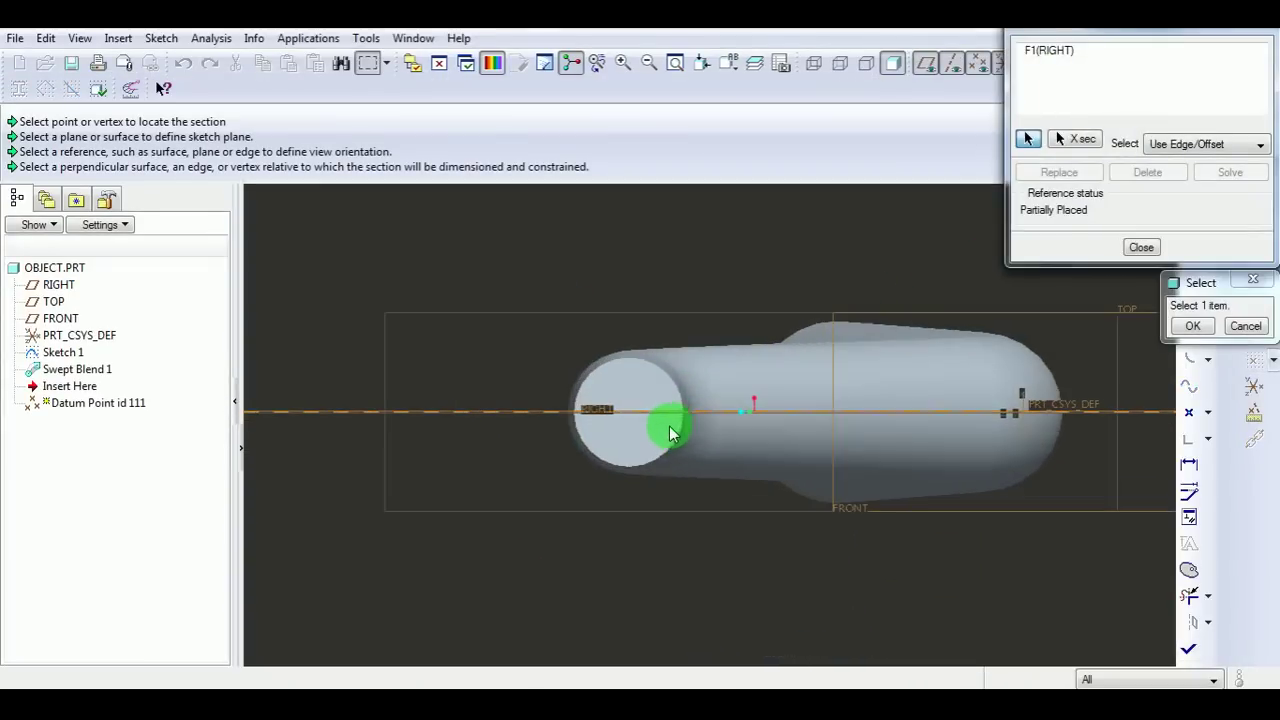
click(1028, 139)
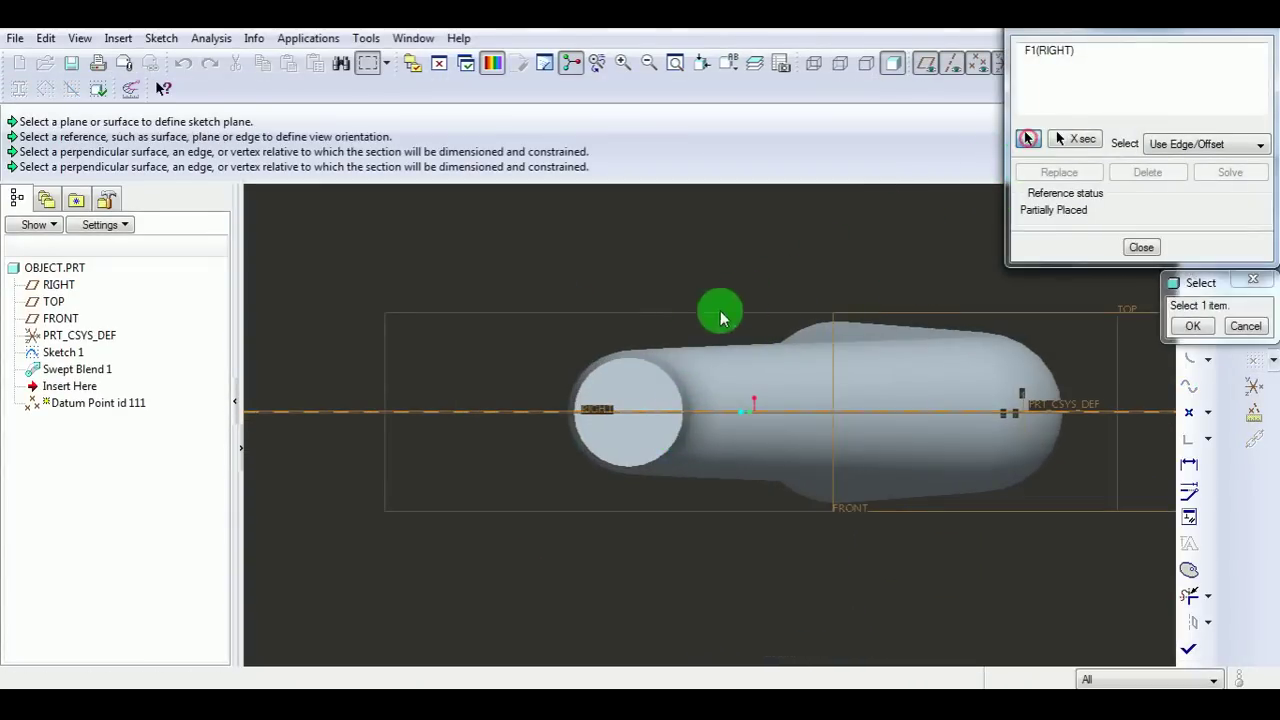
click(657, 366)
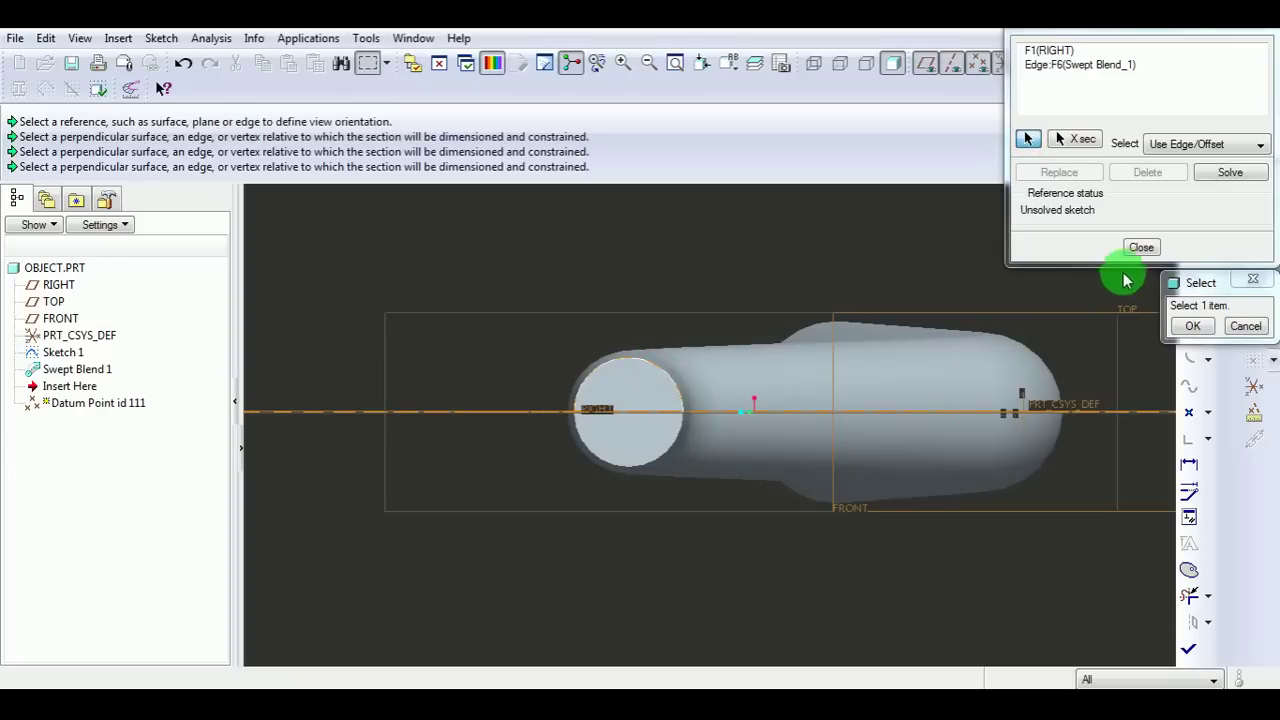
click(1140, 249)
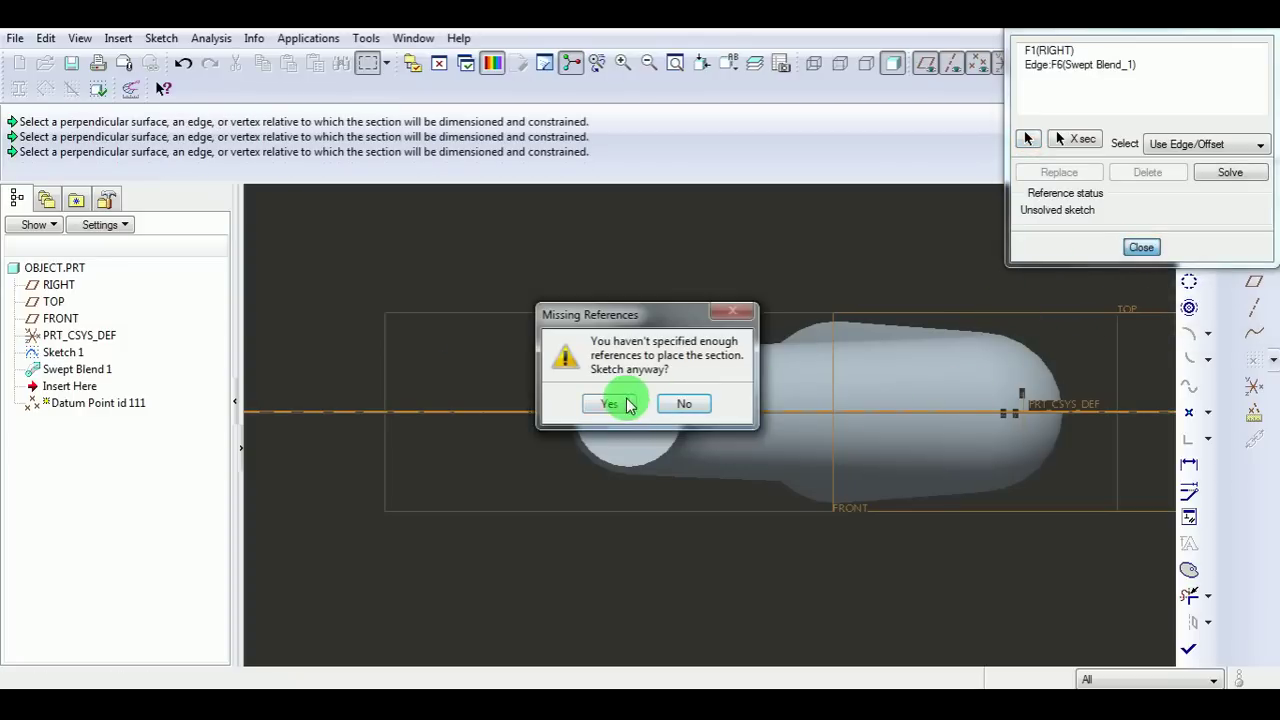
click(615, 404)
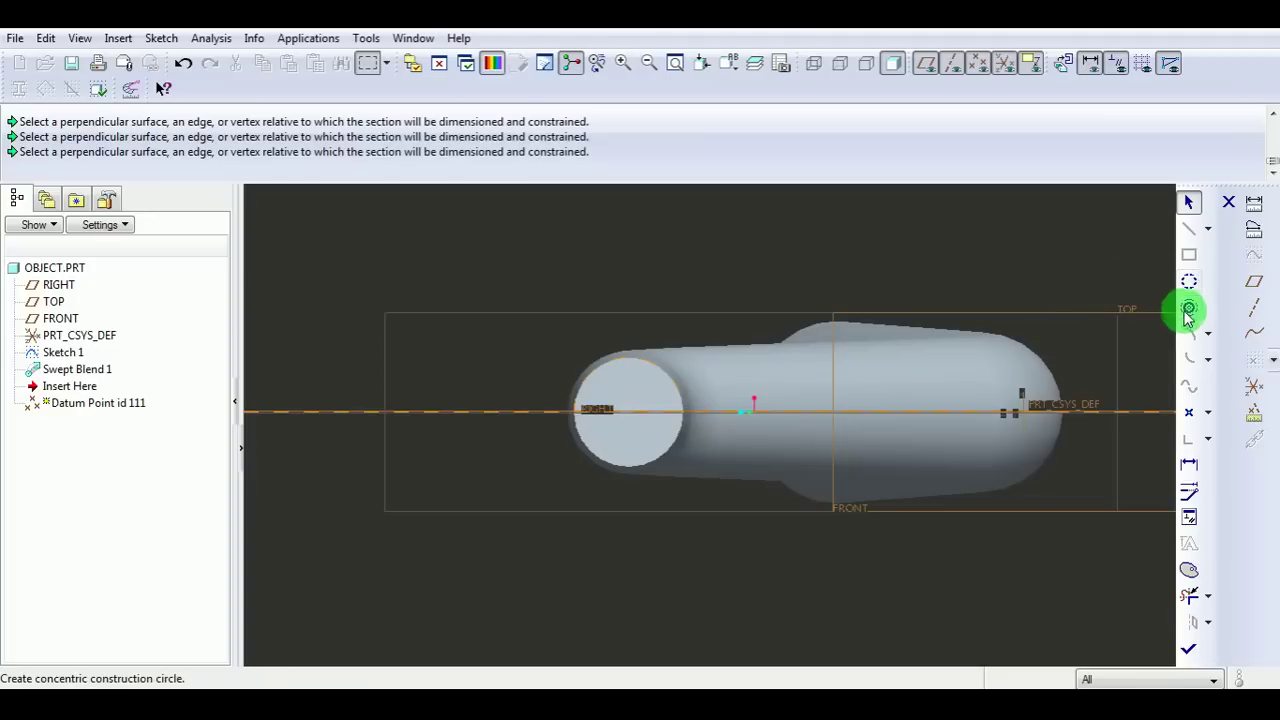
Place a sketch point near the middle of the narrow end face, on the RIGHT plane's reference line.
click(1186, 413)
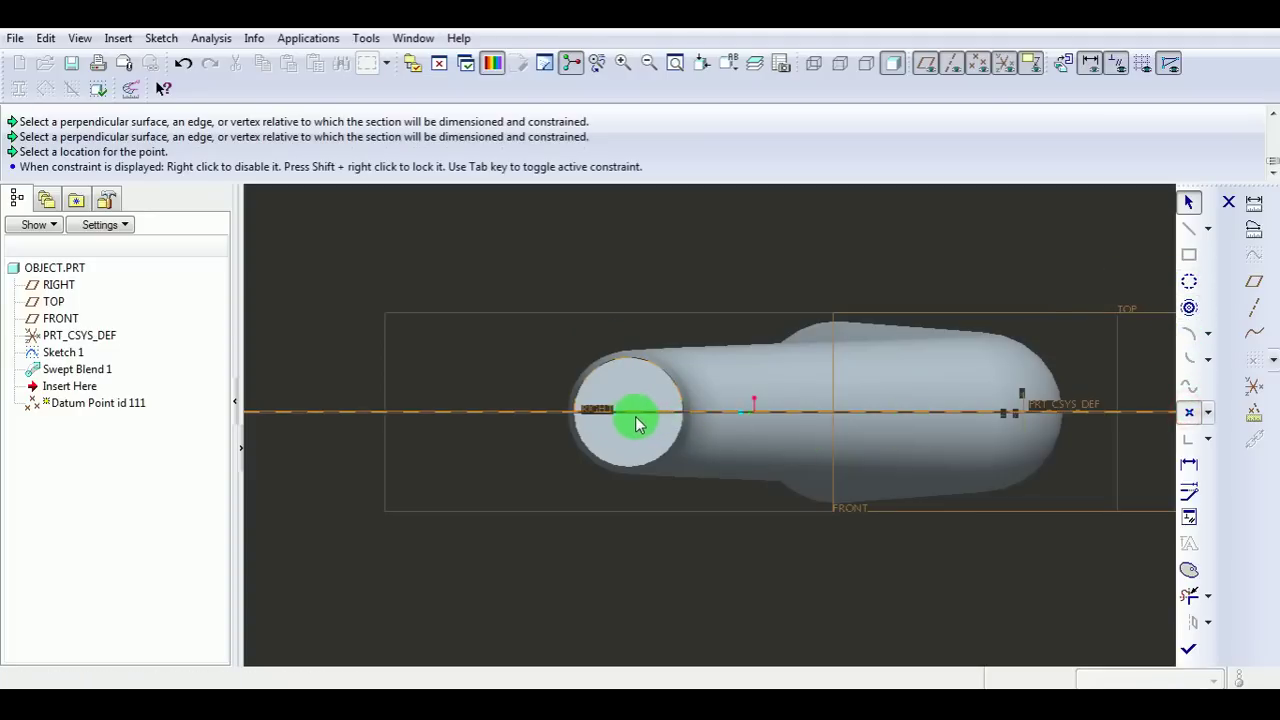
scroll(621, 417, up, 2)
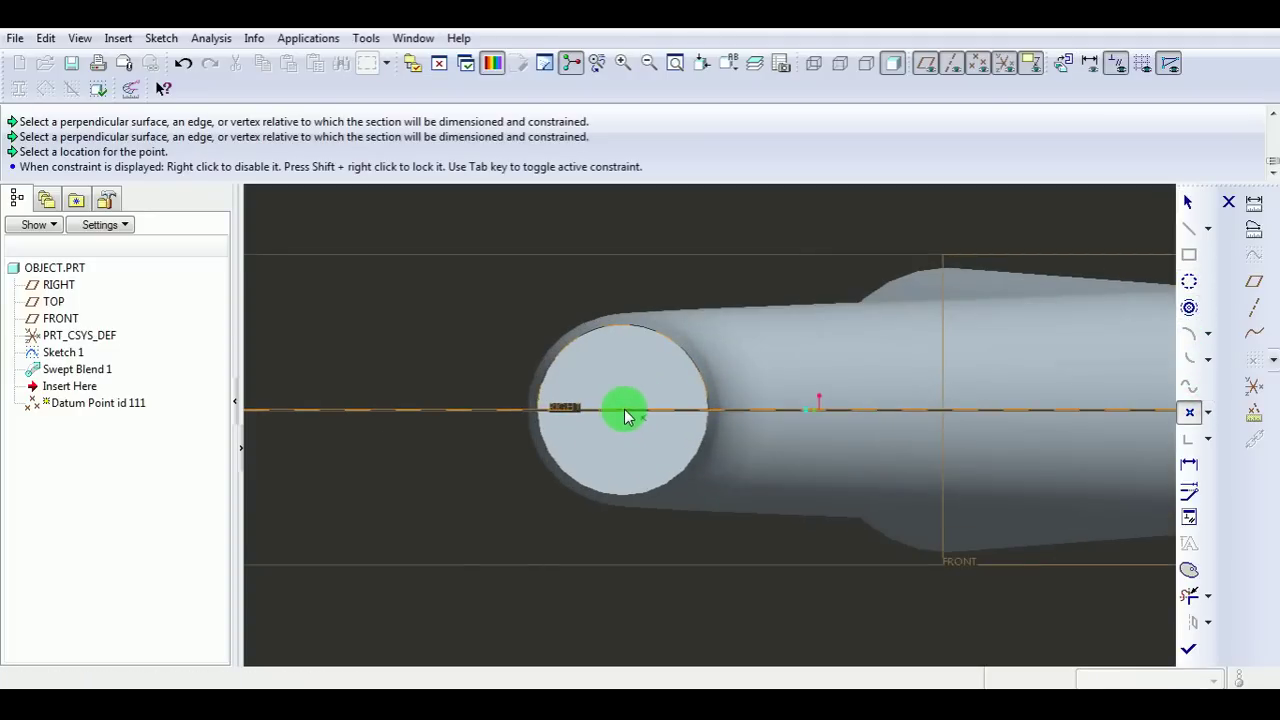
click(622, 411)
middle_click(626, 430)
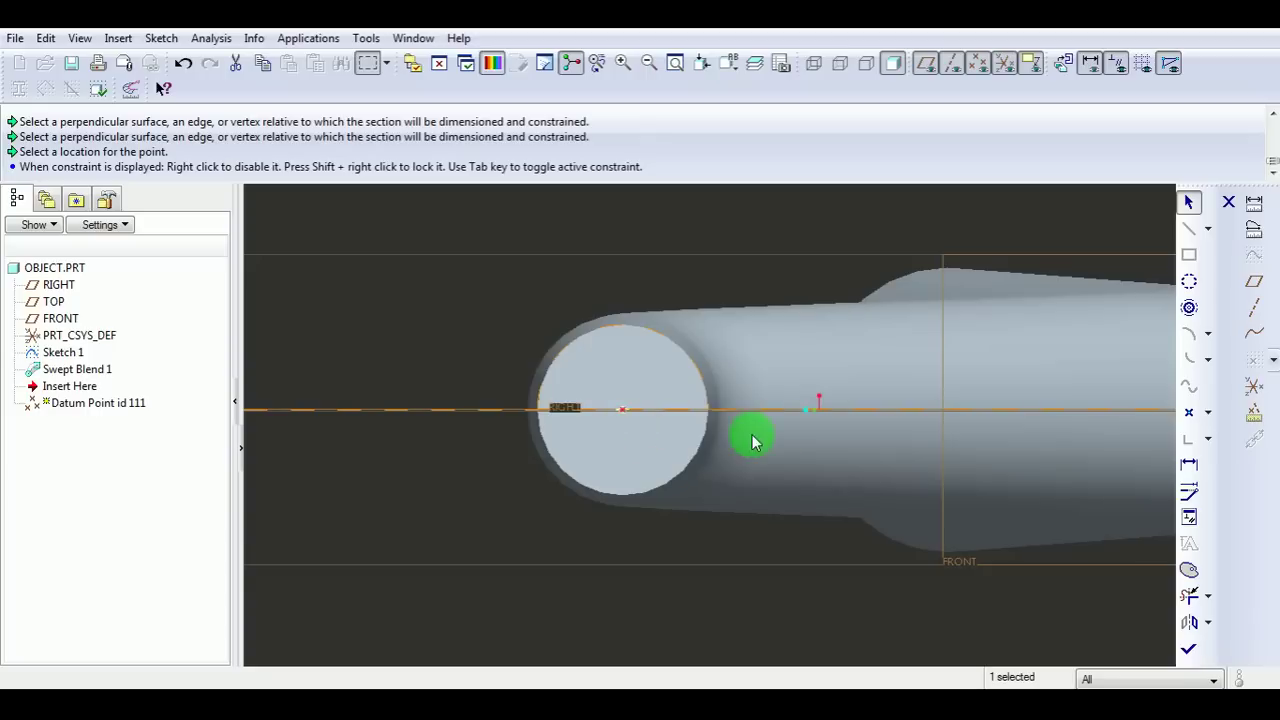
Draw a horizontal two-point centerline across the narrow end face along the RIGHT plane's reference line.
click(1186, 228)
click(1207, 228)
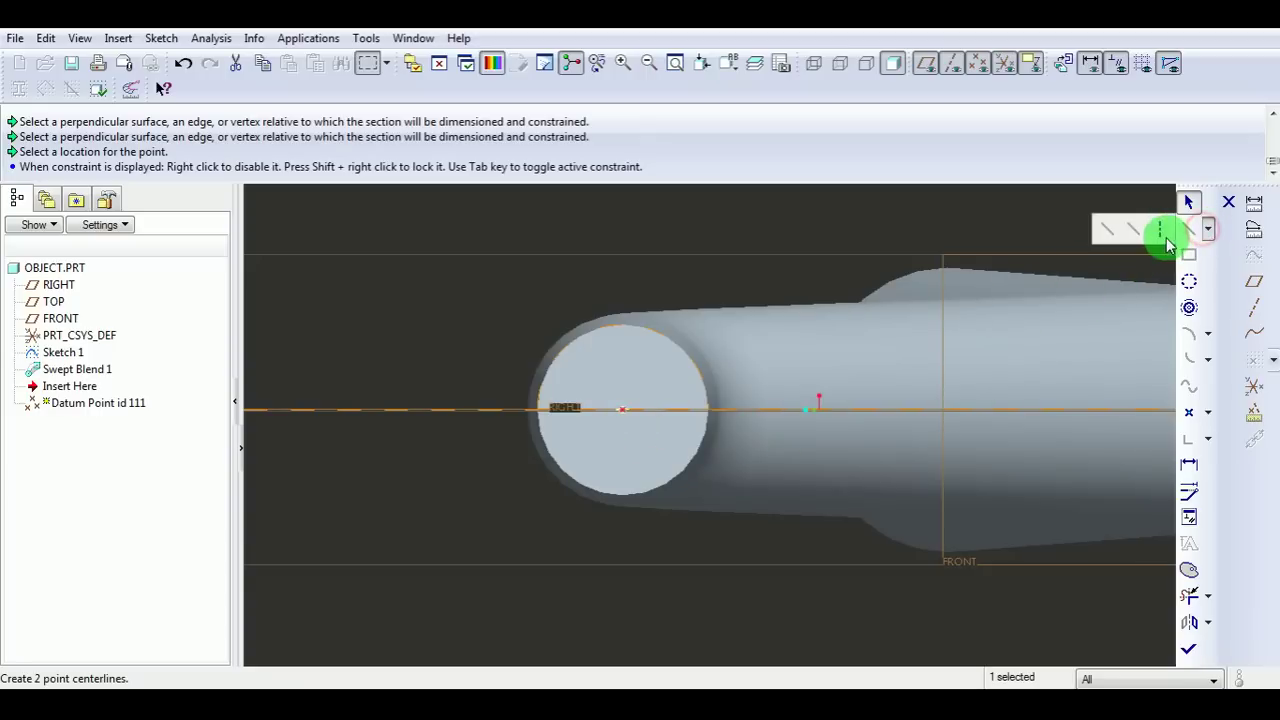
click(1158, 231)
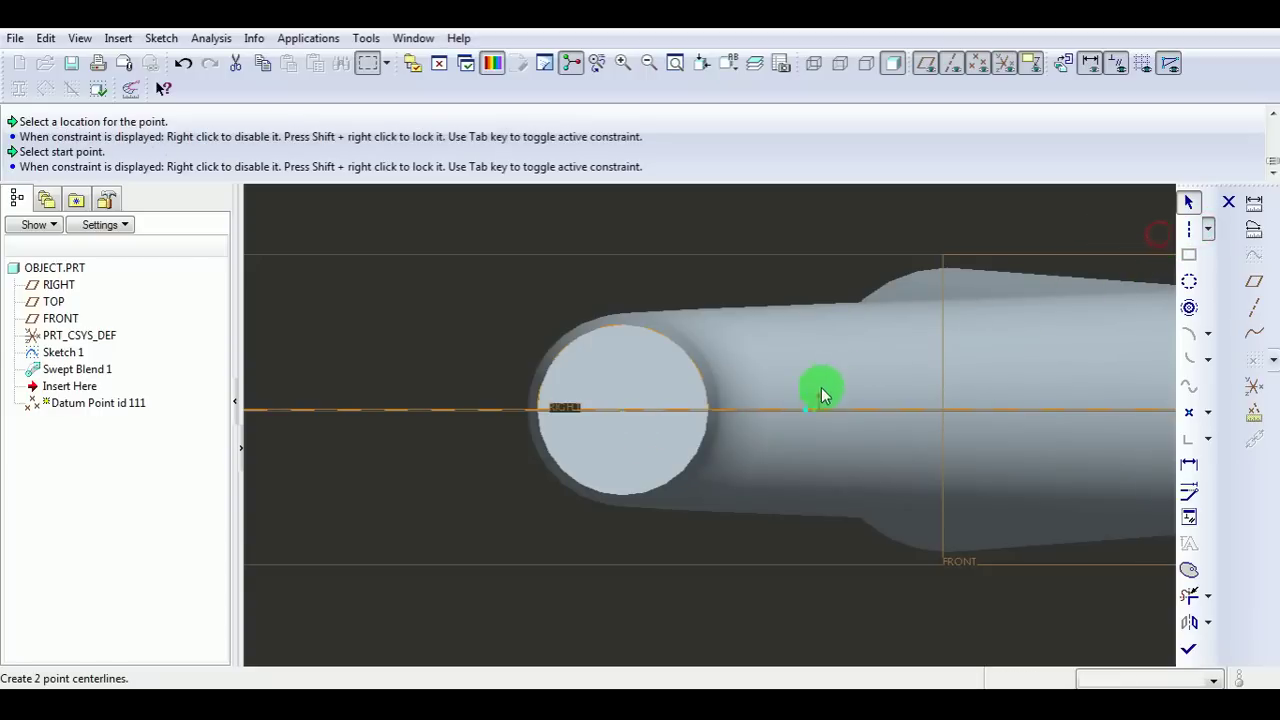
click(706, 411)
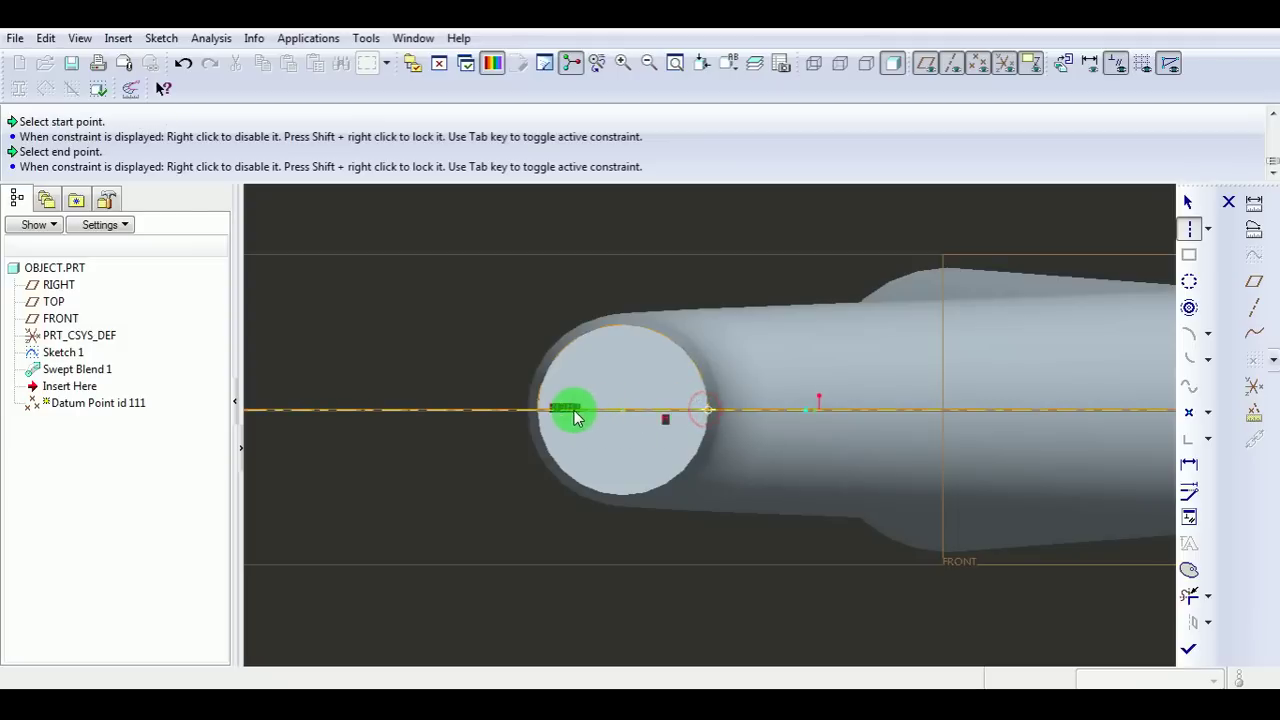
click(535, 414)
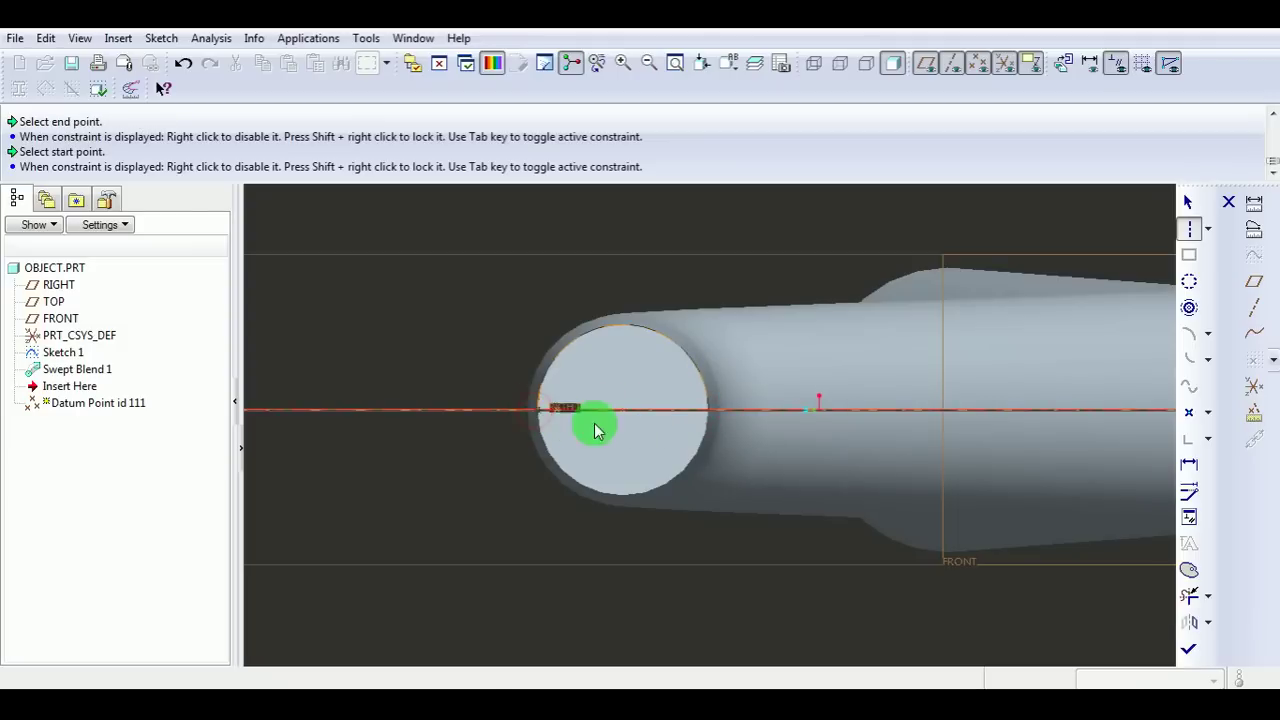
middle_click(677, 452)
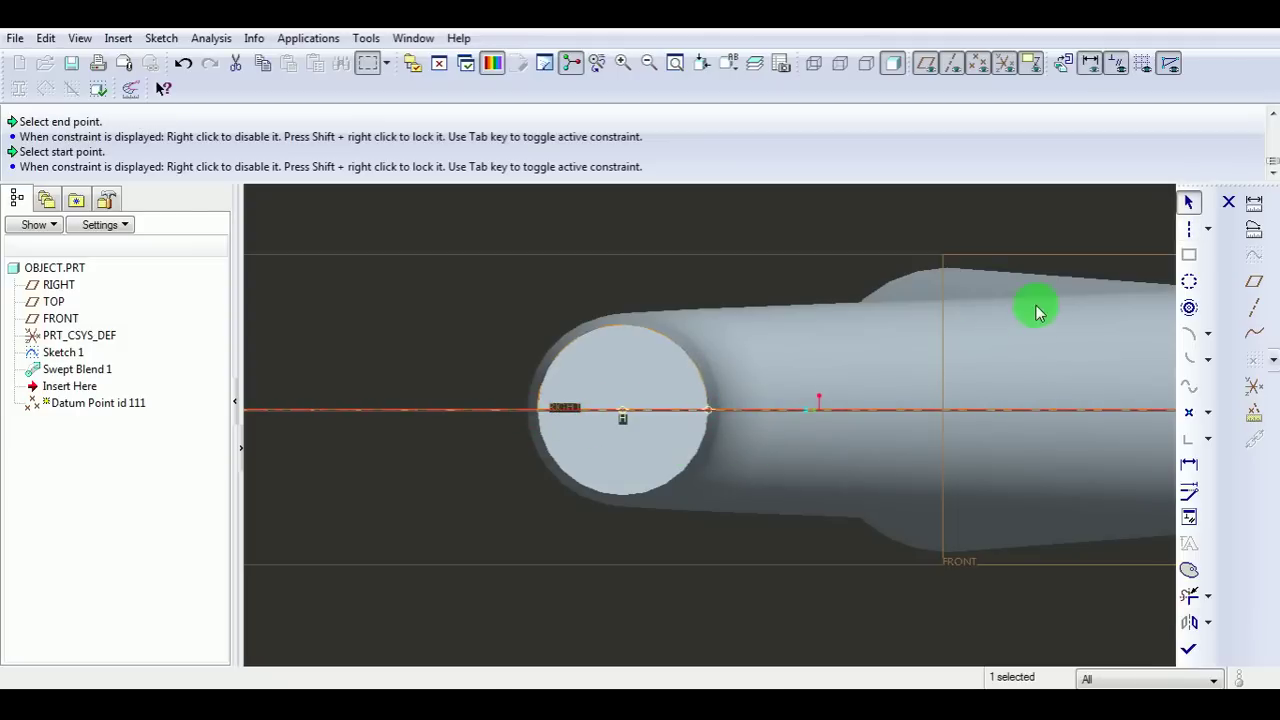
click(520, 316)
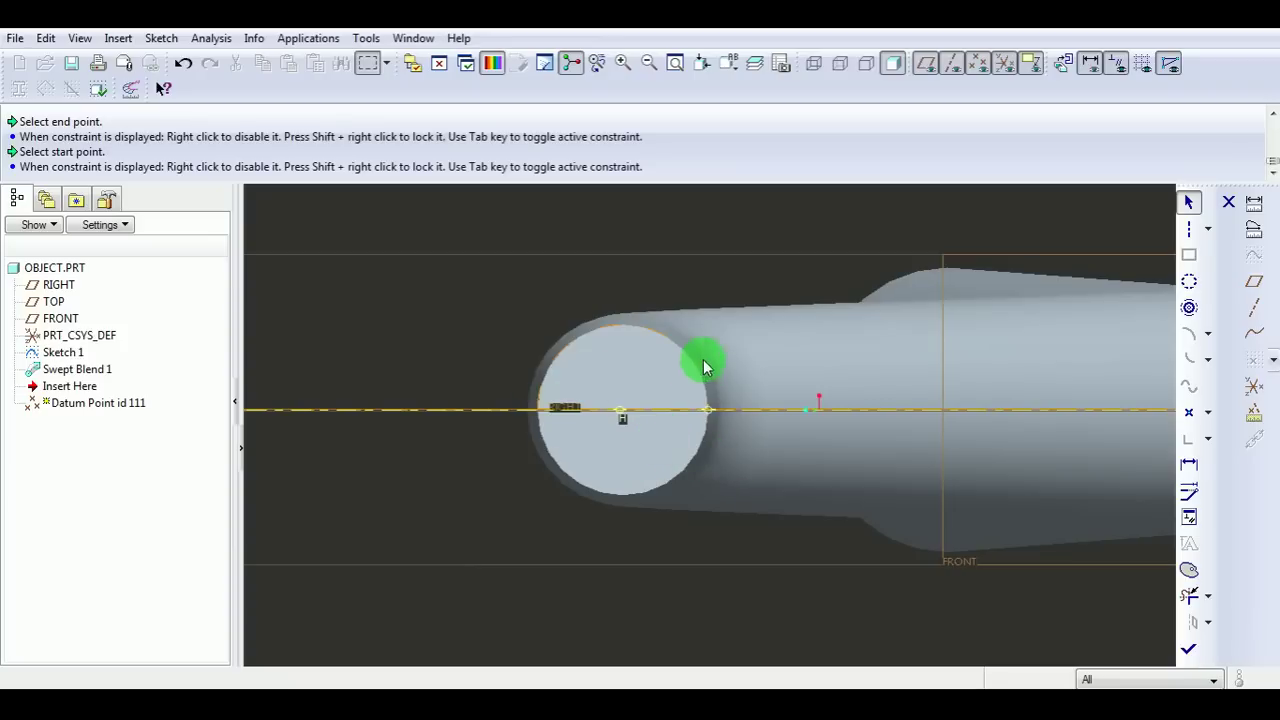
click(1187, 462)
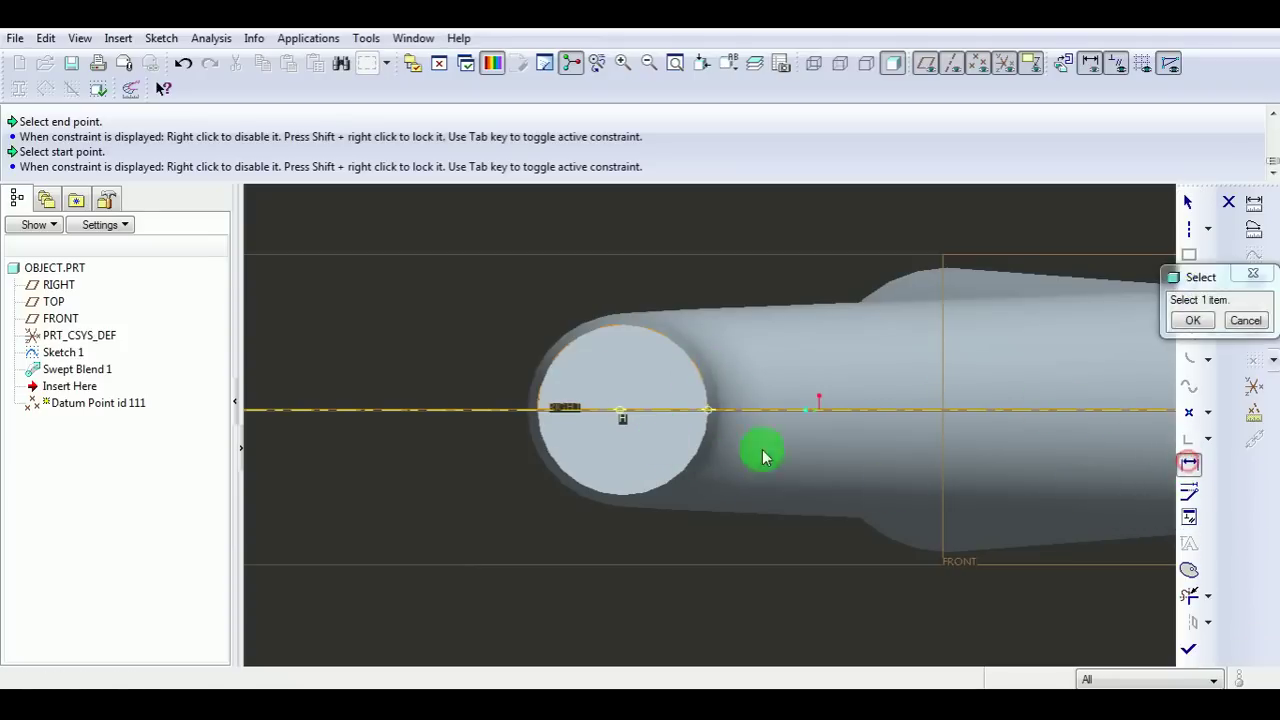
click(620, 412)
click(711, 414)
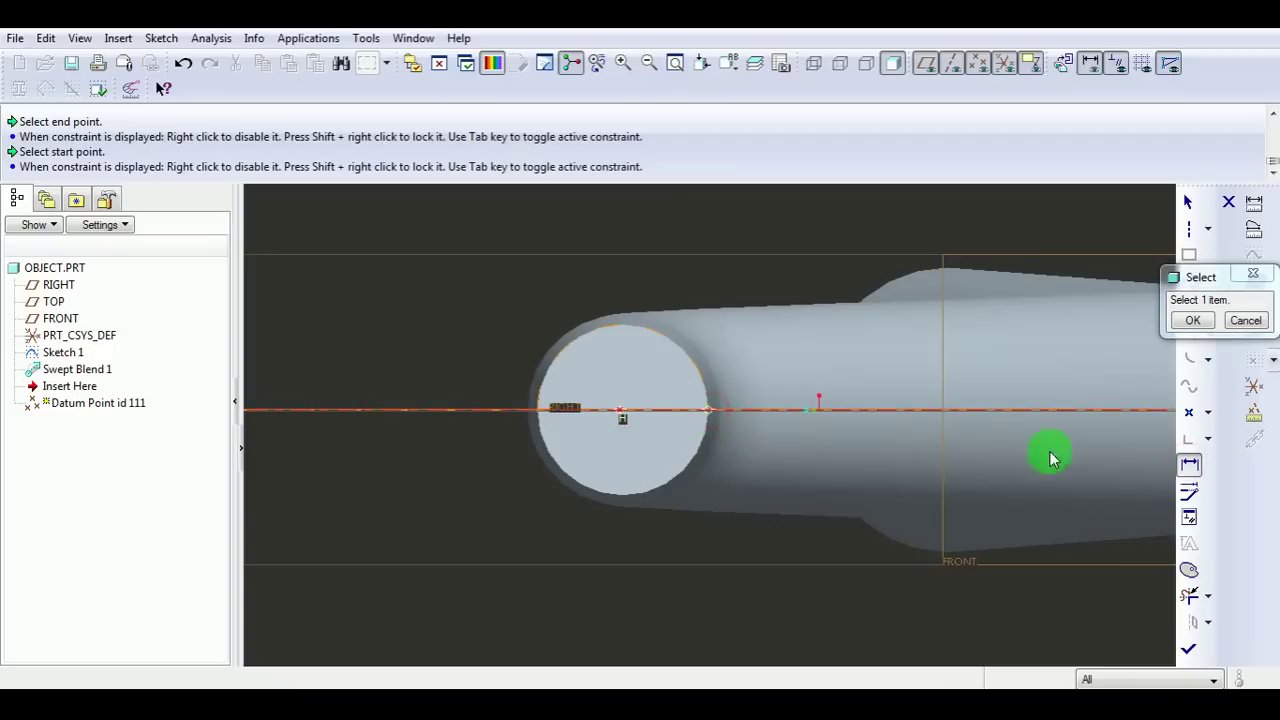
Dimension the horizontal distance from the sketch point to the vertex on the narrow end face's circular edge.
click(1187, 466)
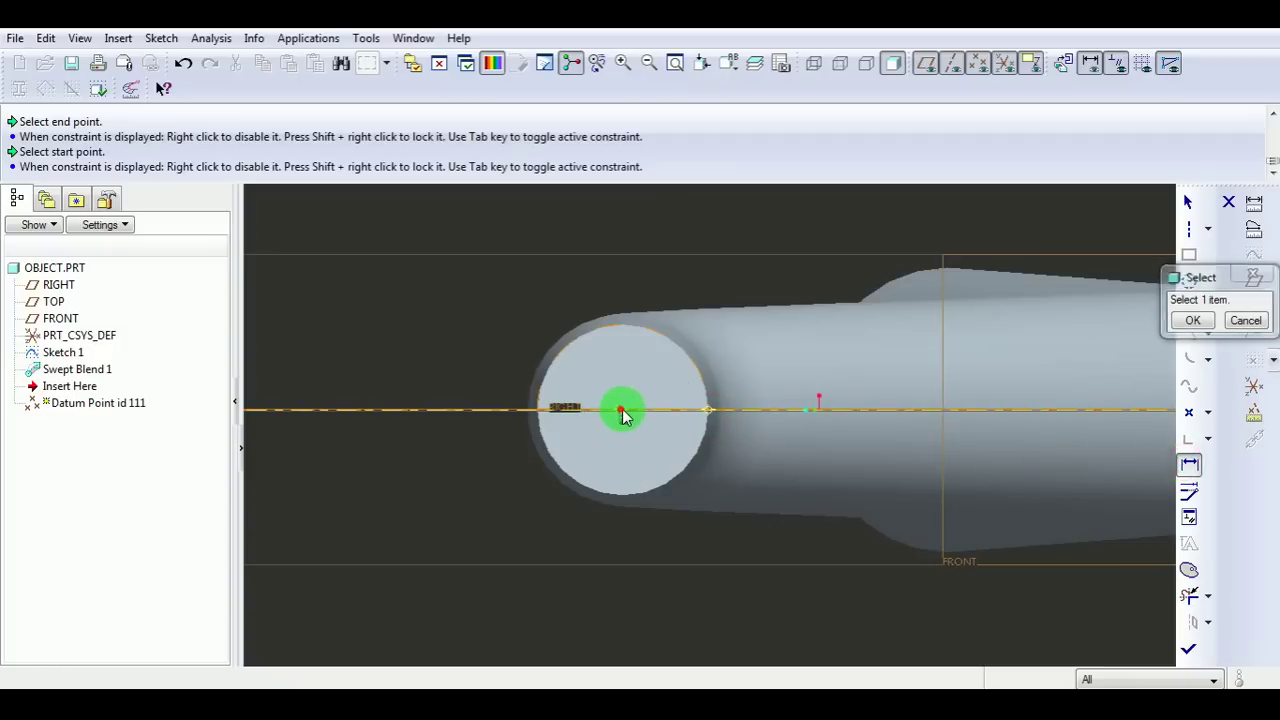
click(622, 411)
click(700, 414)
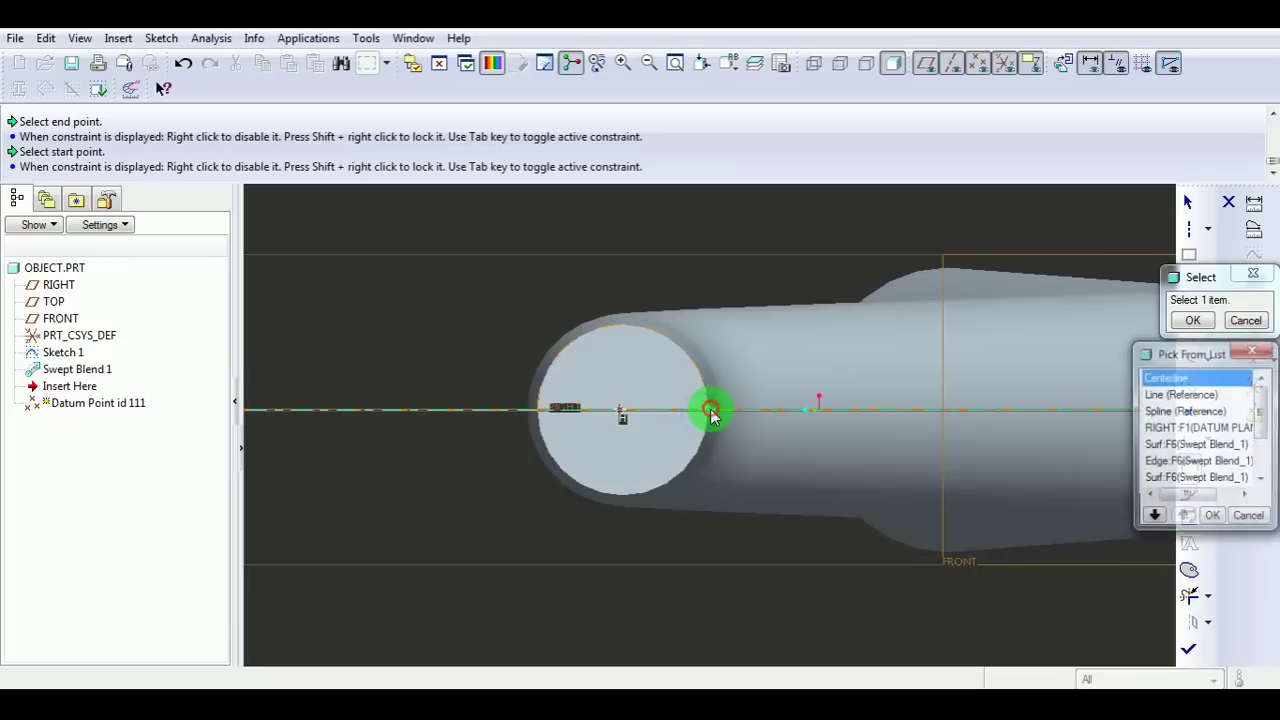
right_click(706, 423)
right_click(708, 430)
right_click(708, 426)
right_click(713, 427)
right_click(717, 428)
right_click(717, 428)
right_click(717, 428)
right_click(716, 427)
right_click(712, 420)
right_click(709, 415)
right_click(709, 416)
right_click(713, 428)
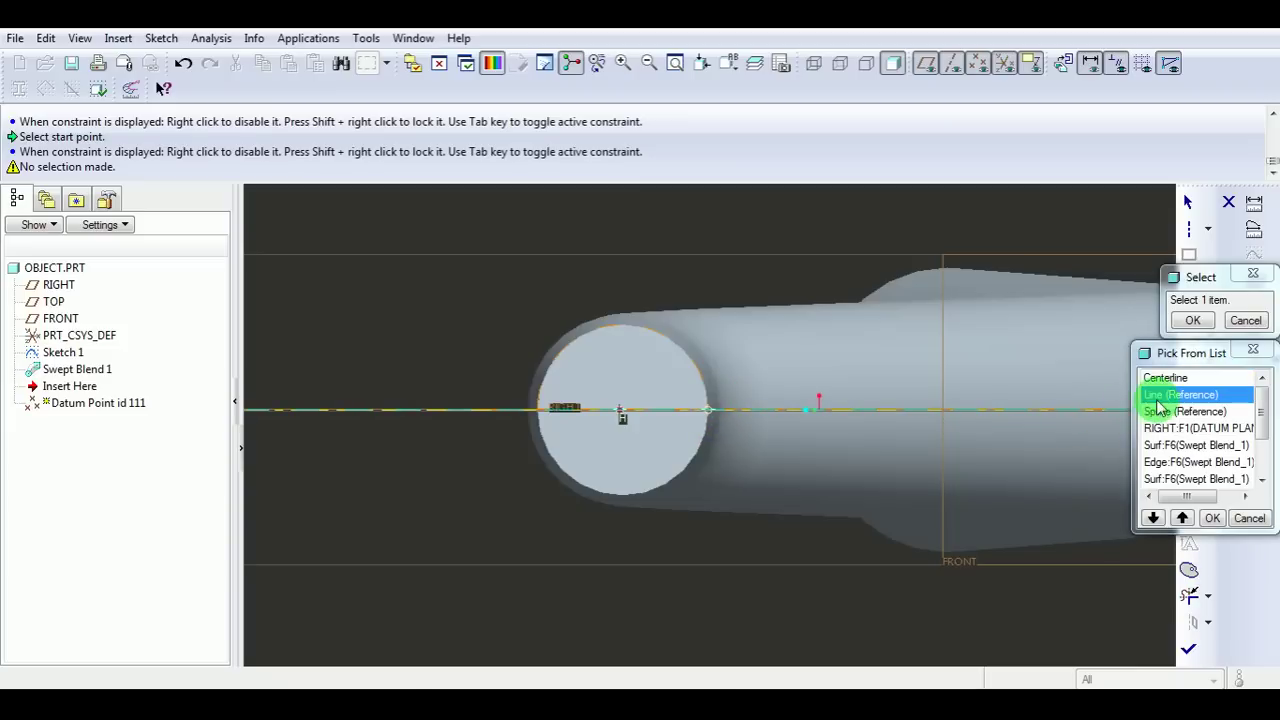
scroll(1195, 440, down, 2)
click(1185, 466)
middle_click(634, 429)
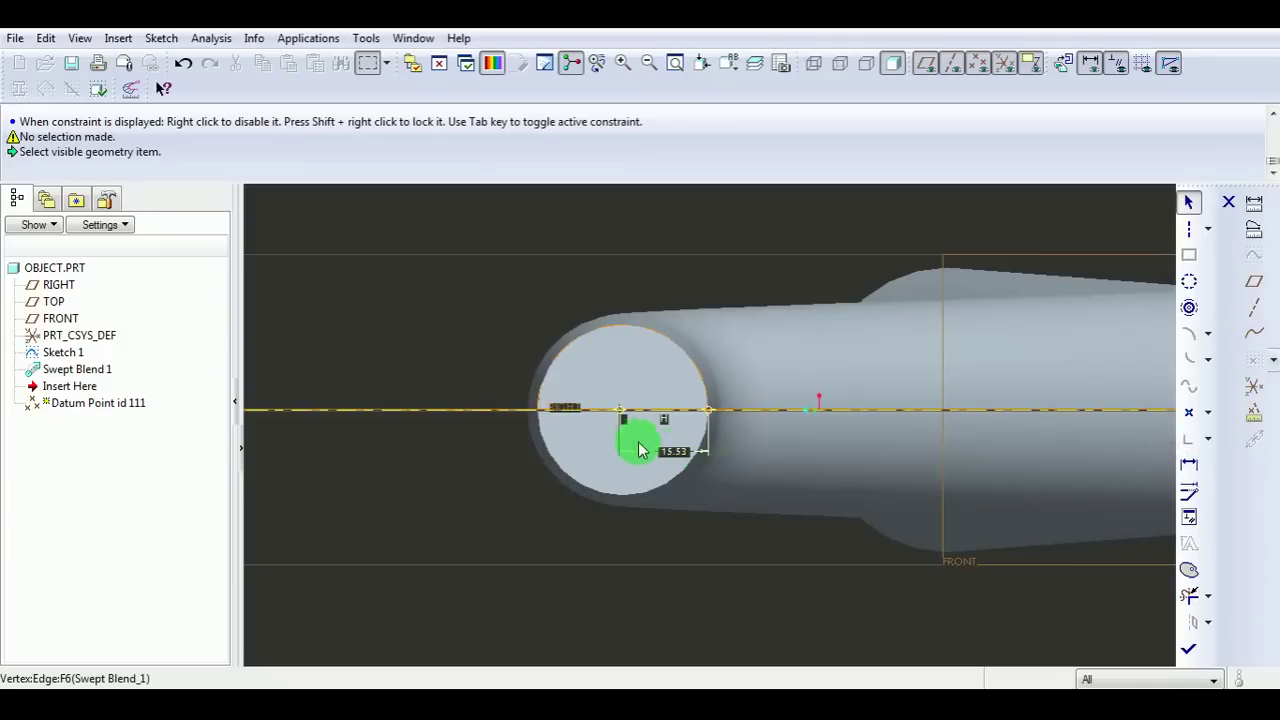
Set the distance between the sketch point and the end face's edge vertex to 15.2 mm.
click(673, 453)
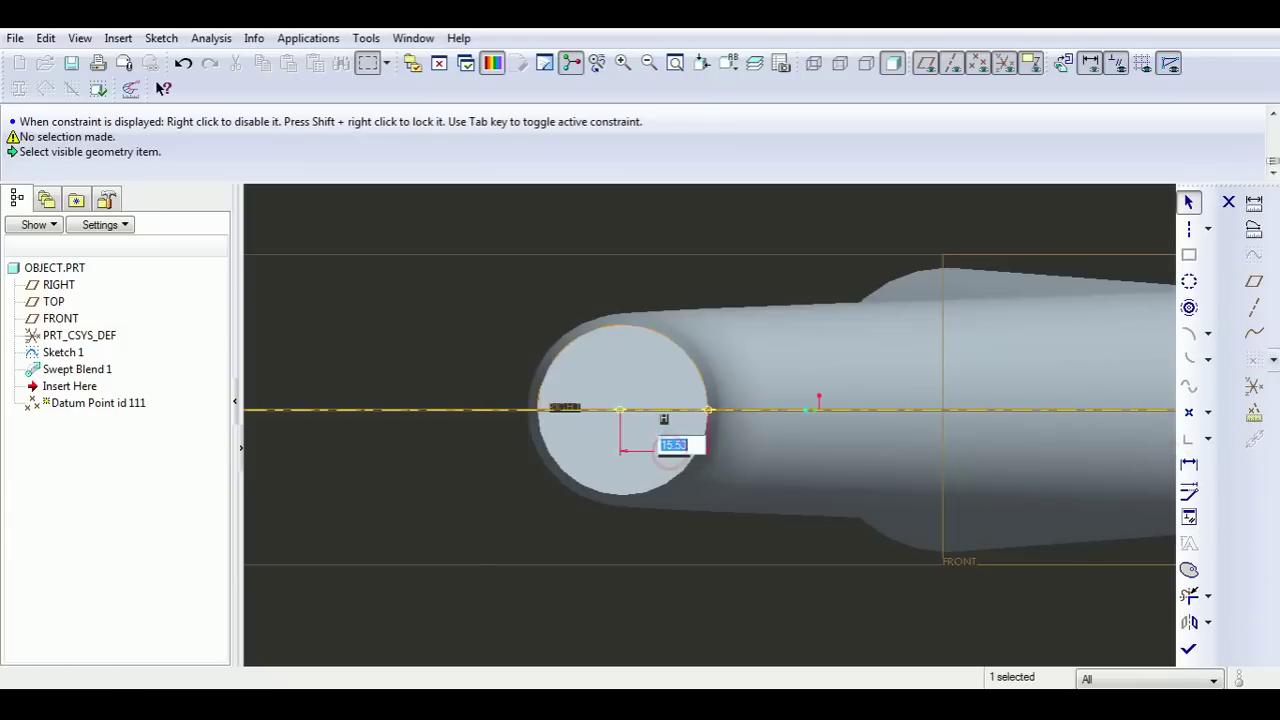
text(15.2)
middle_click(668, 451)
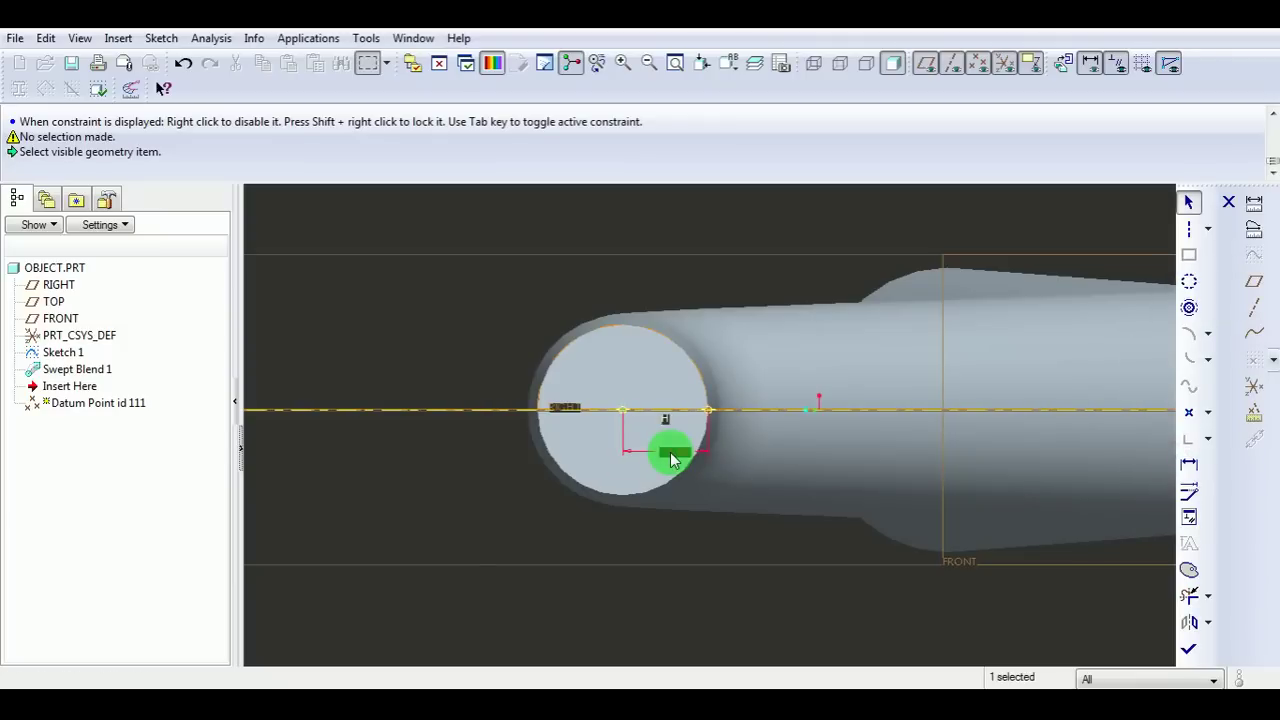
Finish the sketched datum point on the bar's narrow end face.
click(1188, 649)
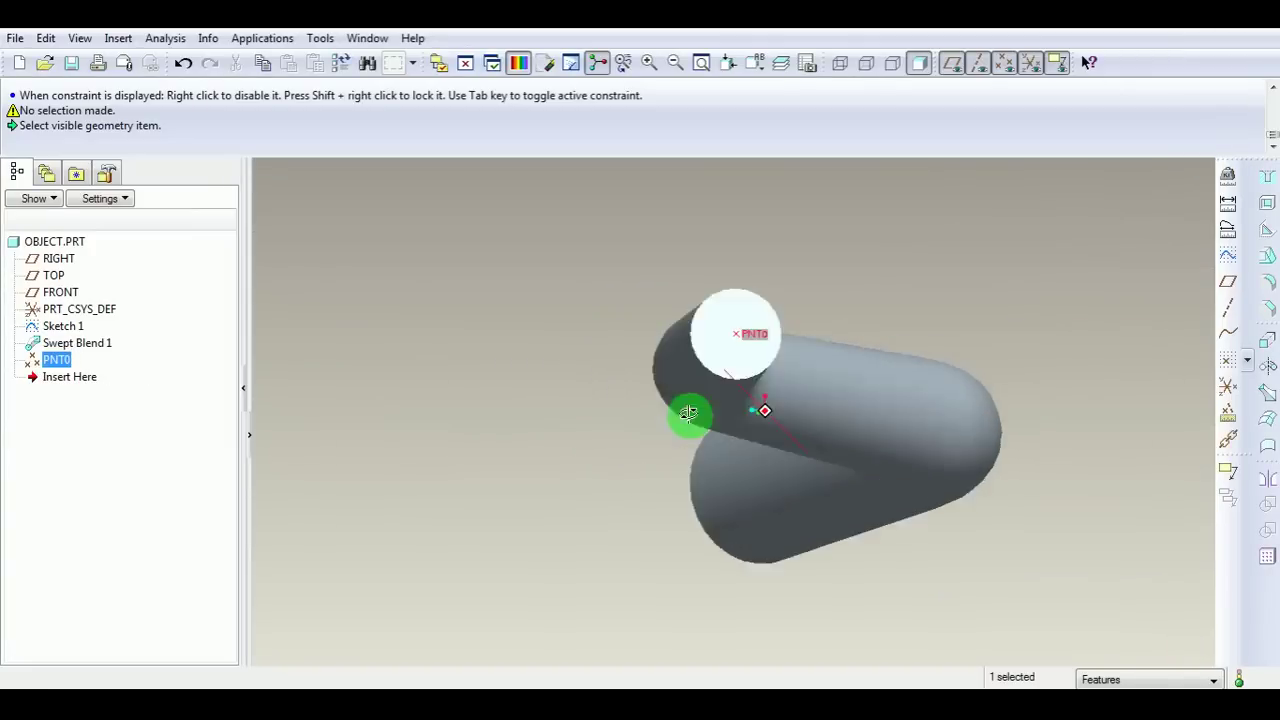
middle_drag(660, 428, 766, 405)
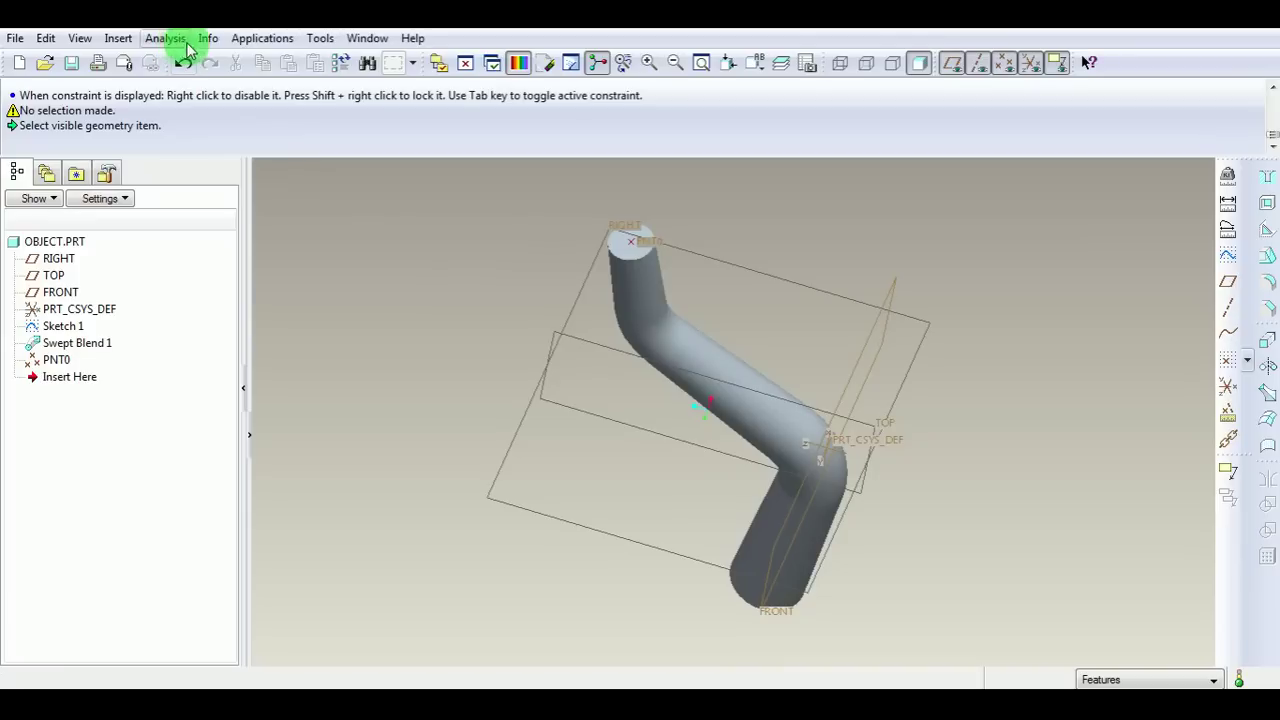
Take the part into Mechanica, keeping the mmNs units, with a Structure model type and Bonded default interface.
click(262, 40)
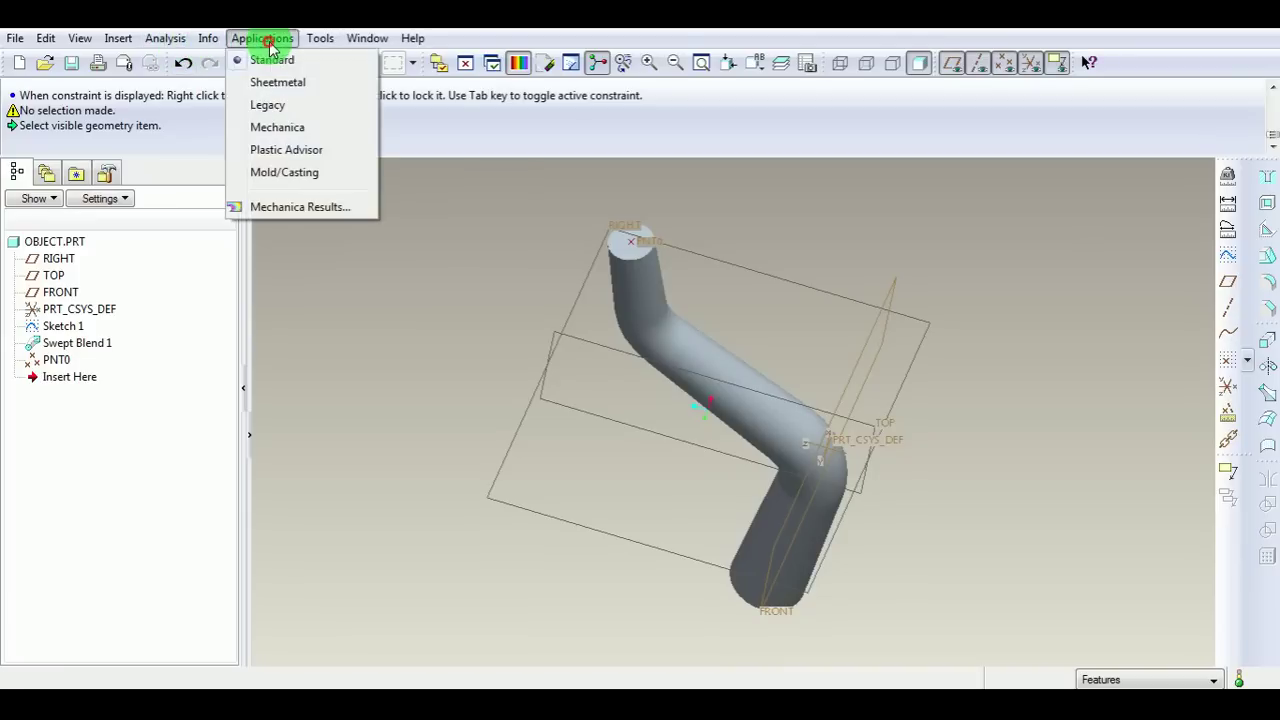
click(276, 128)
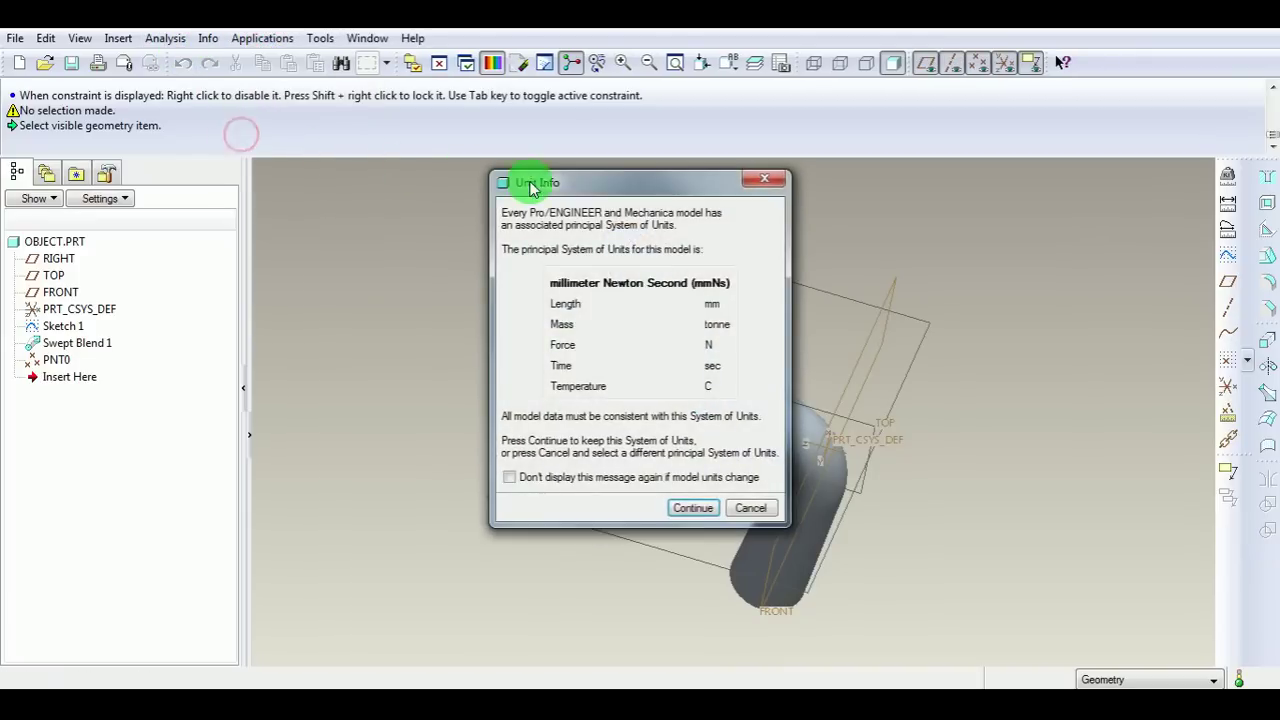
drag(532, 190, 340, 214)
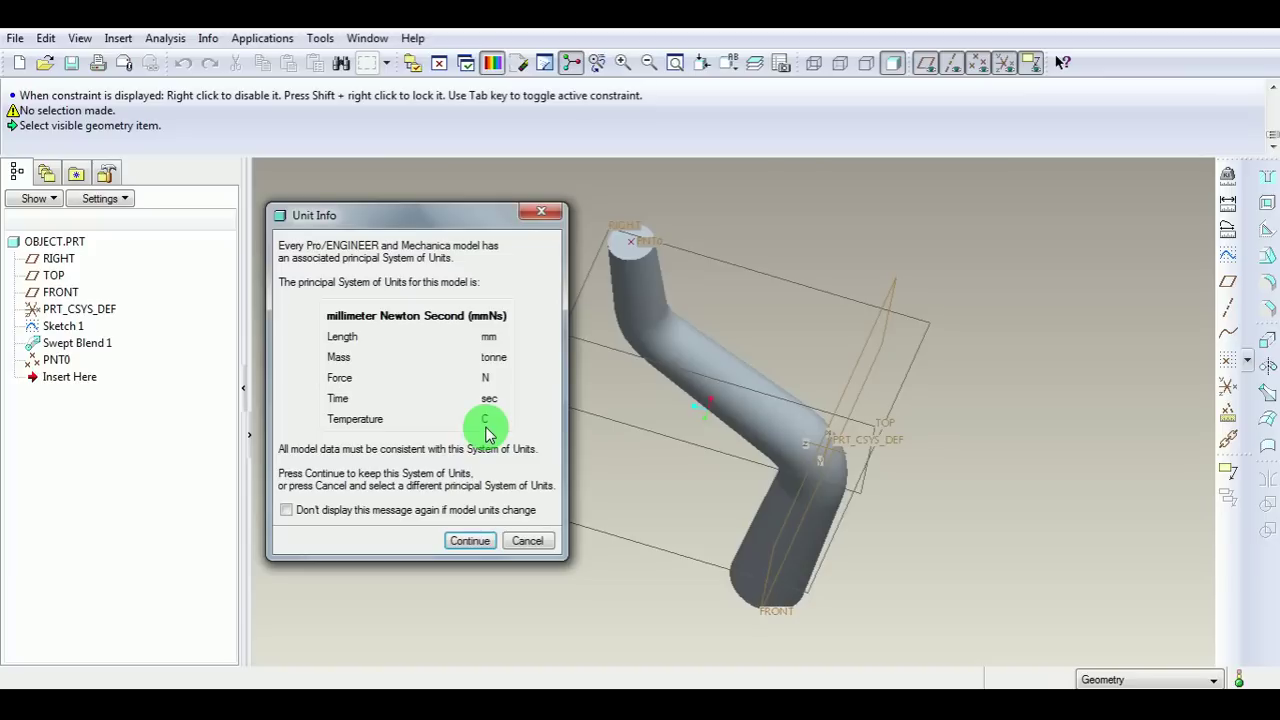
click(477, 540)
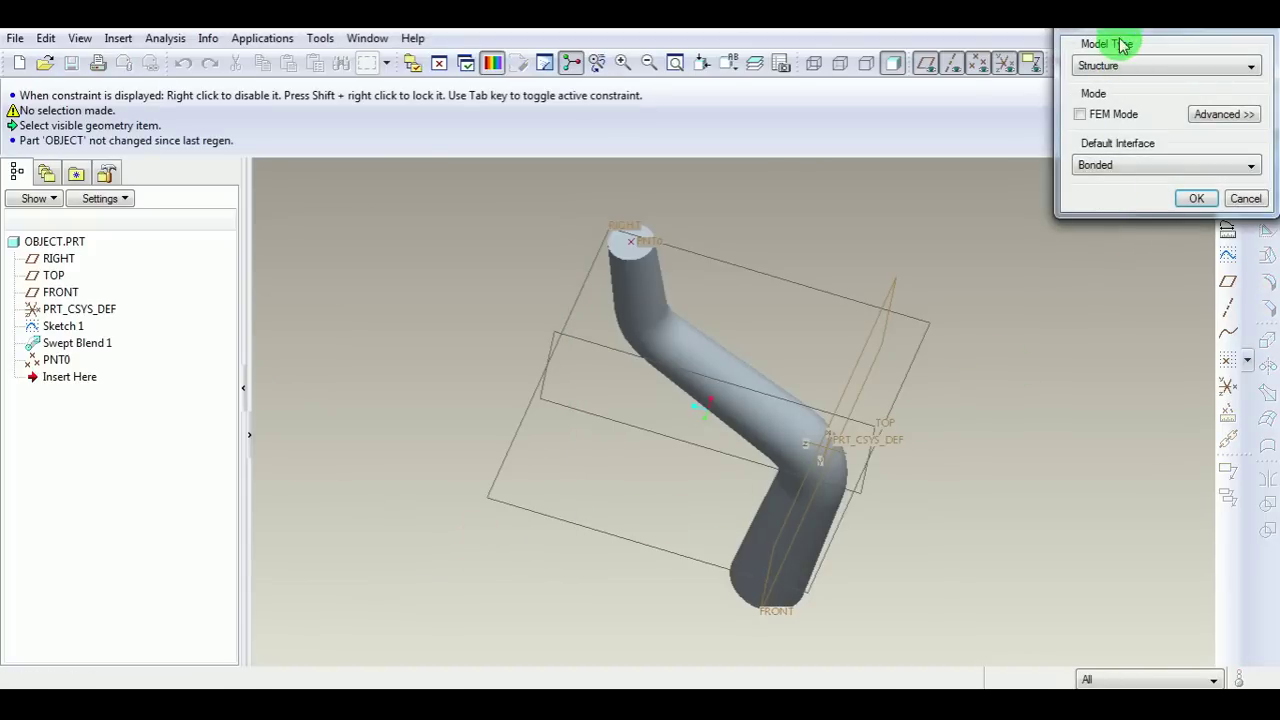
drag(1114, 40, 1042, 229)
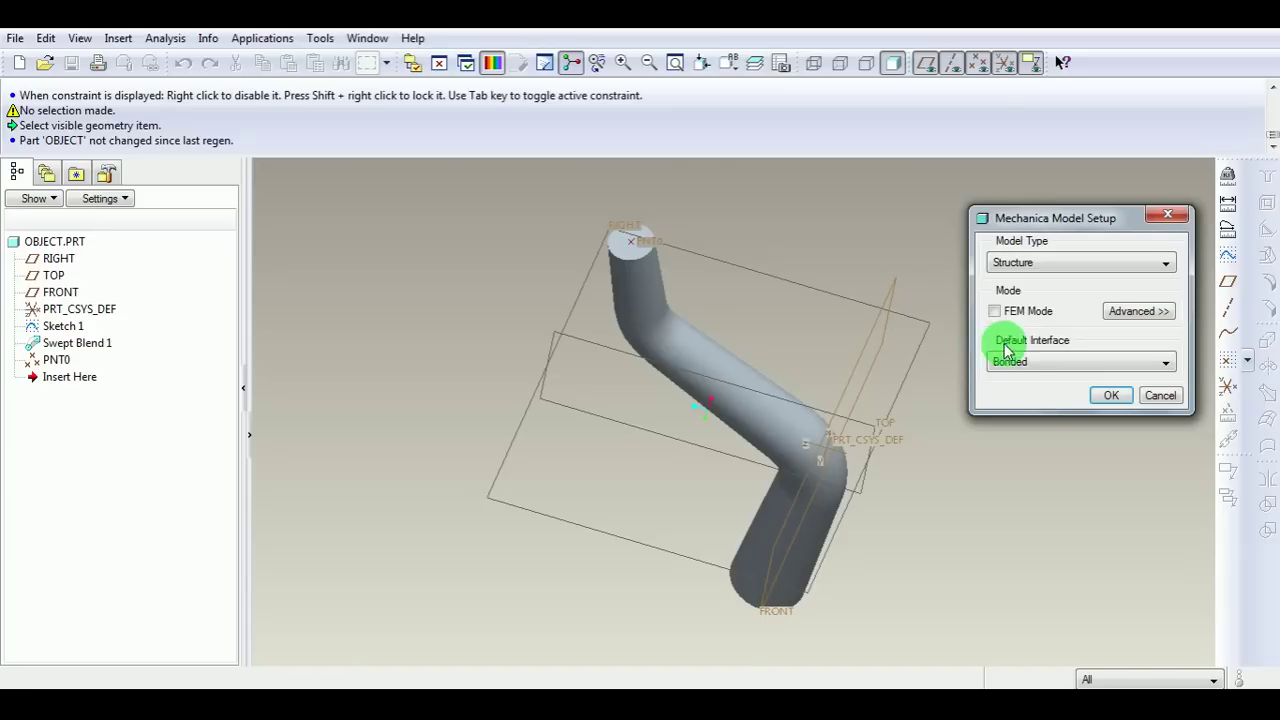
click(1111, 396)
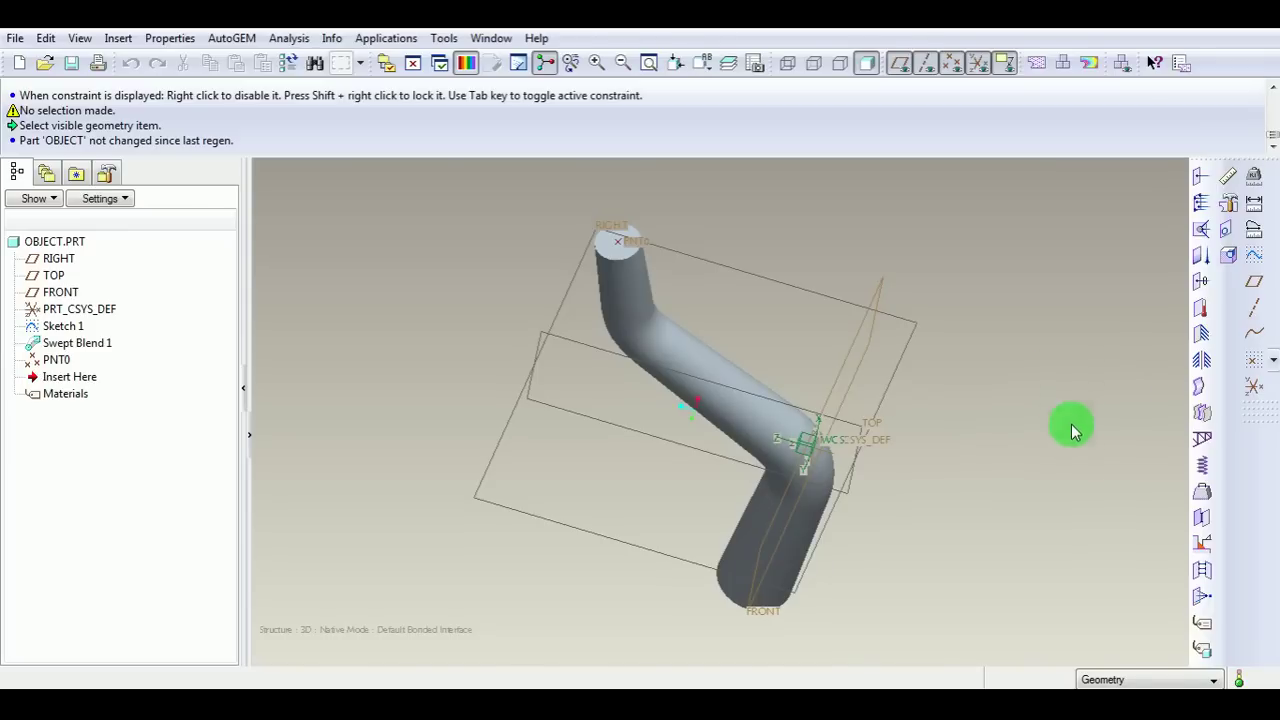
Add steel.mtl from the material library to the model's materials.
click(1203, 645)
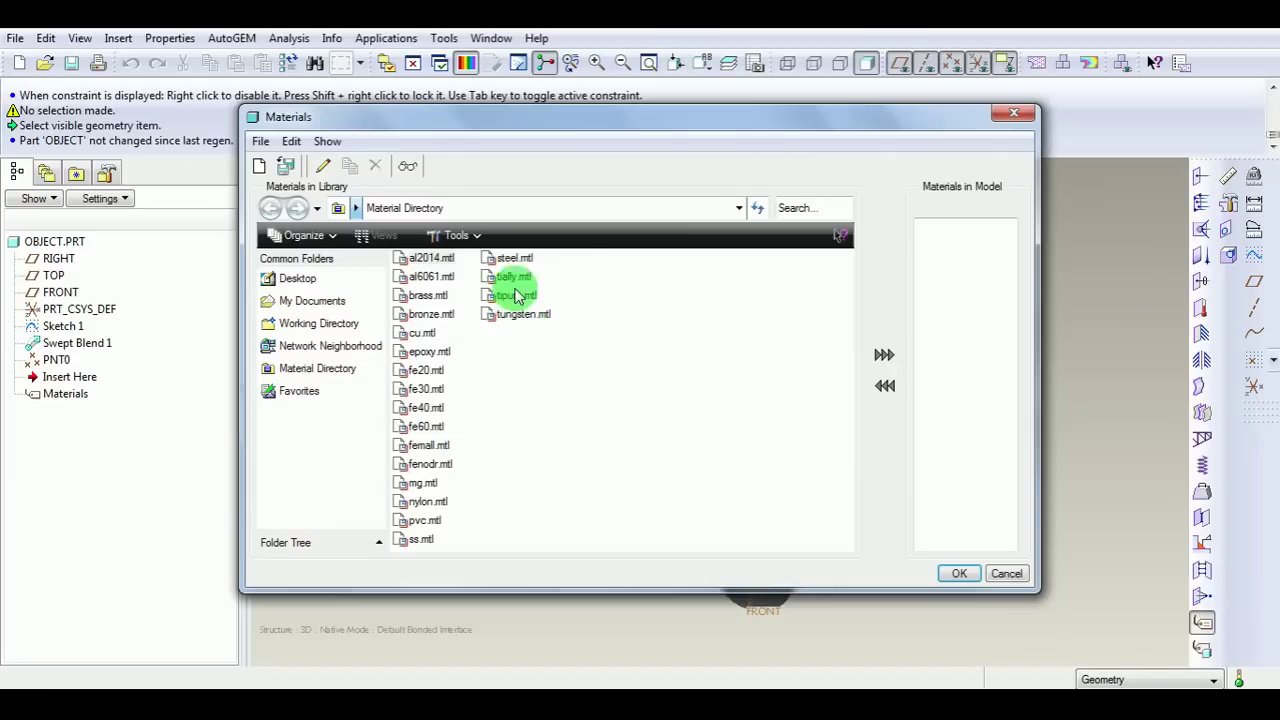
click(514, 258)
click(887, 356)
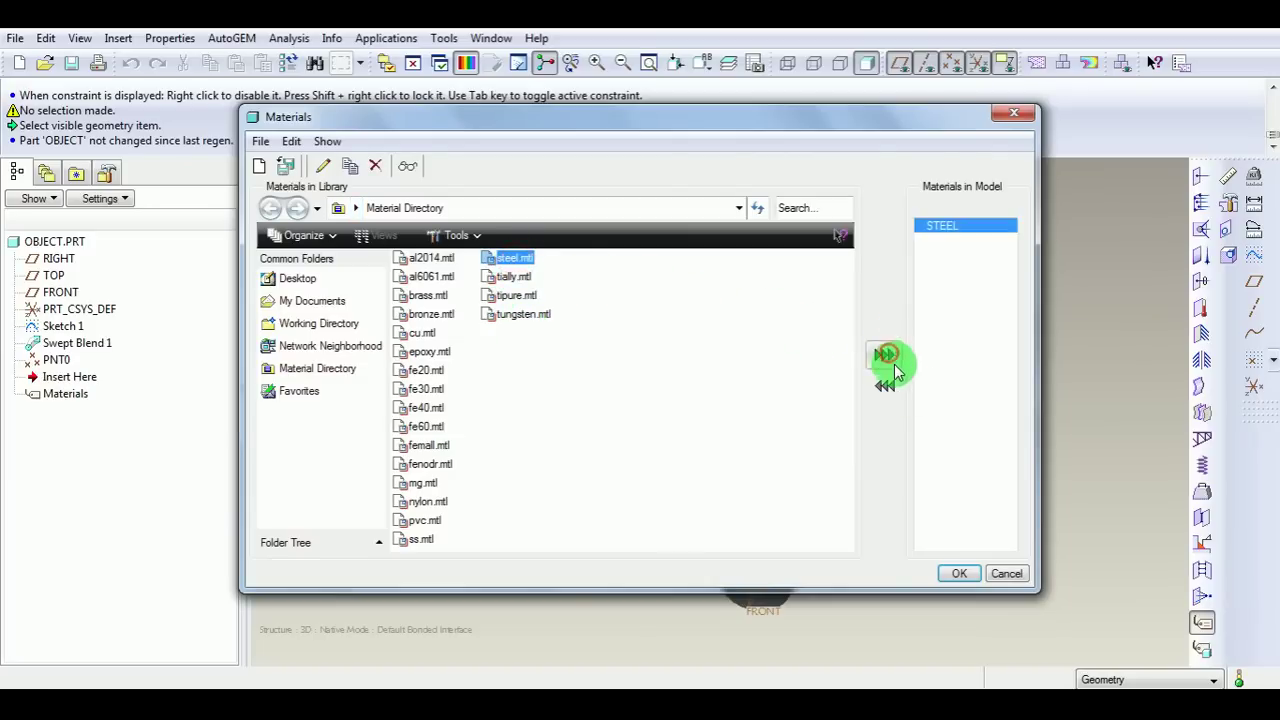
click(959, 573)
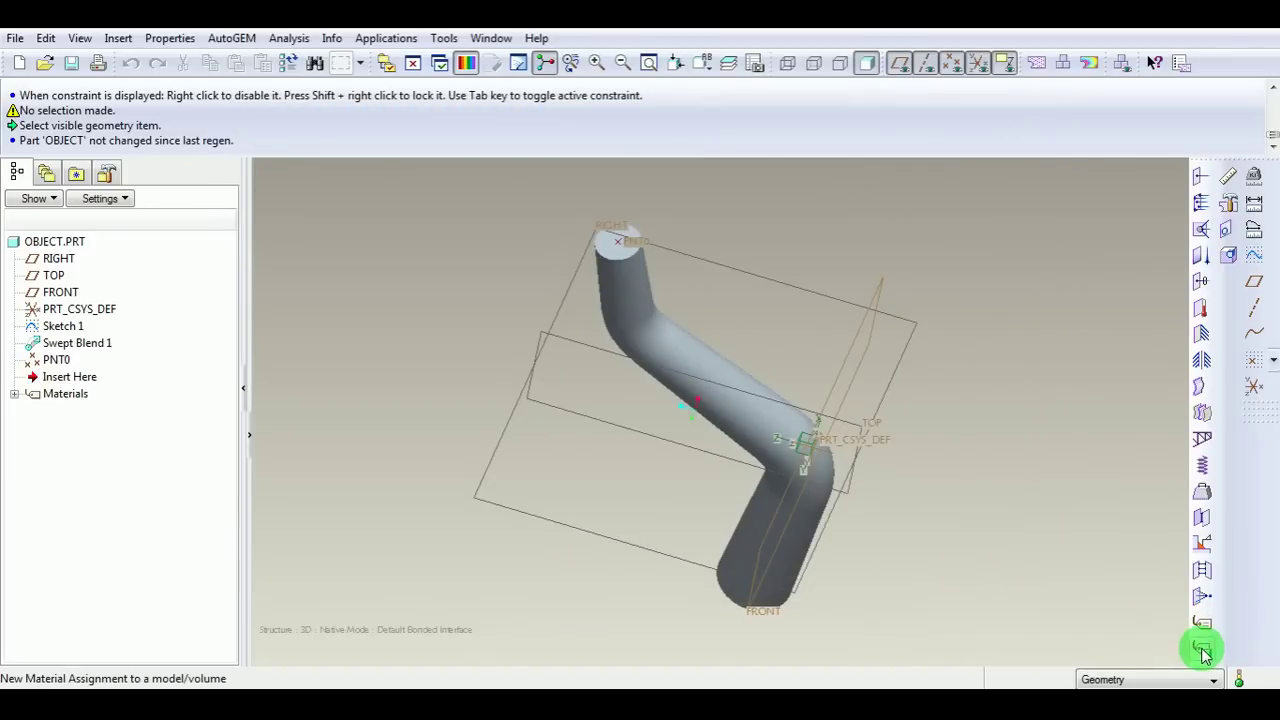
Assign the STEEL material to the OBJECT part with no material orientation.
click(1202, 648)
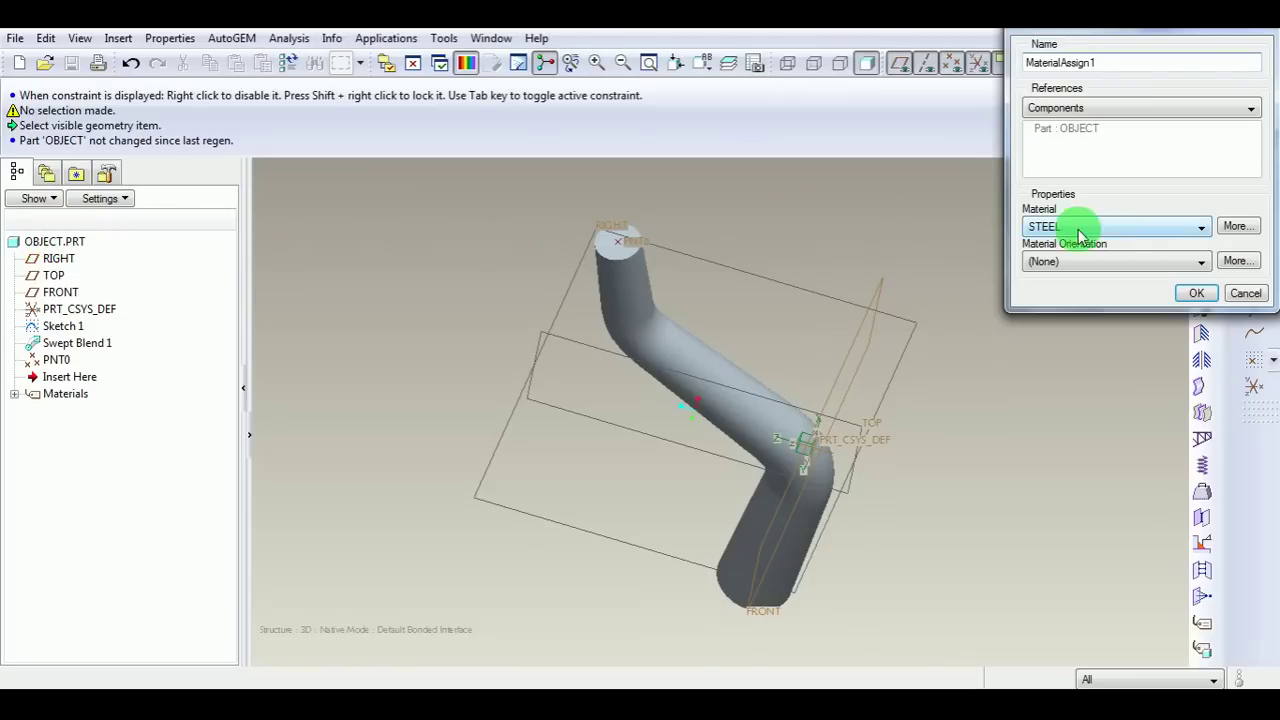
click(1196, 293)
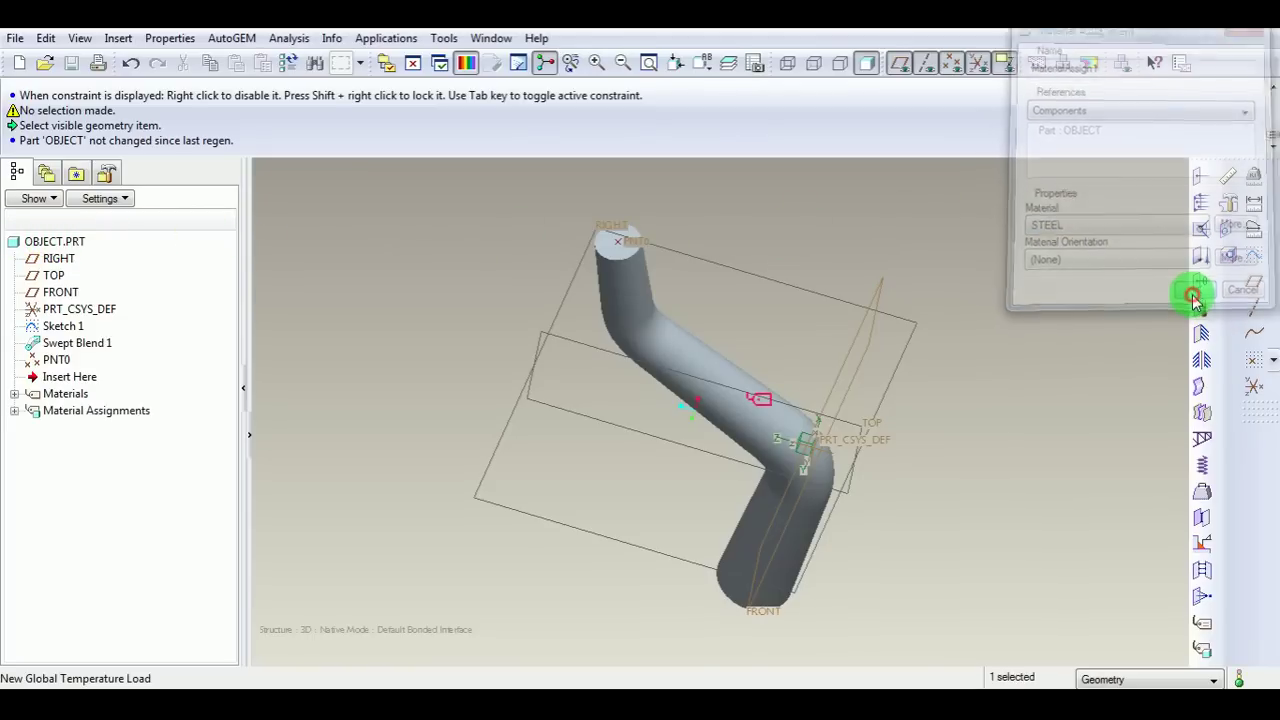
click(1082, 319)
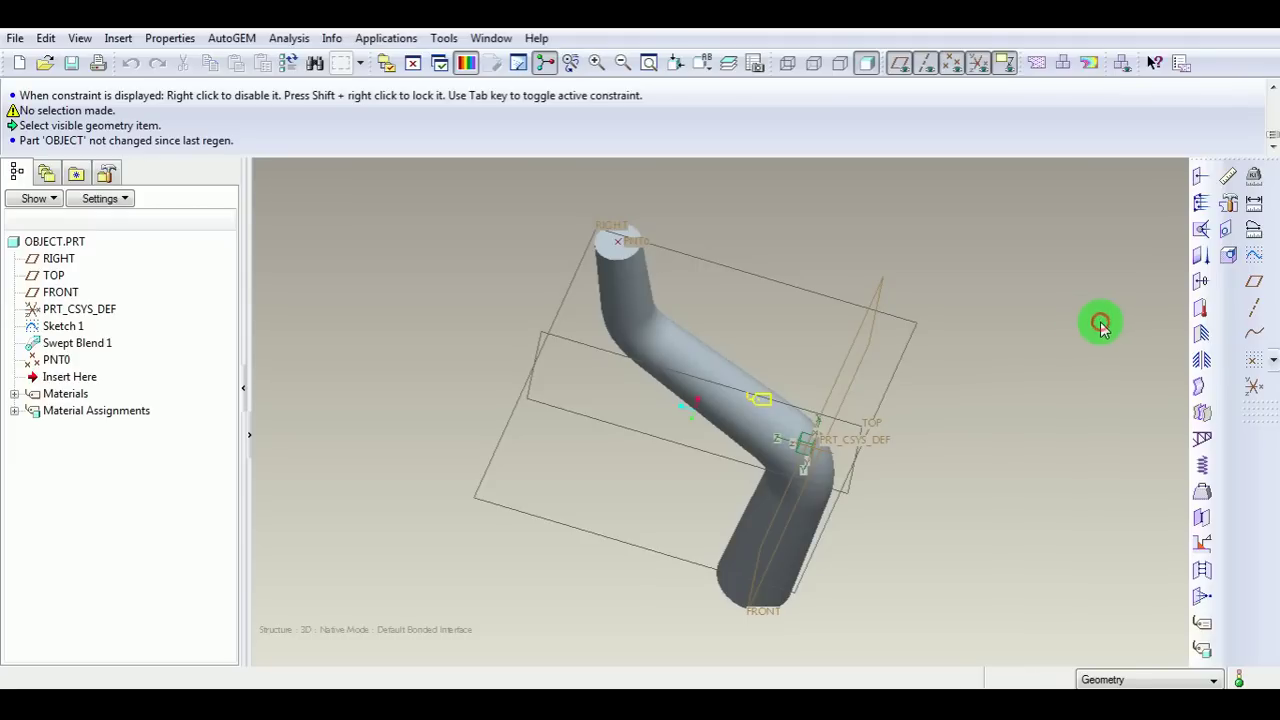
Create a Maximum Element Size mesh control on the whole part component with an element size of 7 mm.
click(1228, 208)
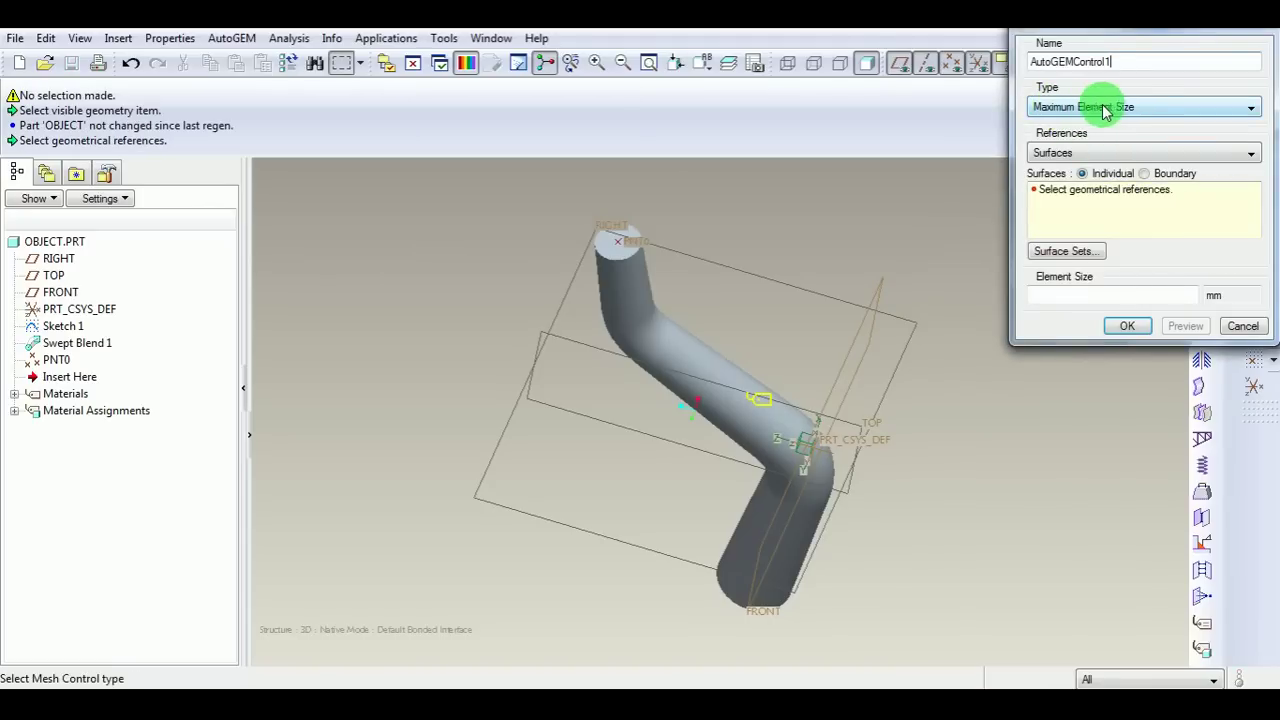
click(1055, 155)
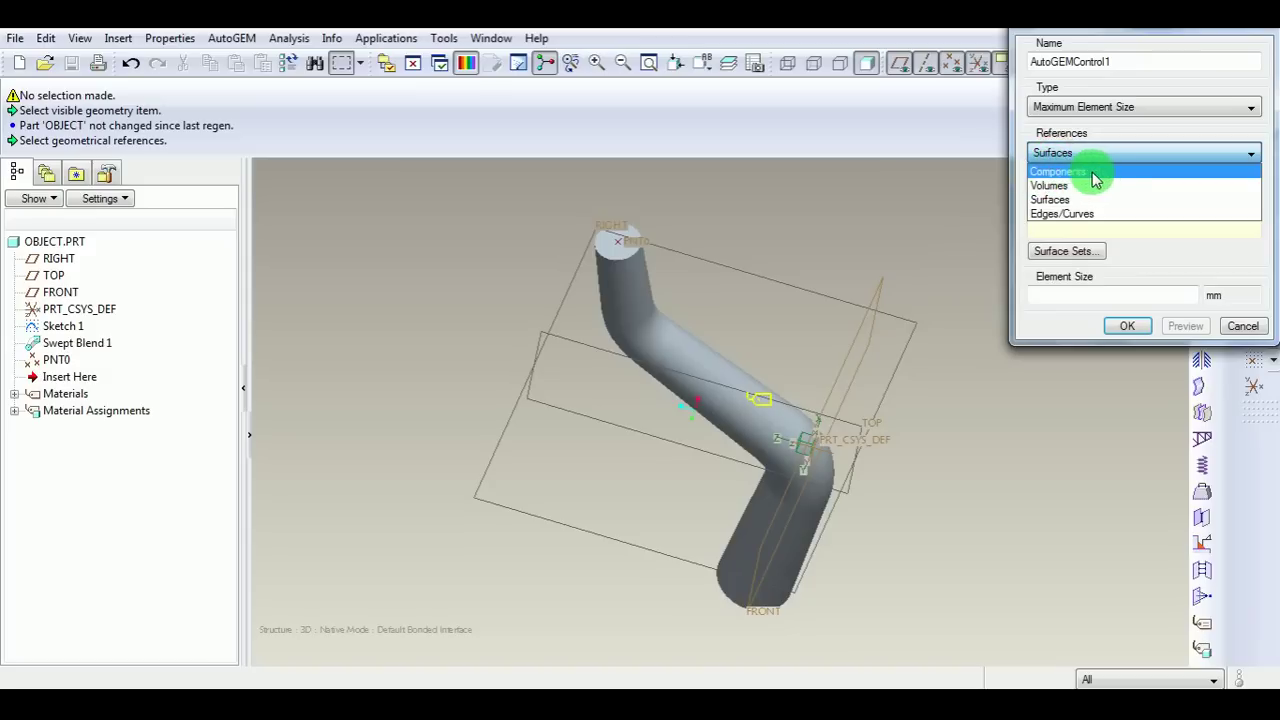
click(1092, 176)
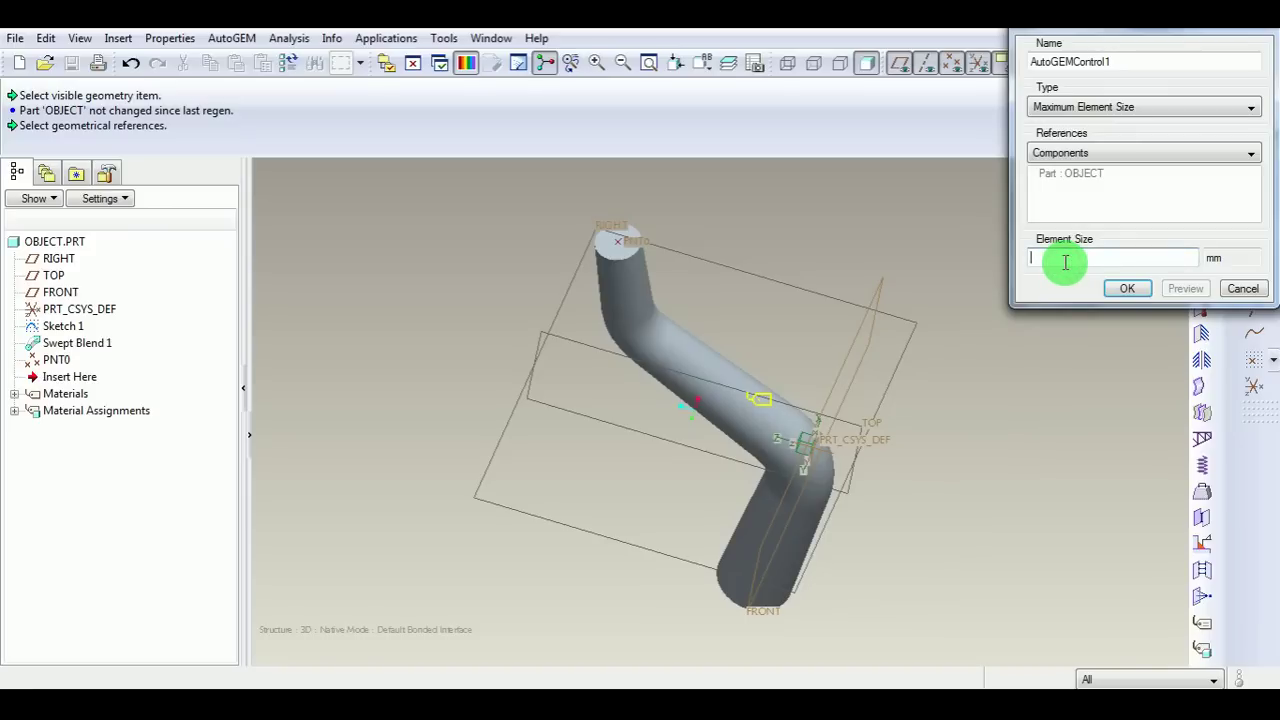
text(7)
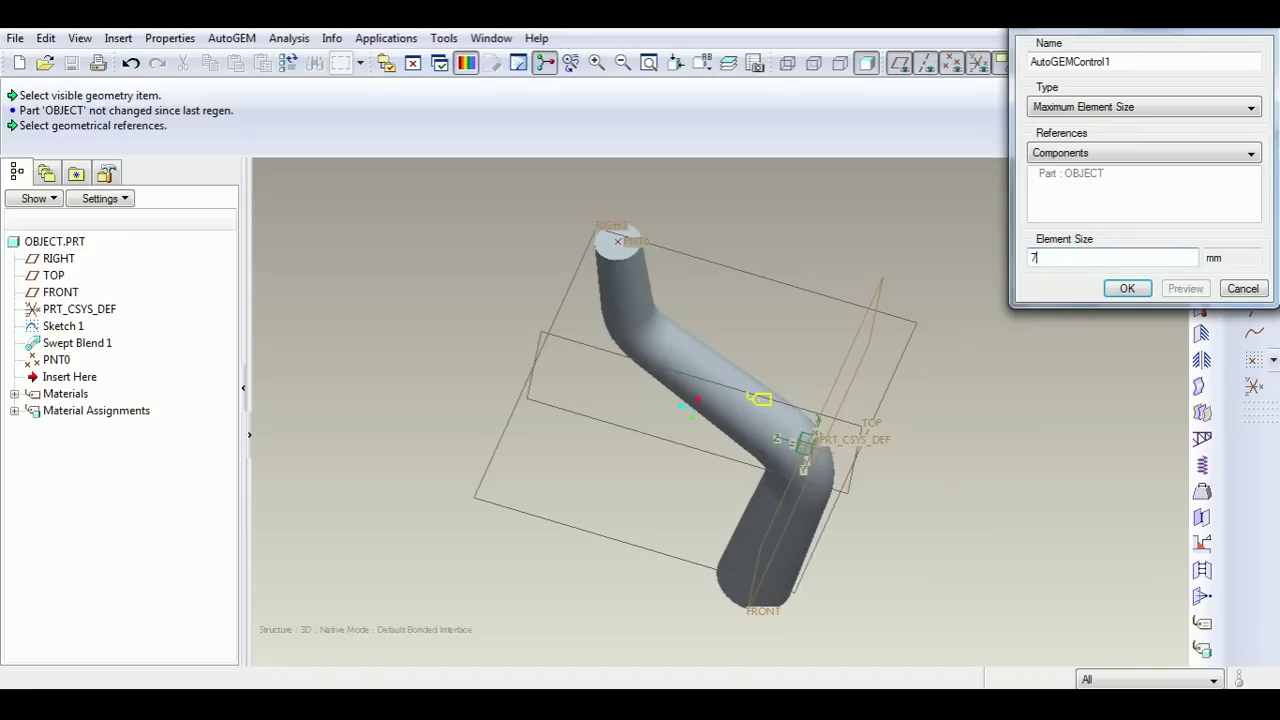
click(1120, 288)
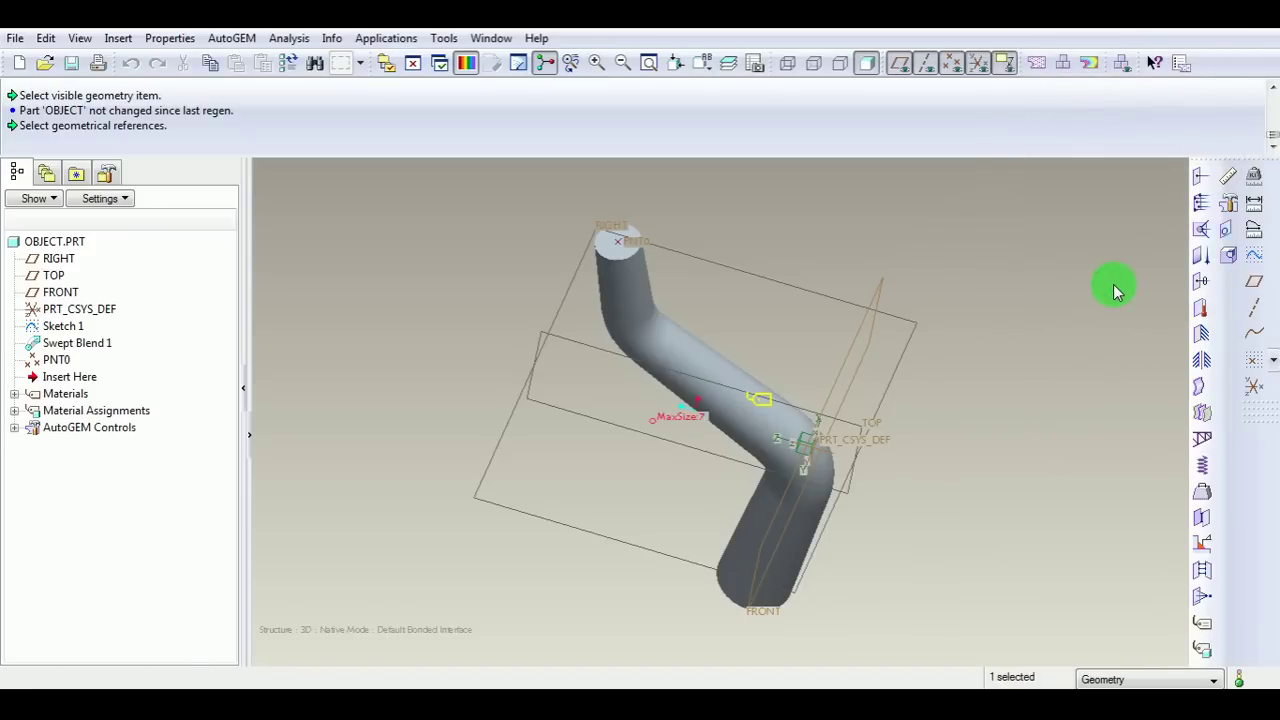
click(1114, 285)
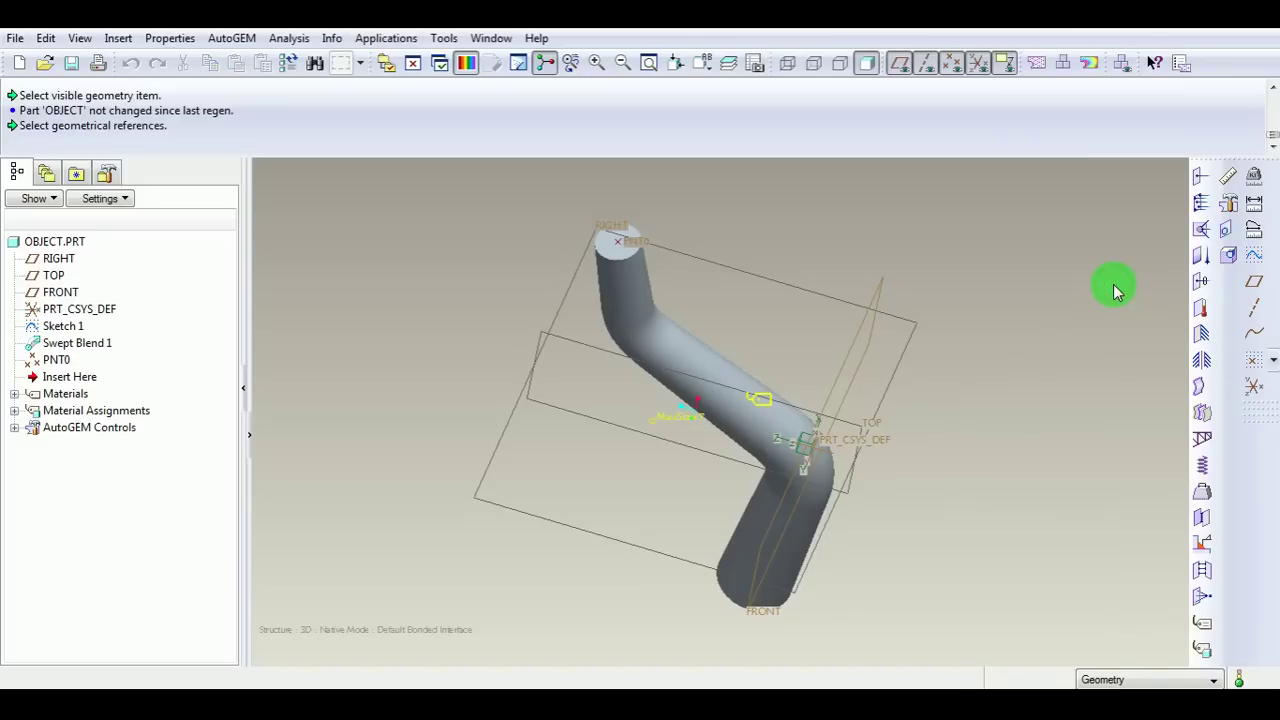
Generate the AutoGEM mesh for All with Properties and inspect the elements and mesh summary.
click(1036, 64)
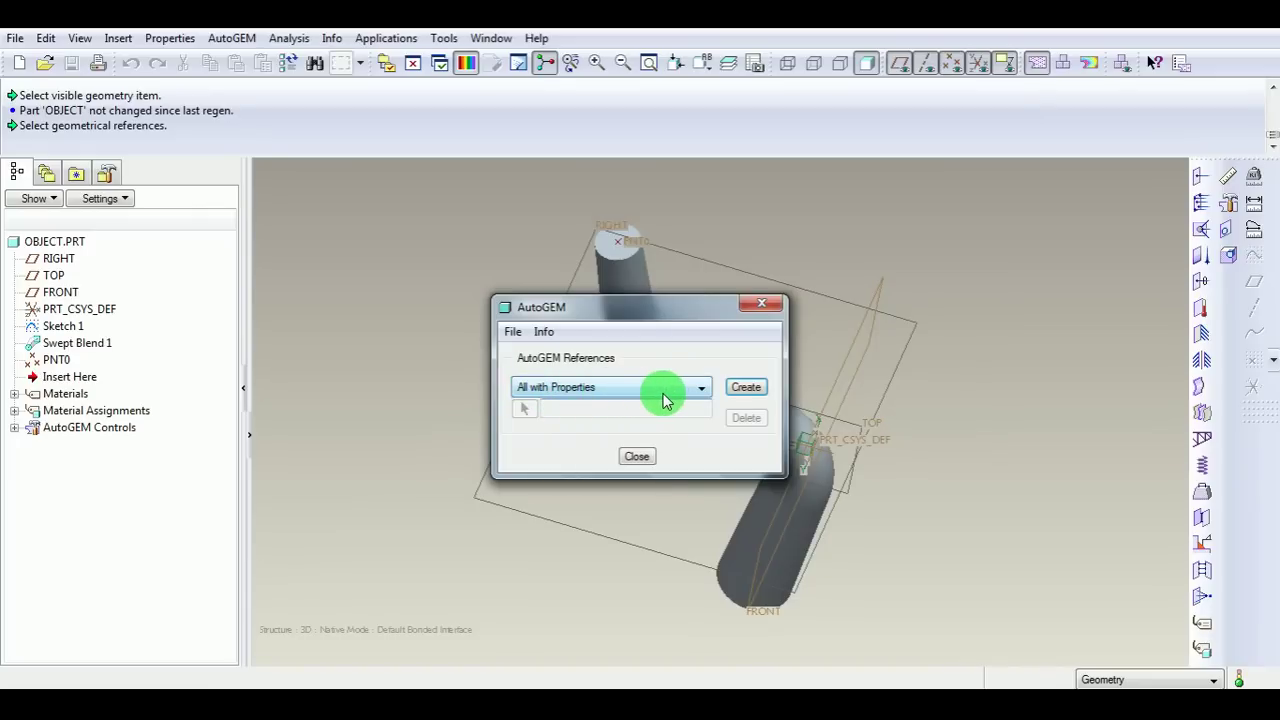
click(745, 386)
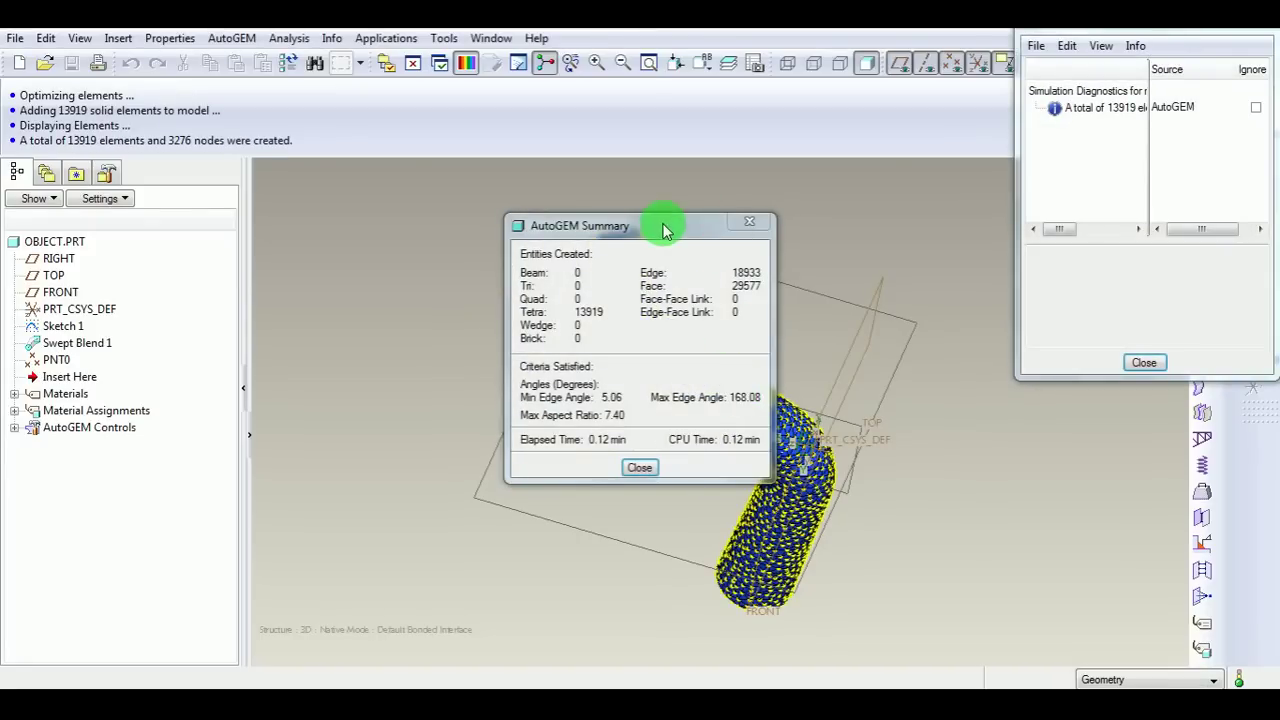
drag(666, 225, 413, 281)
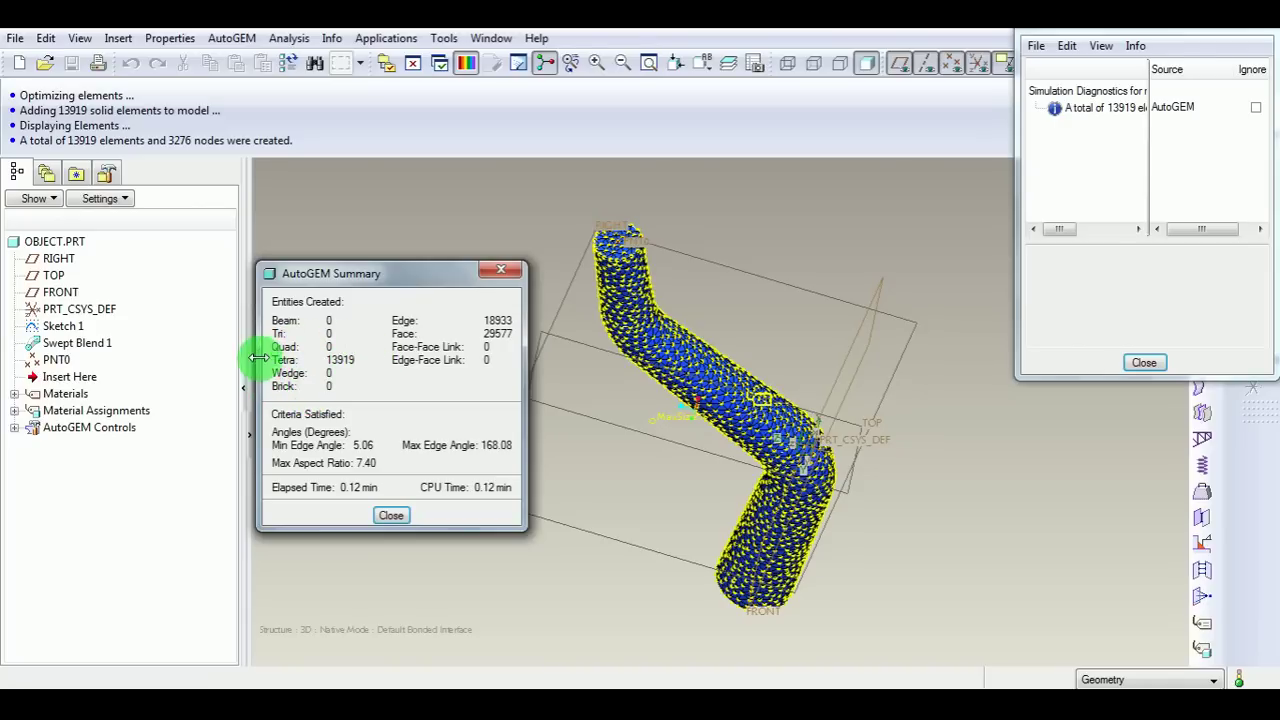
scroll(734, 374, down, 10)
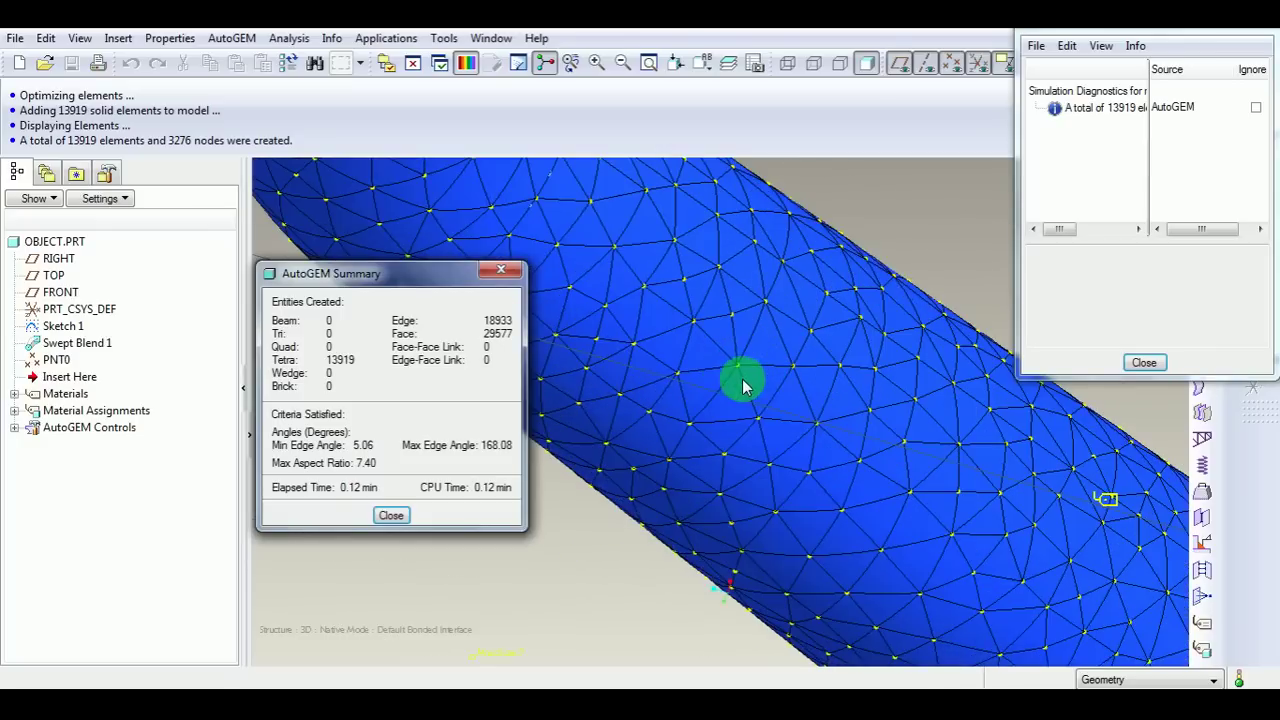
scroll(697, 385, up, 10)
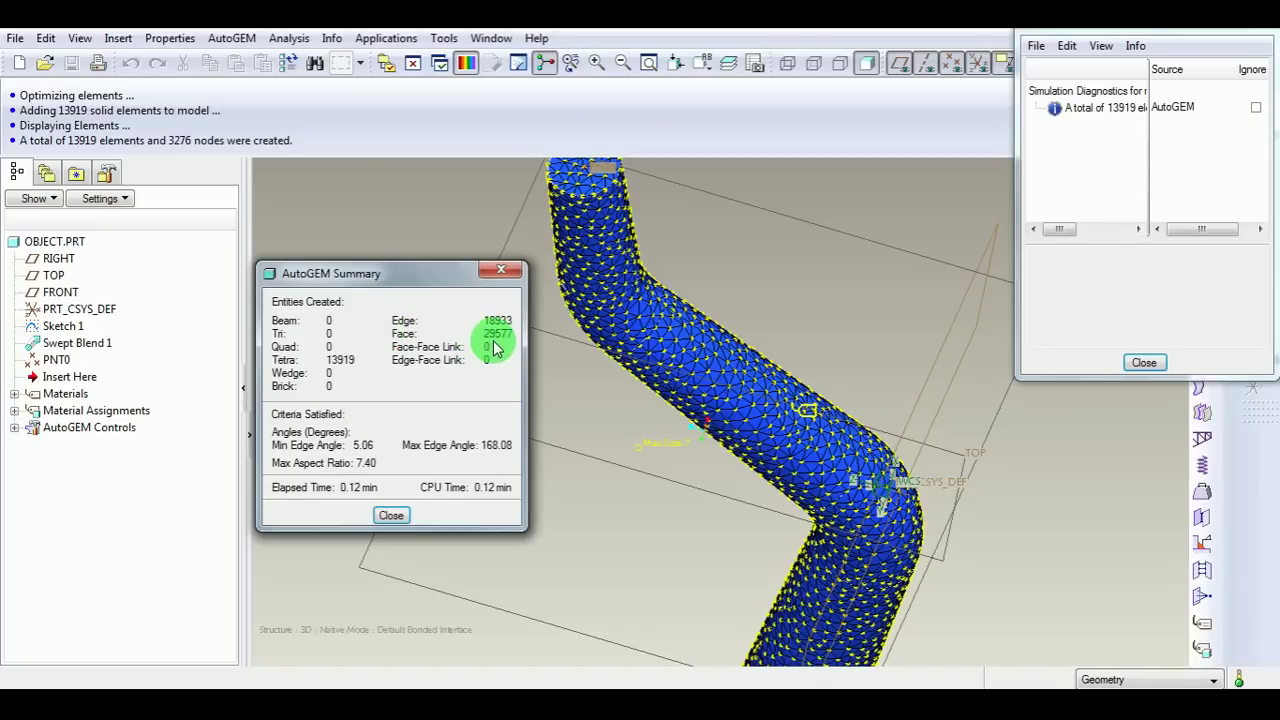
click(391, 515)
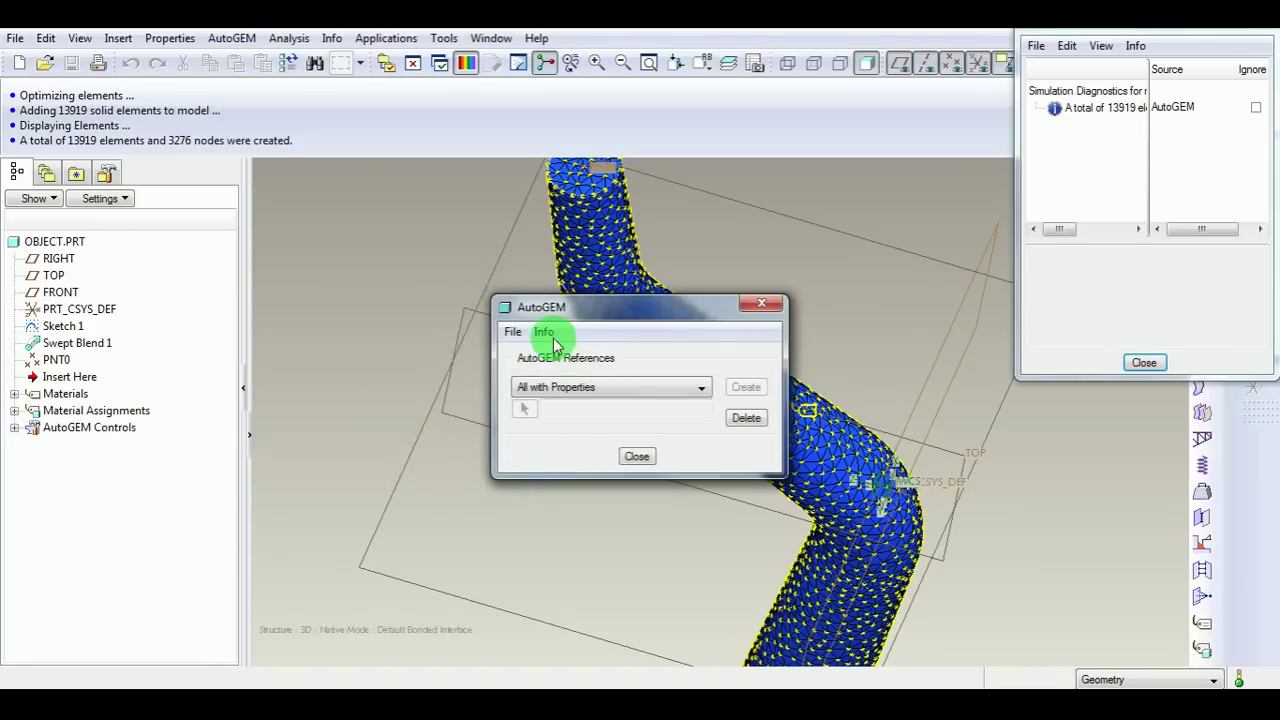
Save the generated mesh and close the AutoGEM and diagnostics windows.
click(514, 332)
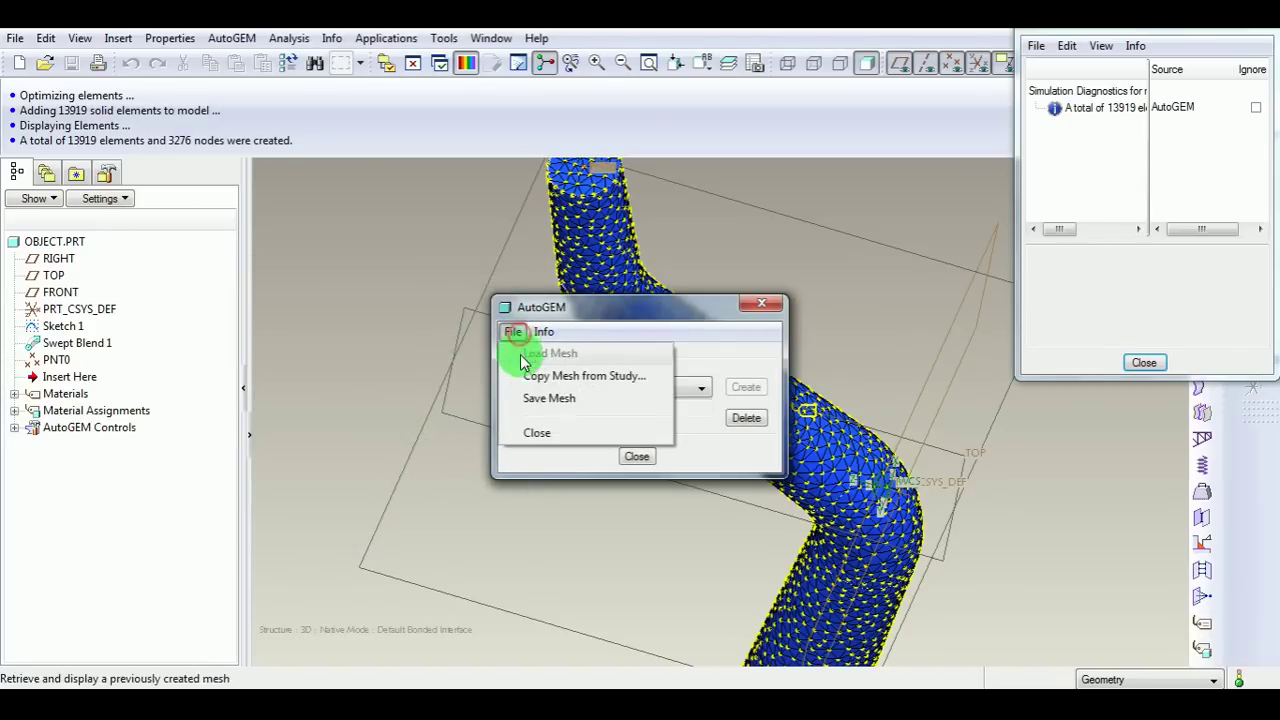
click(553, 400)
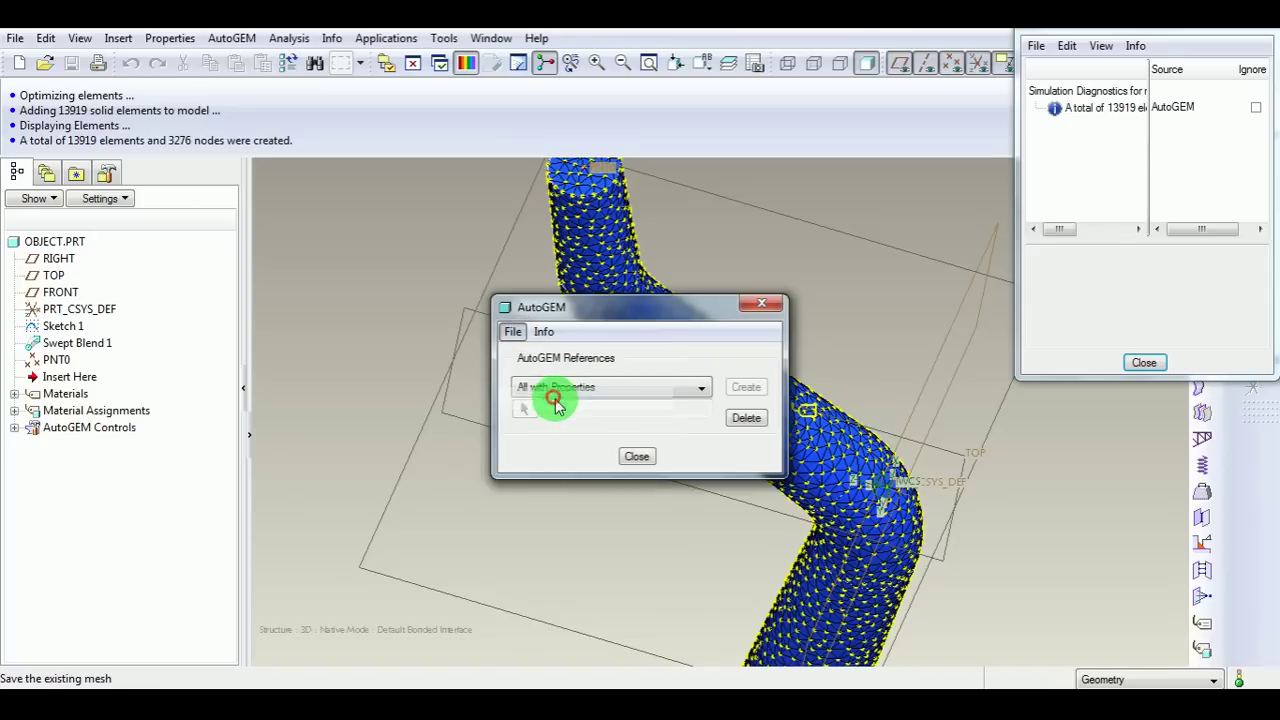
click(636, 457)
click(1144, 362)
mouse_move(734, 363)
middle_down()
mouse_move(737, 400)
mouse_move(716, 373)
mouse_move(749, 351)
mouse_move(763, 363)
mouse_move(726, 374)
middle_up()
click(900, 411)
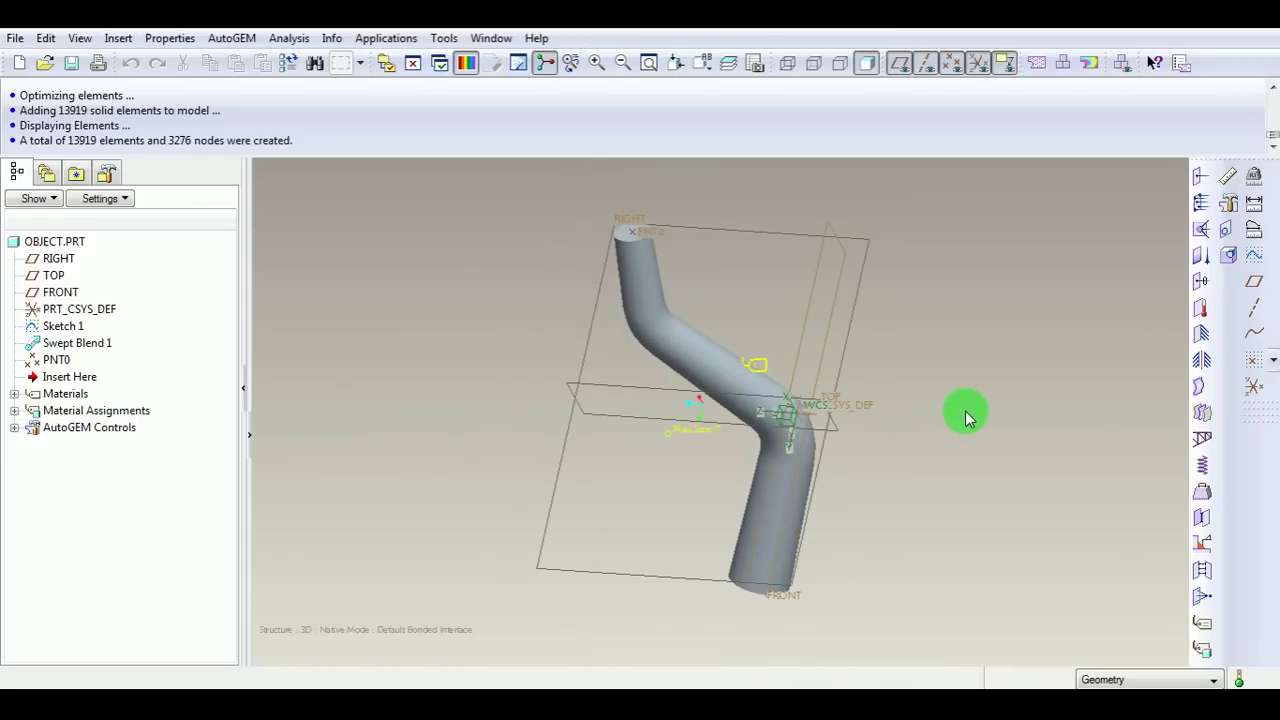
Apply a displacement constraint to the wide end face, fixing all X, Y and Z translations and rotations.
click(1203, 336)
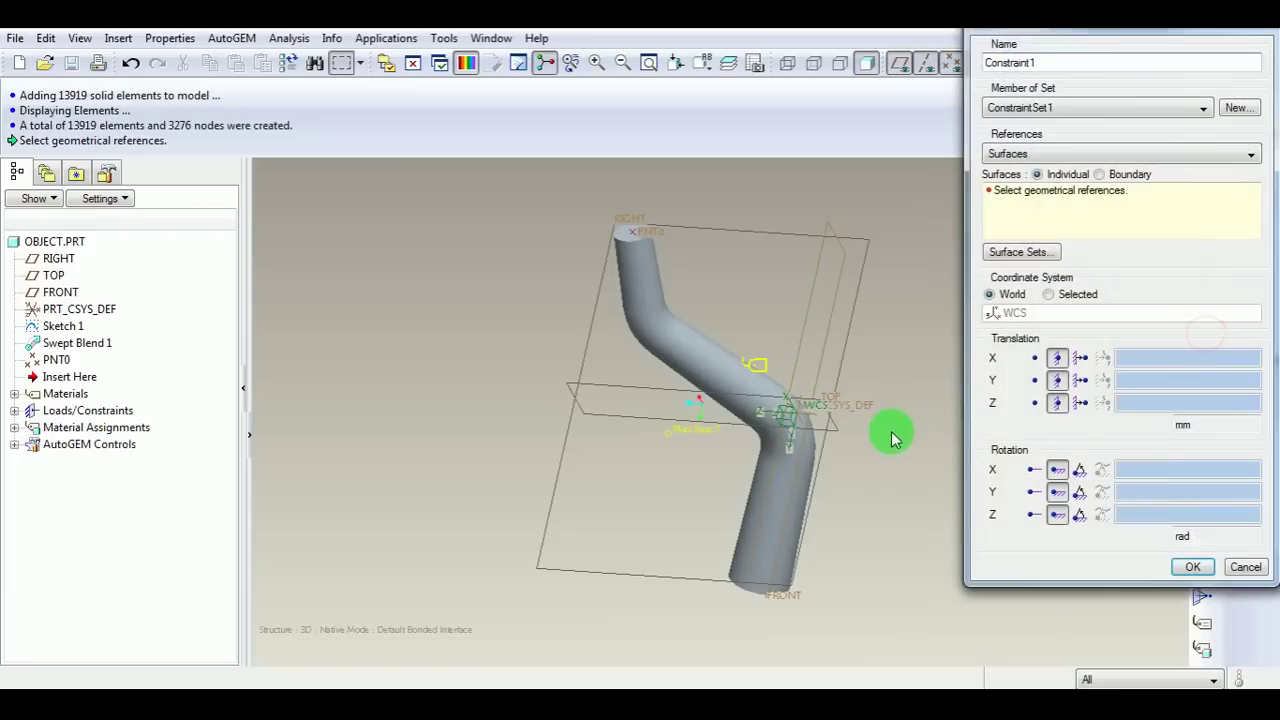
middle_drag(880, 434, 790, 618)
scroll(785, 612, down, 5)
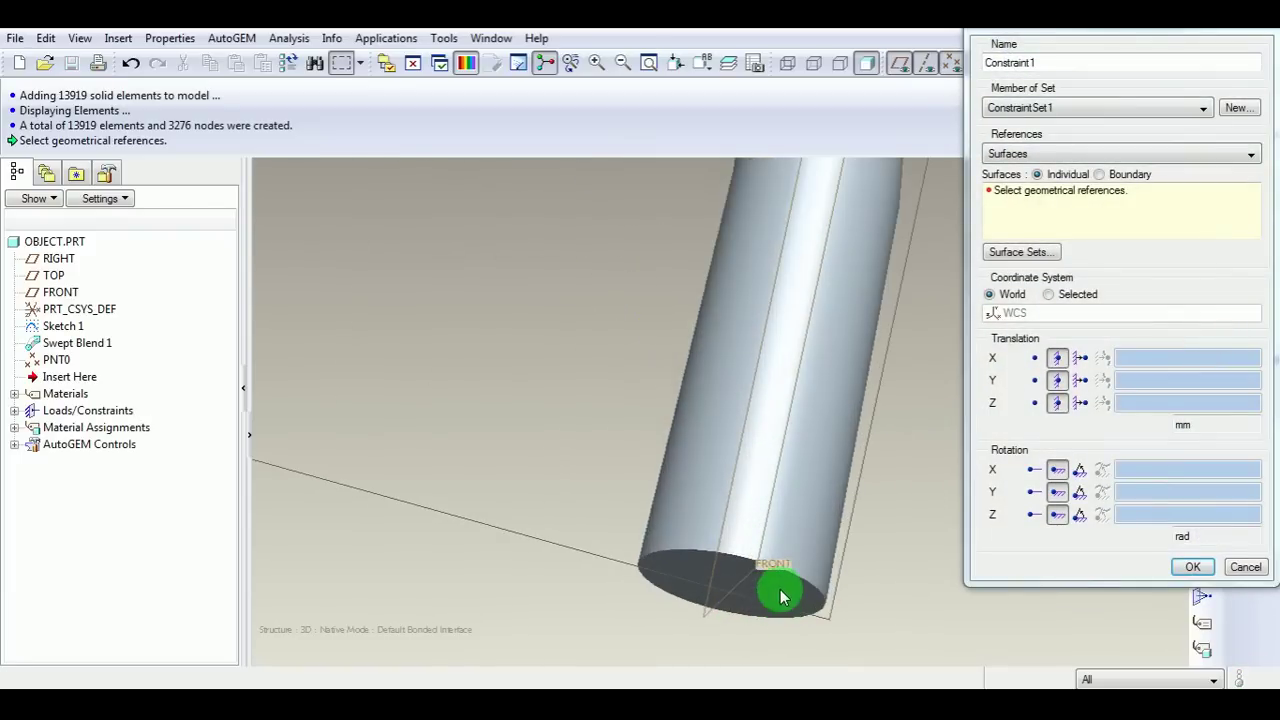
click(777, 591)
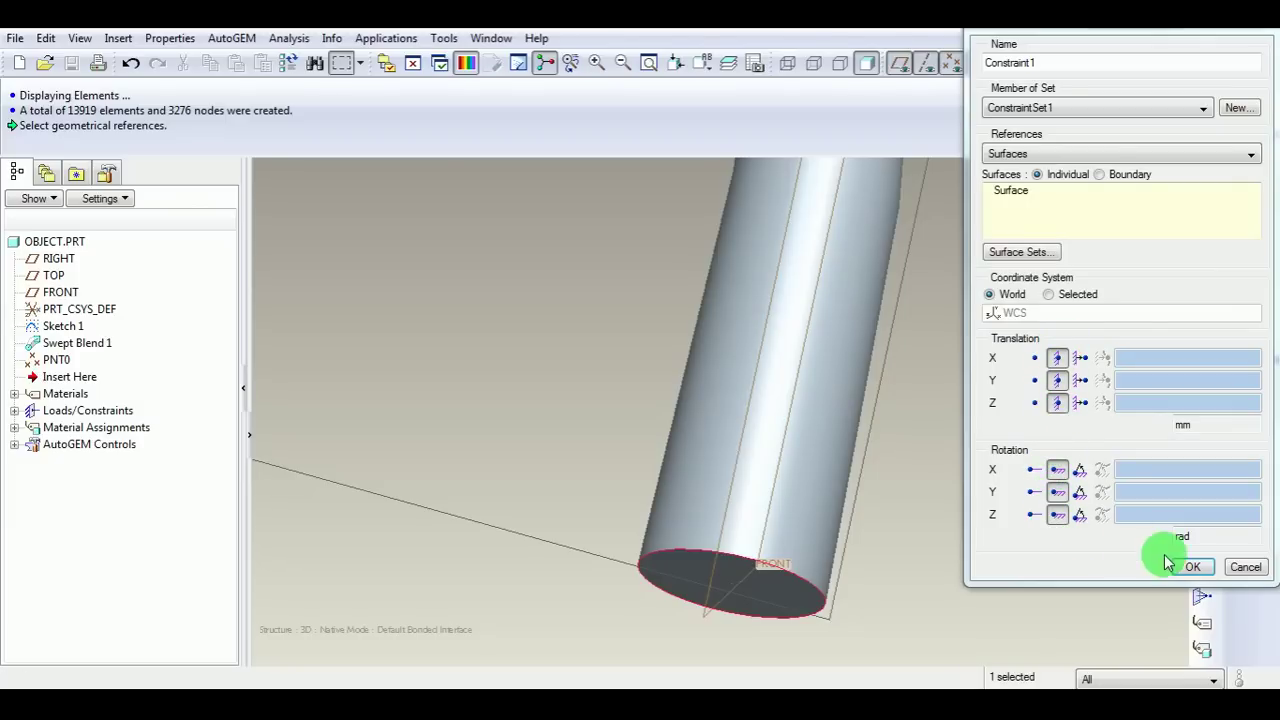
click(1192, 567)
Start a simple mass definition with total mass distribution, referencing point PNT0 on the narrow end face.
scroll(821, 558, down, 6)
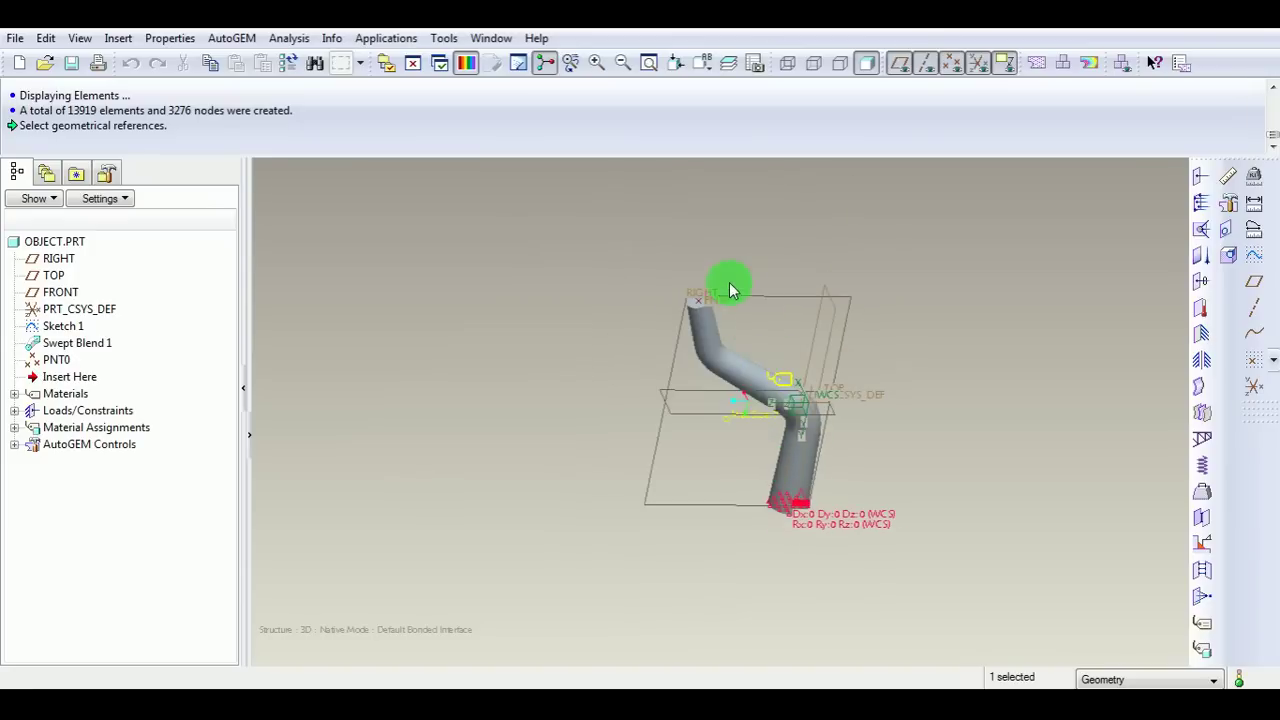
scroll(700, 320, up, 5)
scroll(680, 338, up, 2)
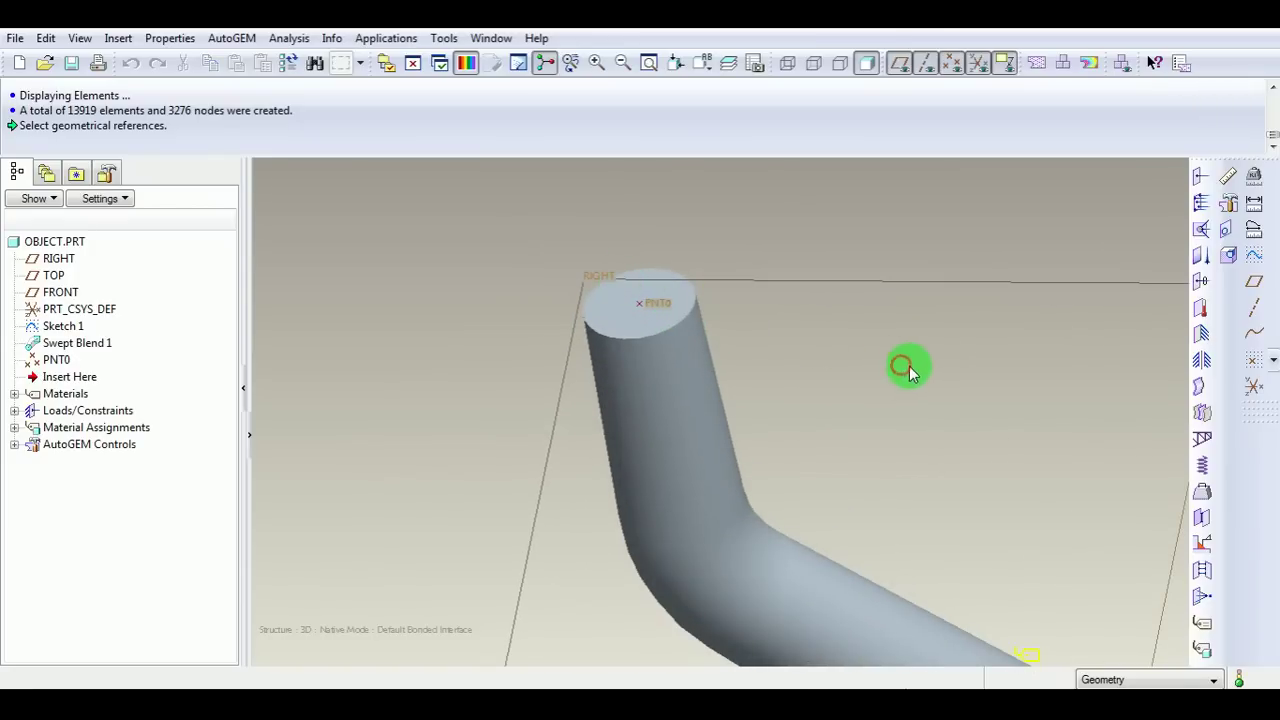
click(1203, 497)
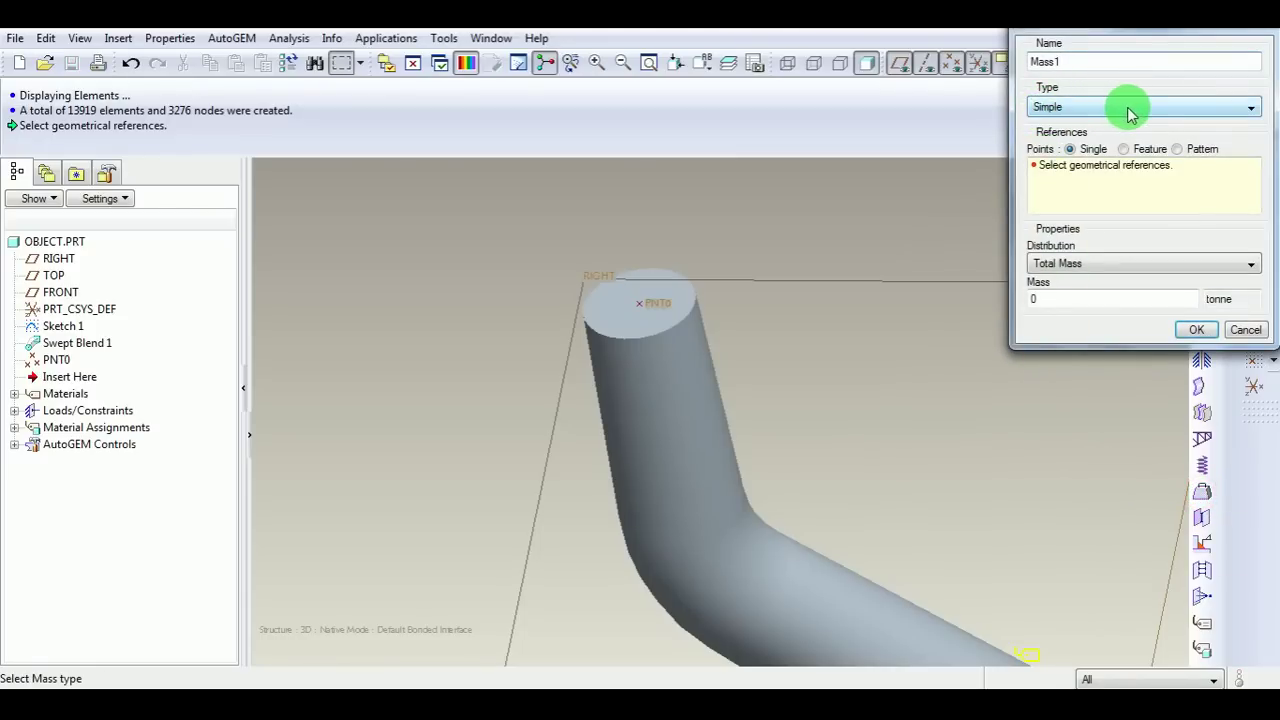
drag(1105, 36, 1150, 114)
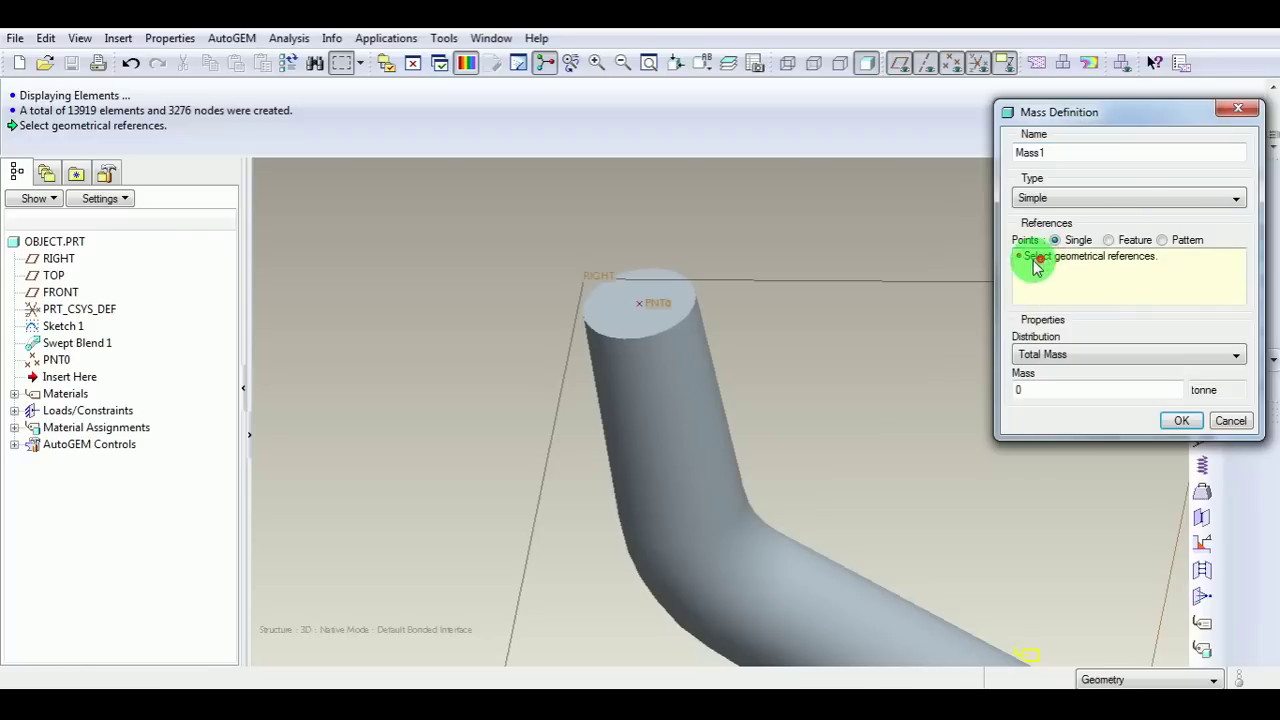
click(665, 302)
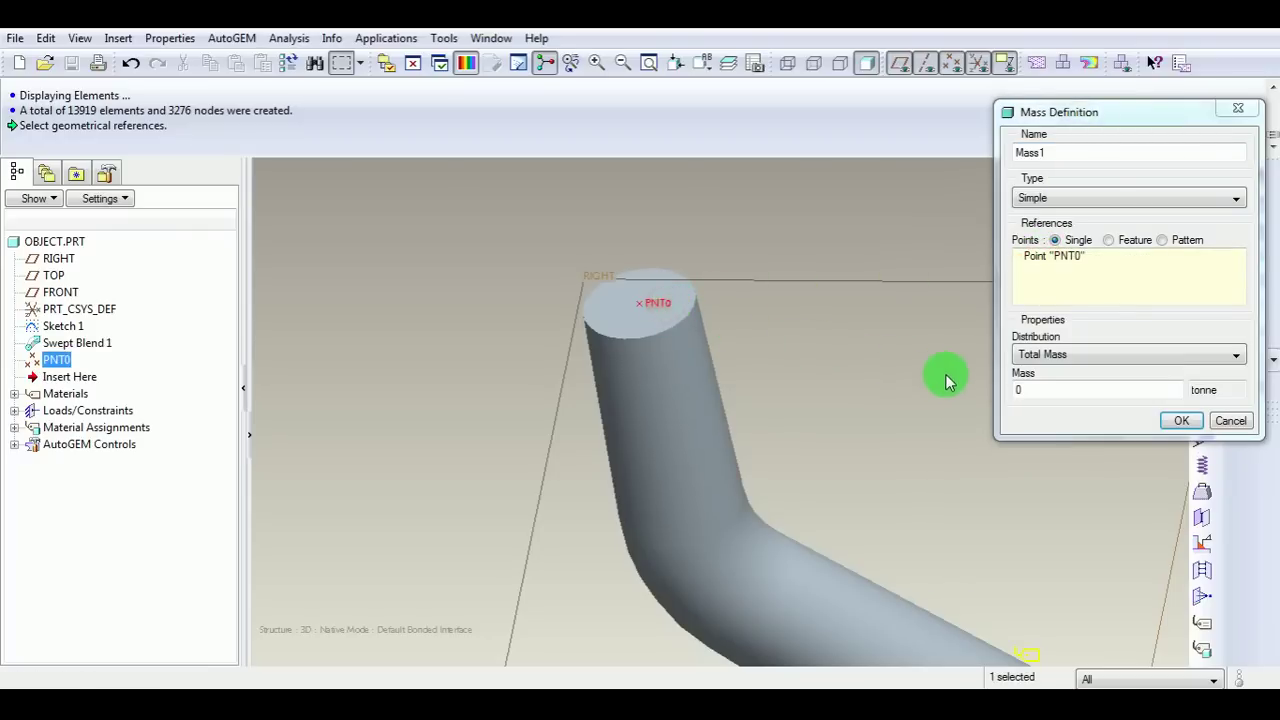
Switch to the Calculator and divide 20 by 1000 to convert the point mass to tonnes.
click(1047, 393)
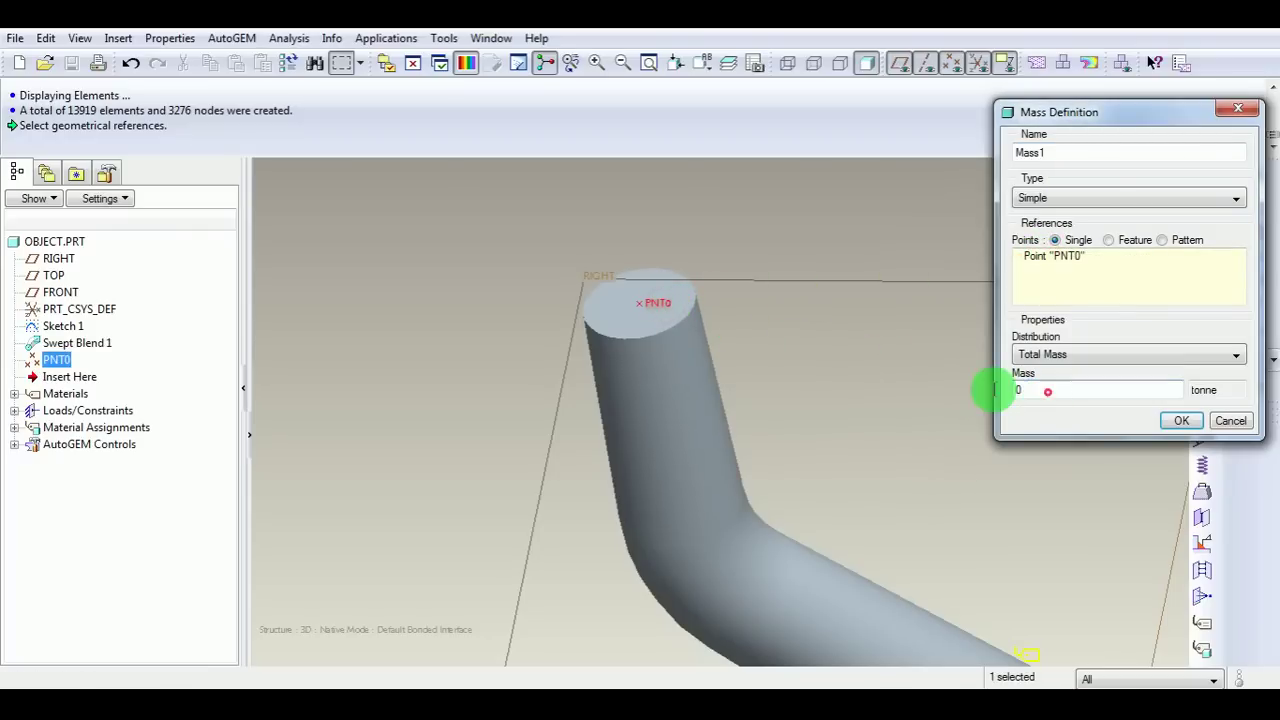
drag(1043, 383, 993, 388)
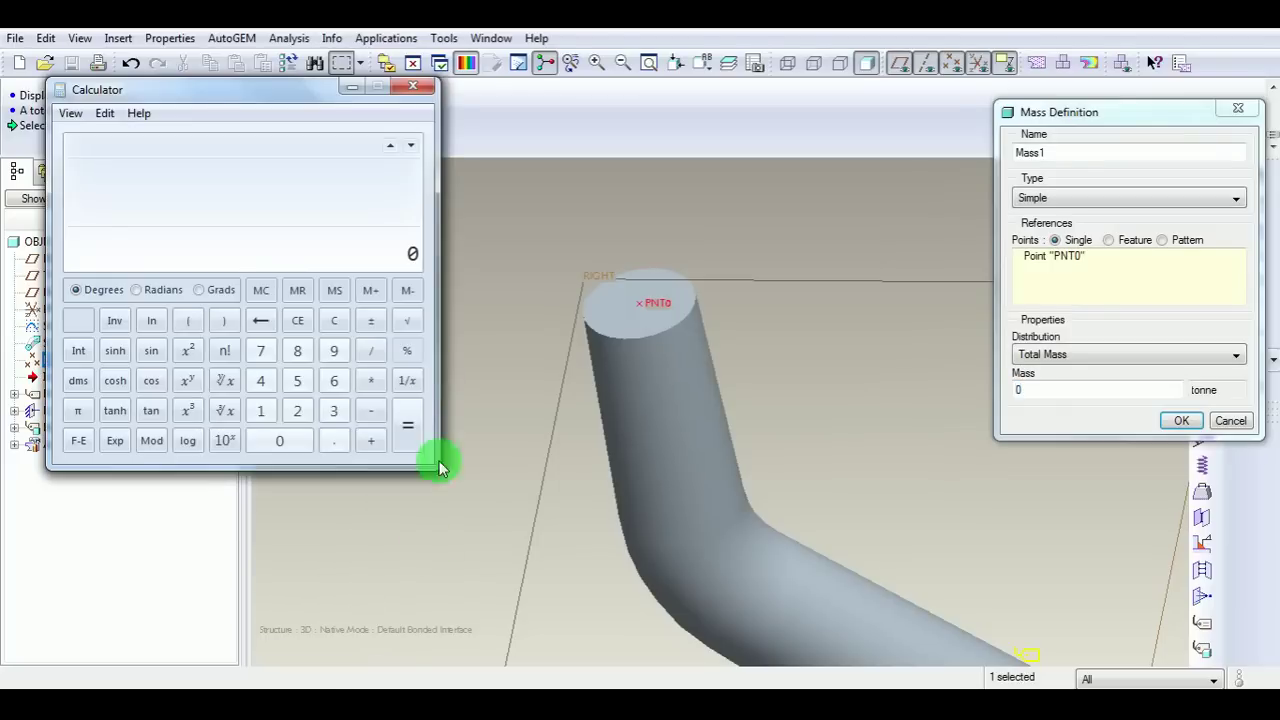
click(297, 410)
click(282, 440)
click(370, 350)
click(276, 411)
click(268, 442)
click(268, 442)
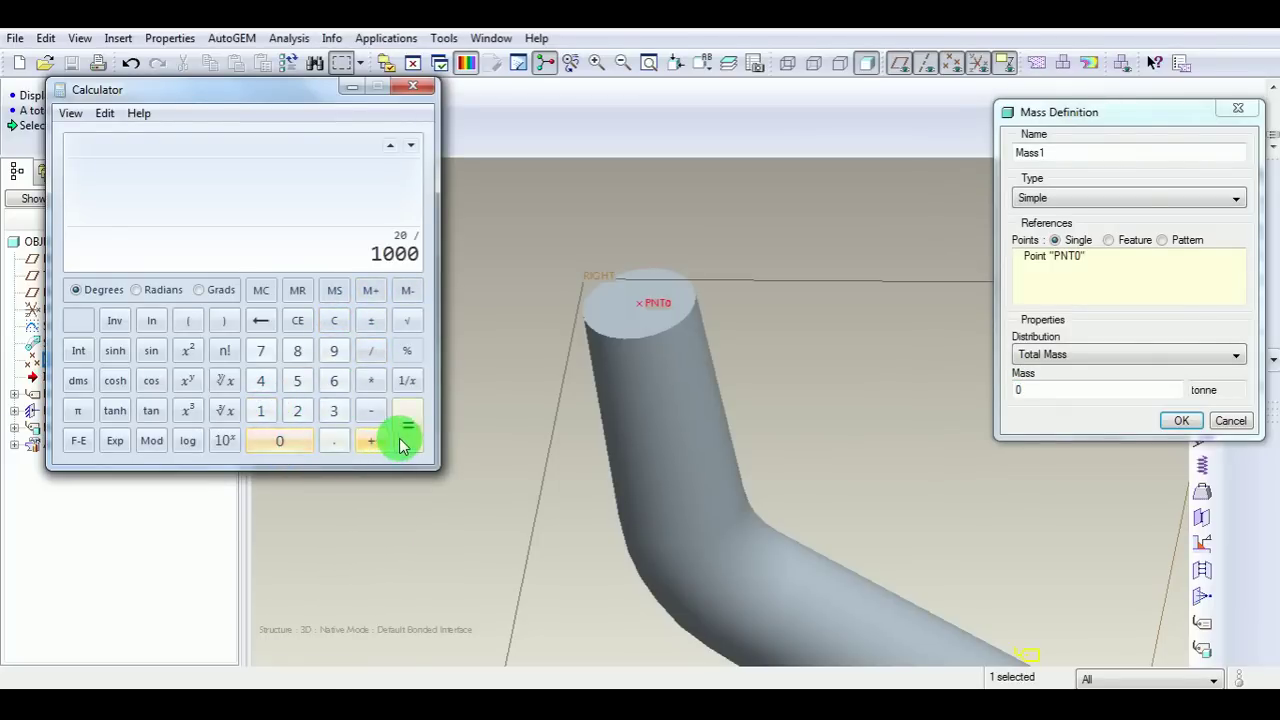
click(406, 428)
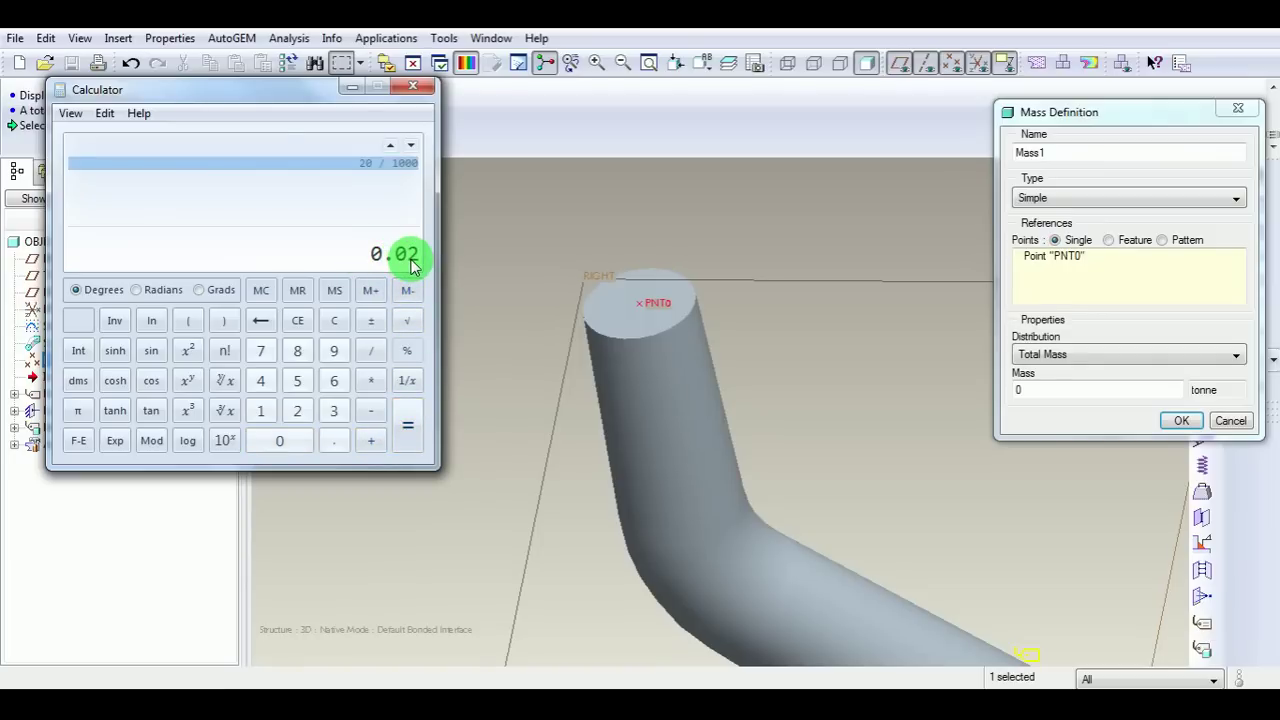
Return to the mass definition, set the mass at PNT0 to 0.02 tonne and create it.
click(352, 87)
text(0.0)
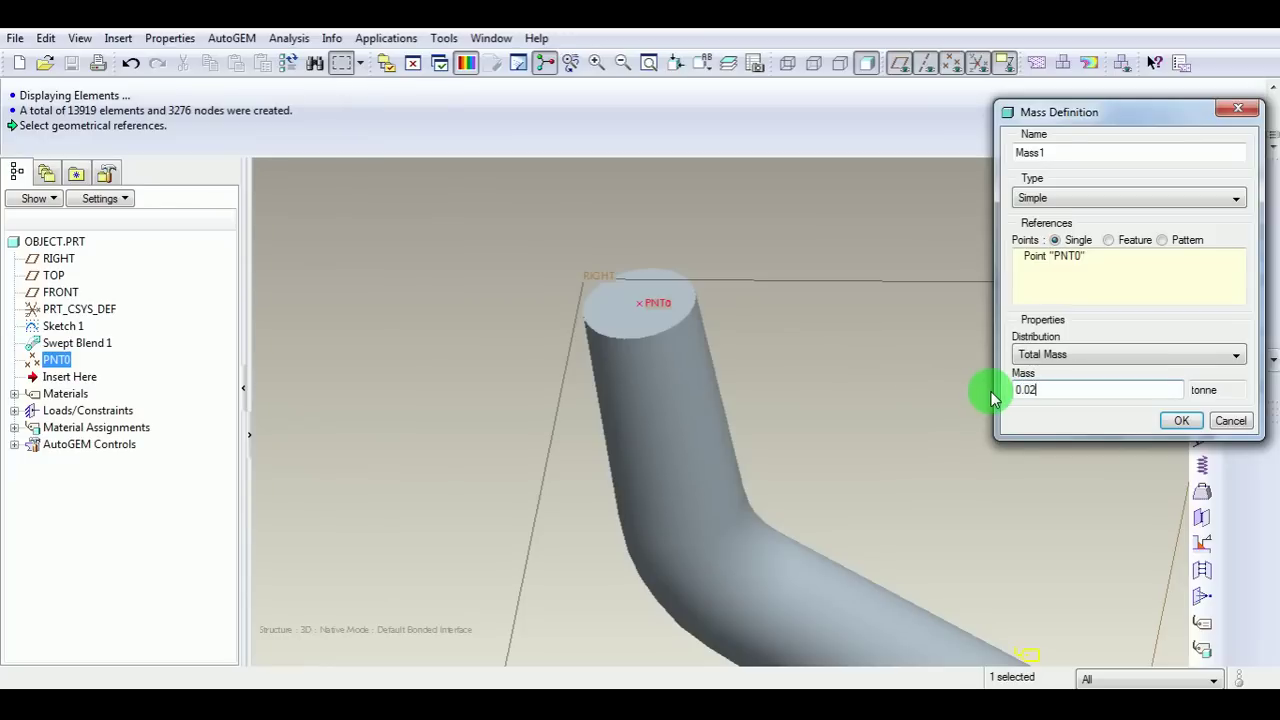
text(2)
click(1183, 421)
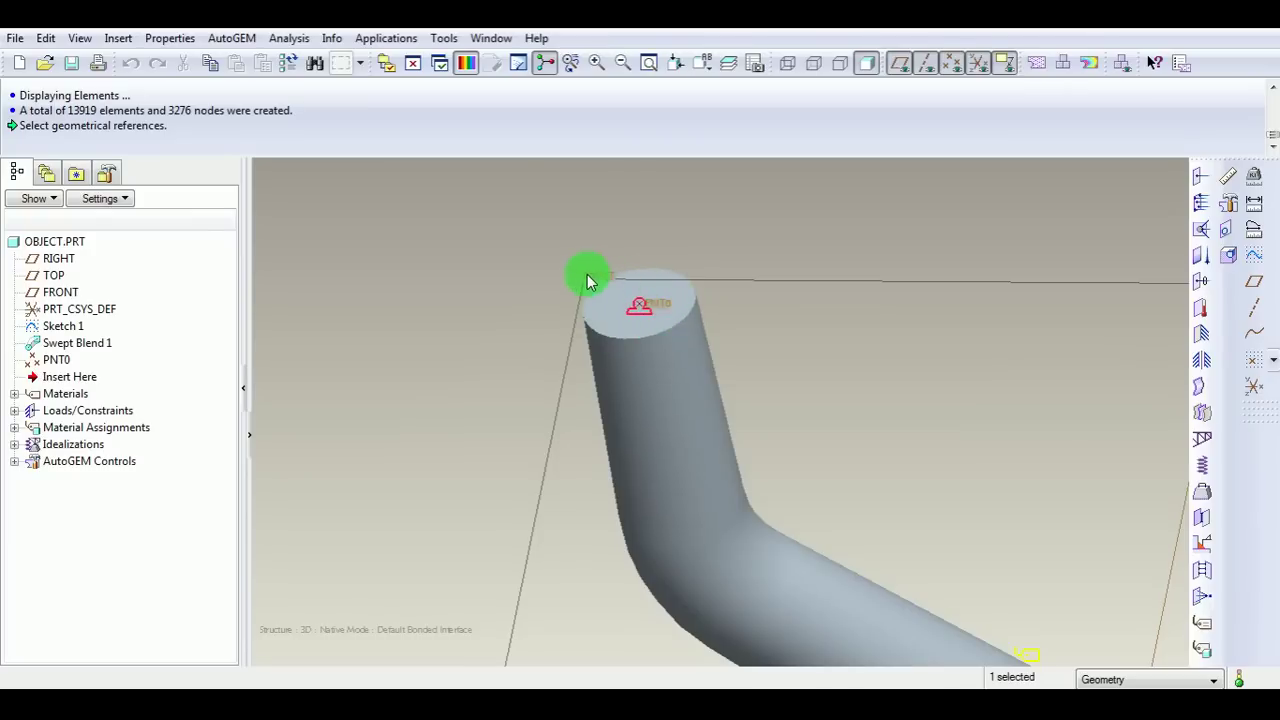
Create a gravity load in LoadSet1 with a Y acceleration of 9810 mm/sec^2 in the World coordinate system.
scroll(587, 274, down, 3)
middle_drag(591, 277, 658, 395)
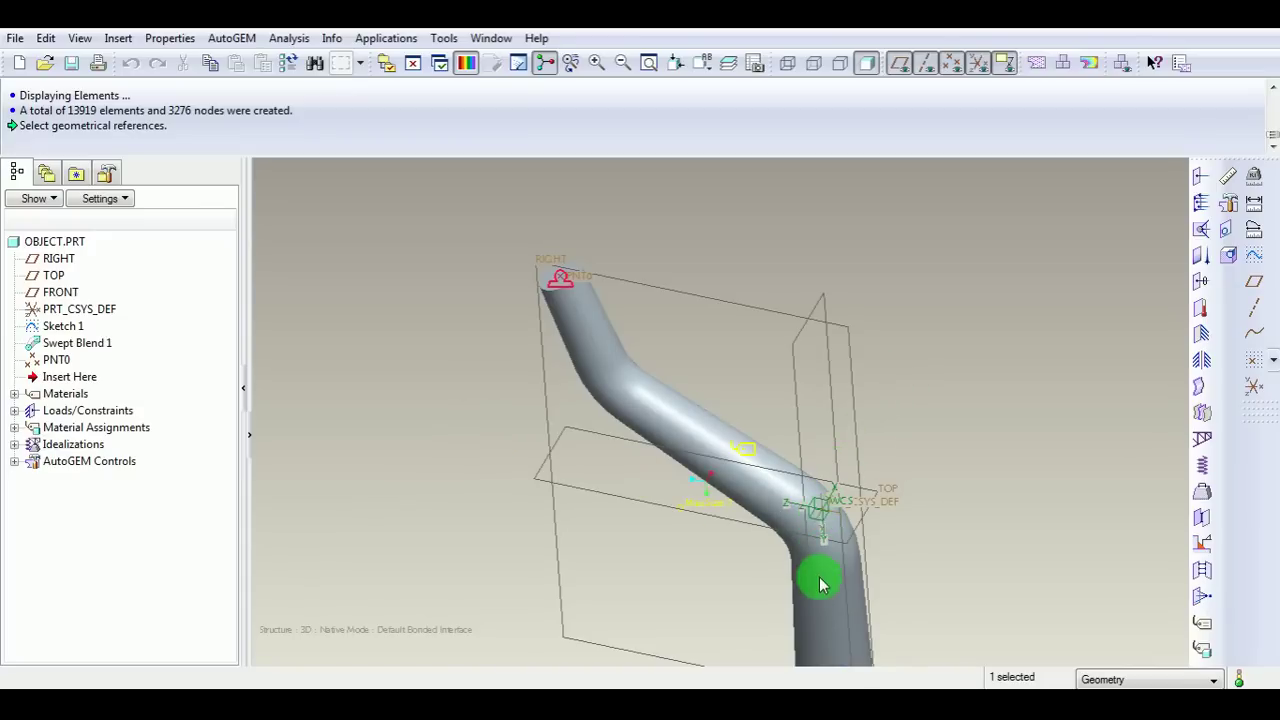
scroll(723, 391, down, 2)
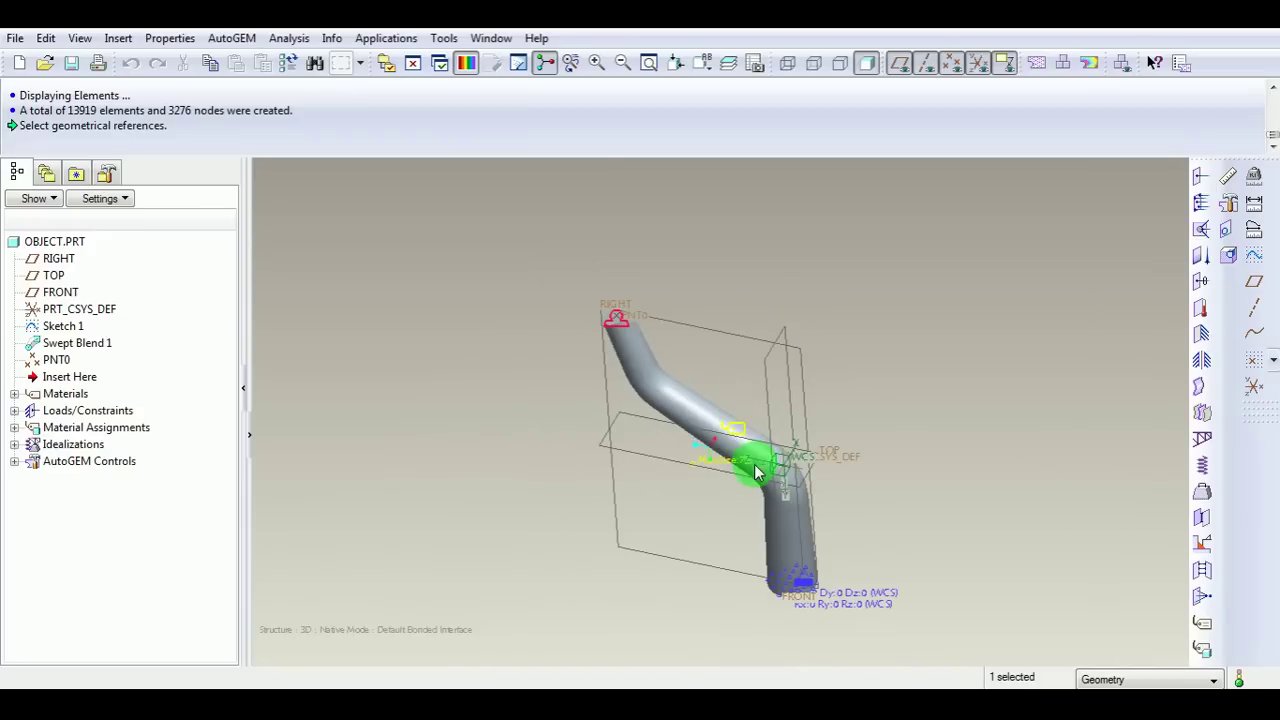
middle_drag(729, 443, 817, 440)
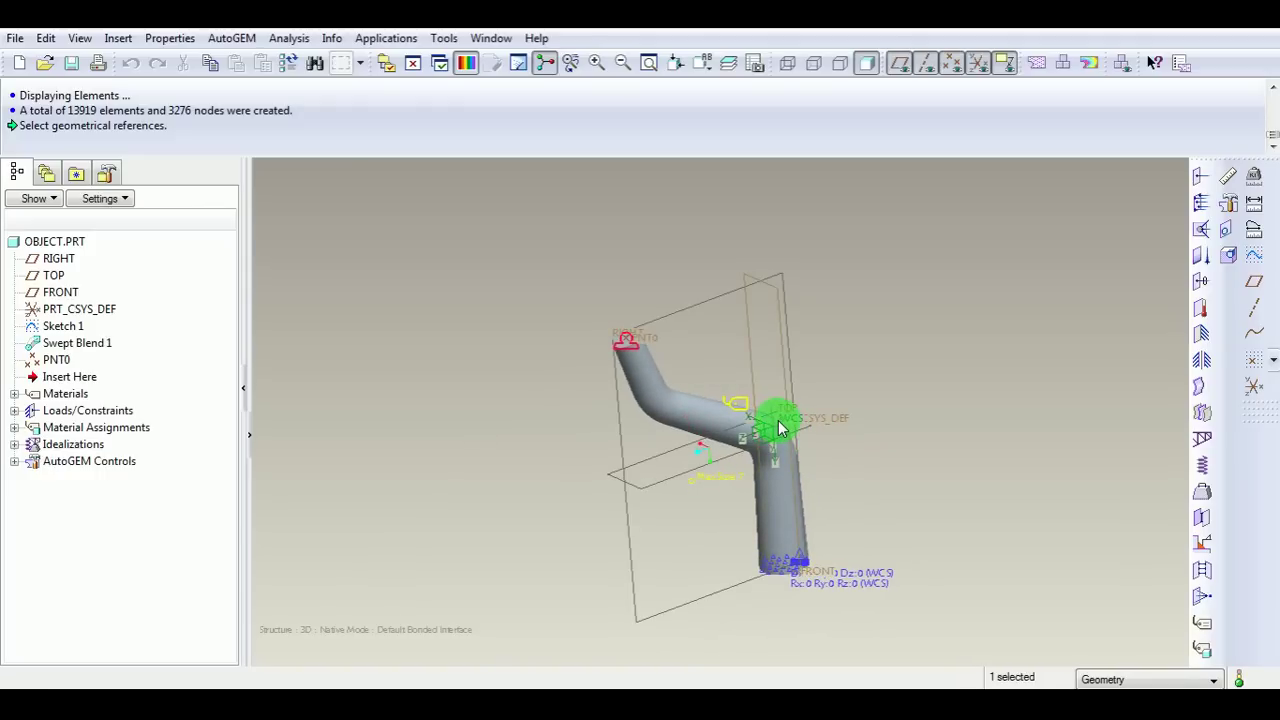
middle_drag(781, 430, 922, 441)
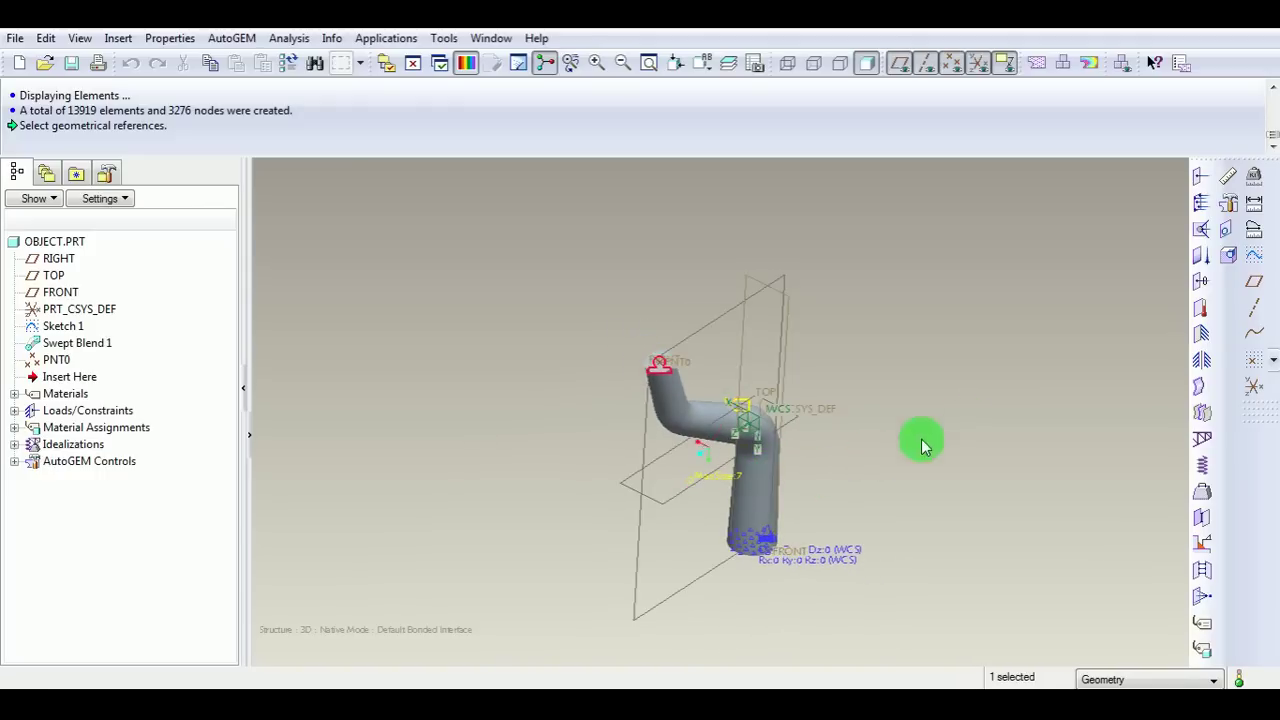
click(993, 389)
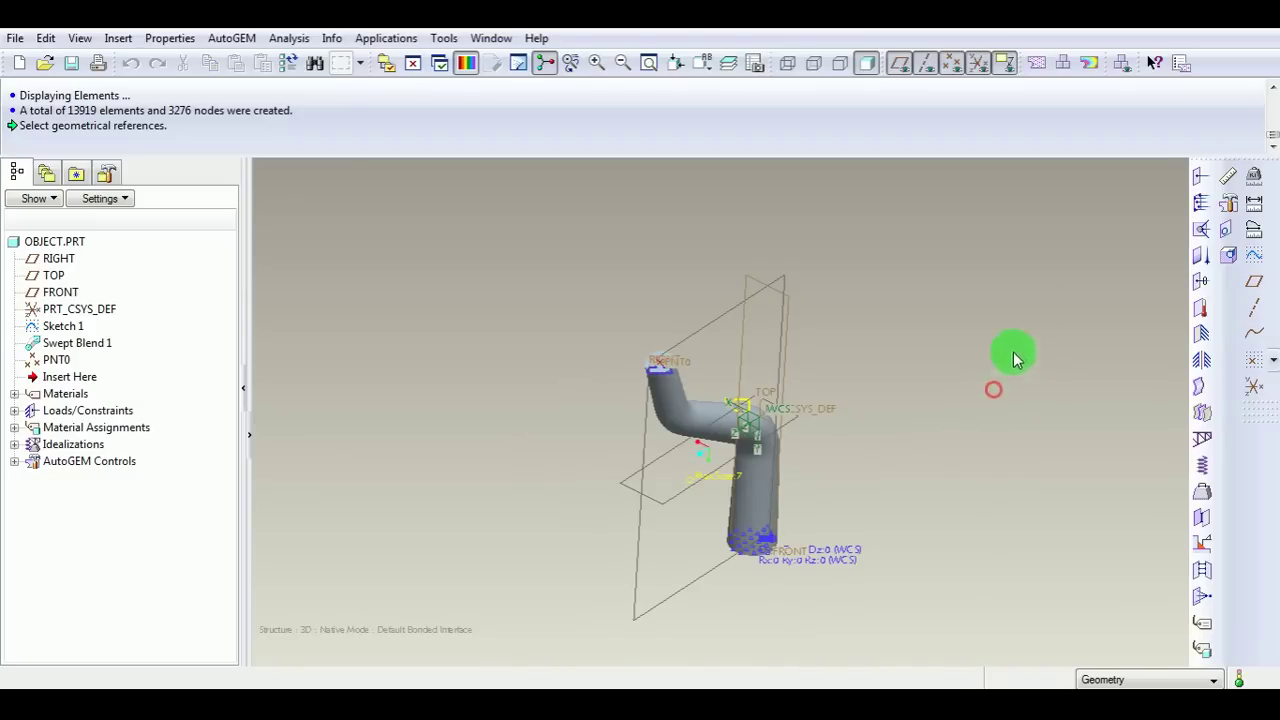
click(1202, 258)
drag(1150, 30, 1051, 149)
middle_drag(838, 424, 808, 414)
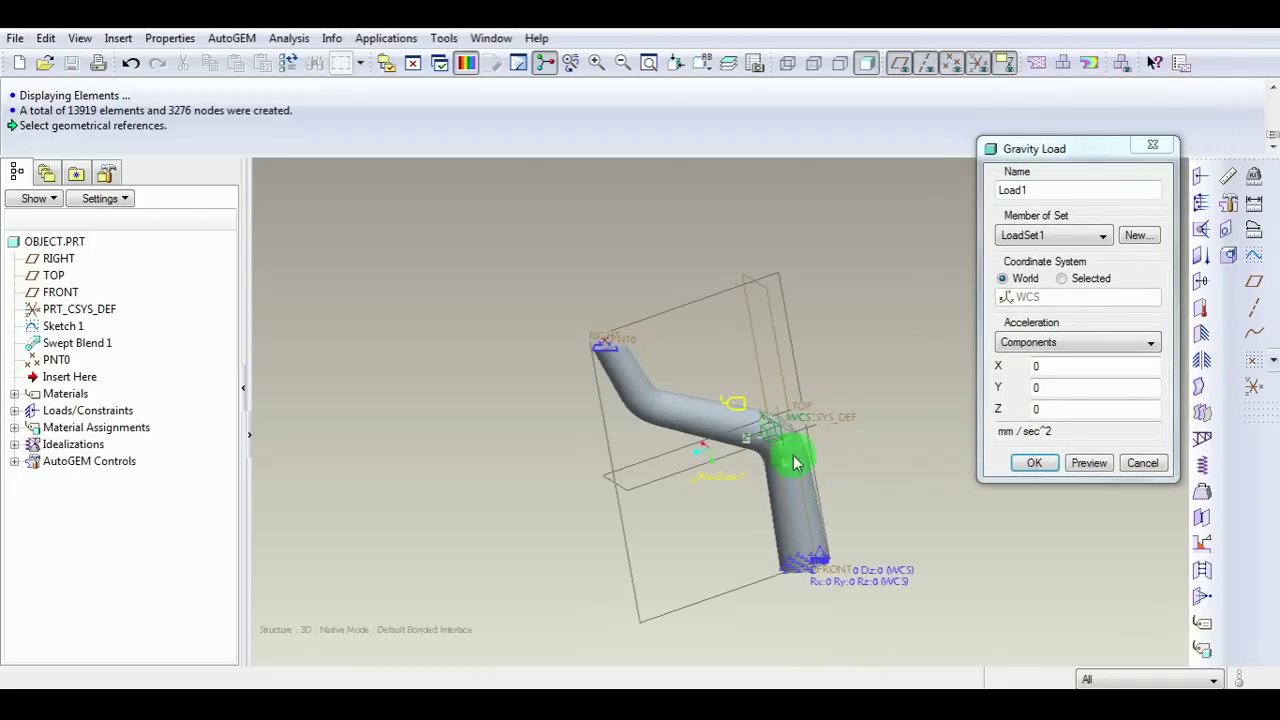
click(1056, 386)
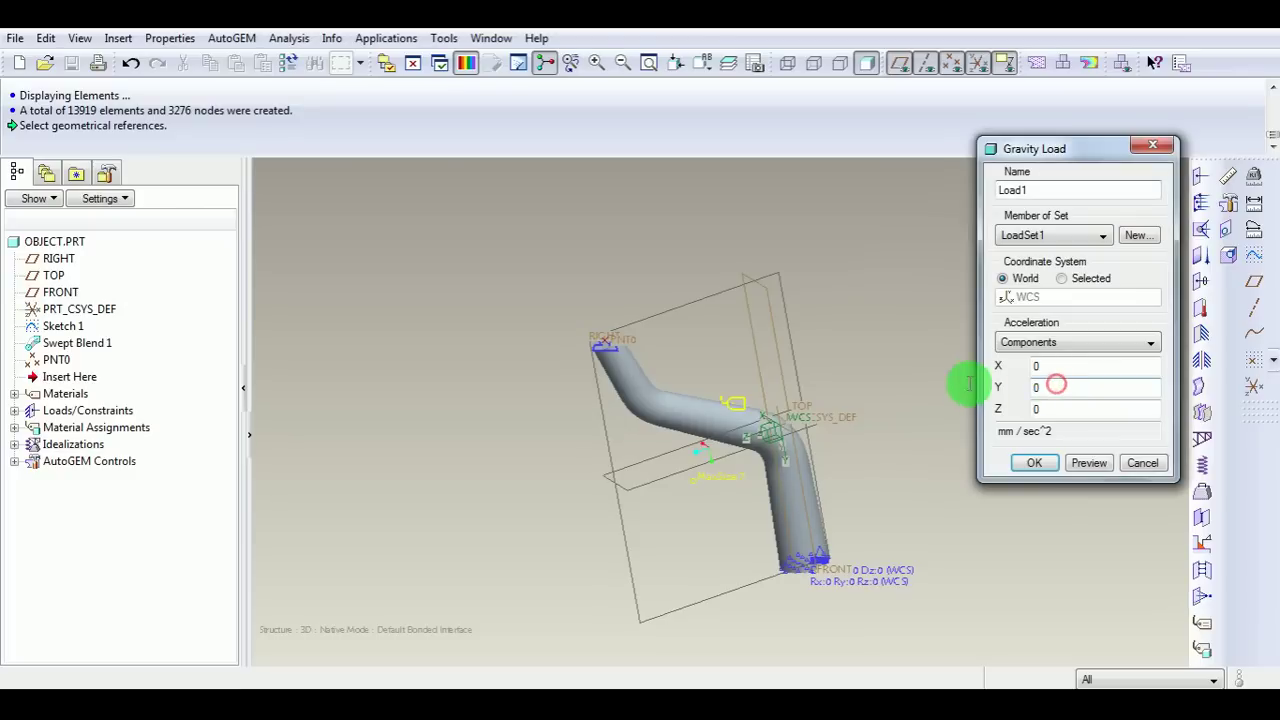
double_click(1046, 384)
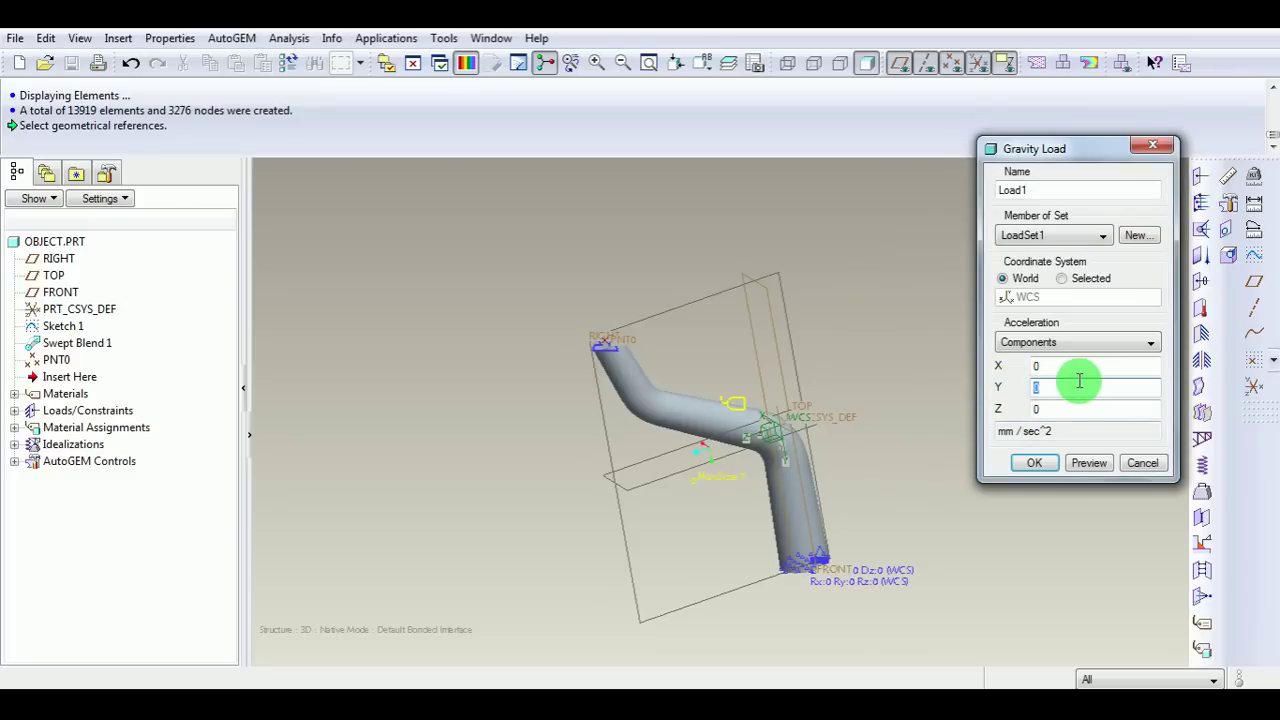
text(9810)
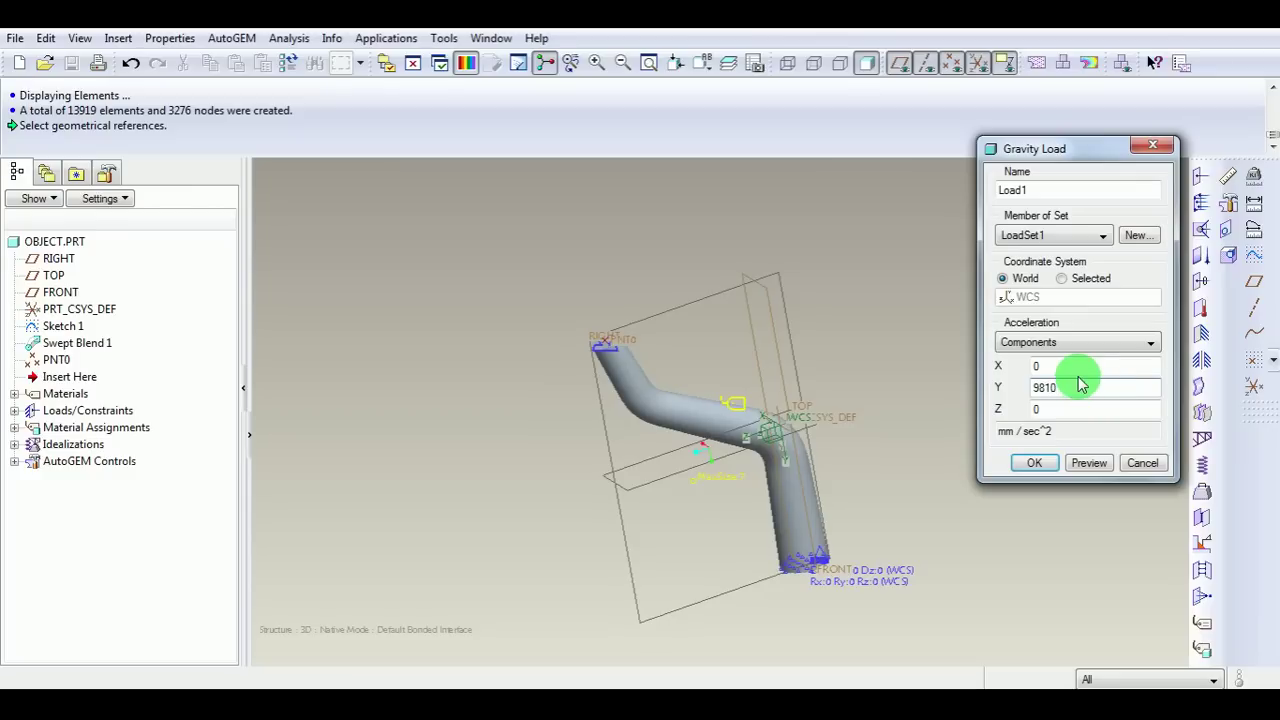
click(1040, 465)
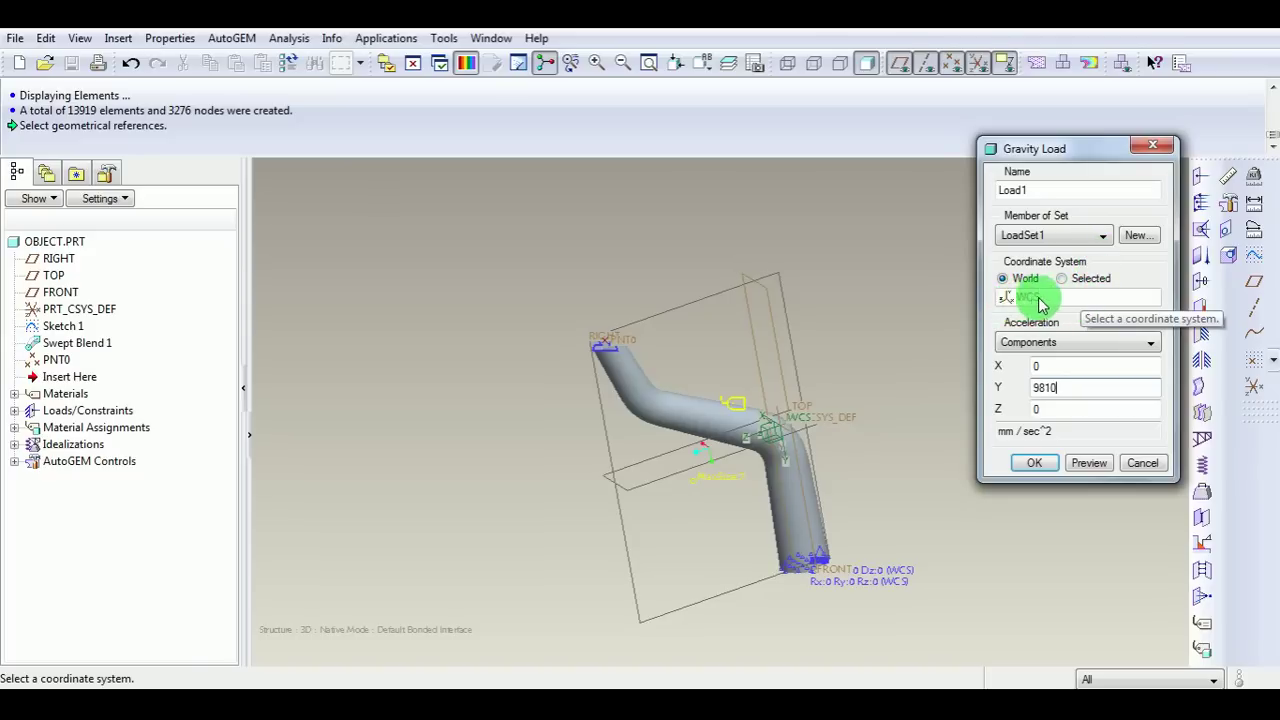
click(1034, 462)
Check the gravity load on the bar, then create a new static analysis under Analyses and Design Studies.
scroll(850, 430, up, 3)
scroll(790, 433, up, 3)
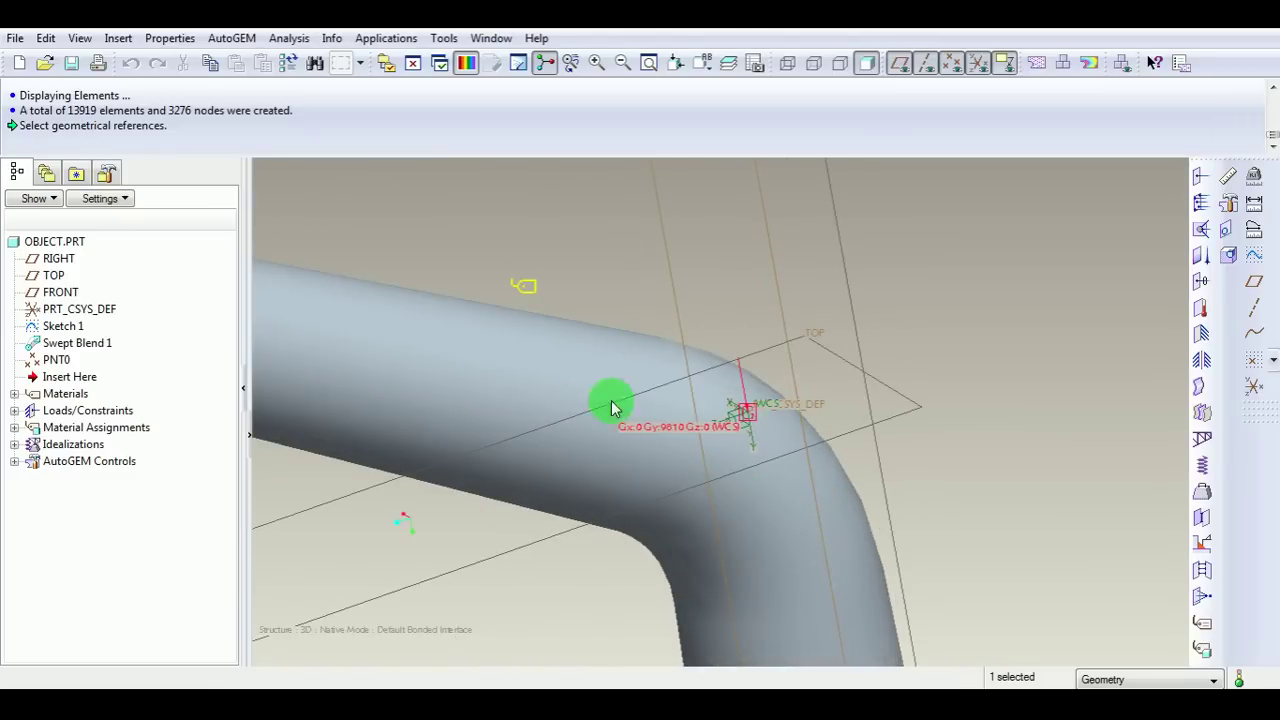
scroll(766, 380, down, 8)
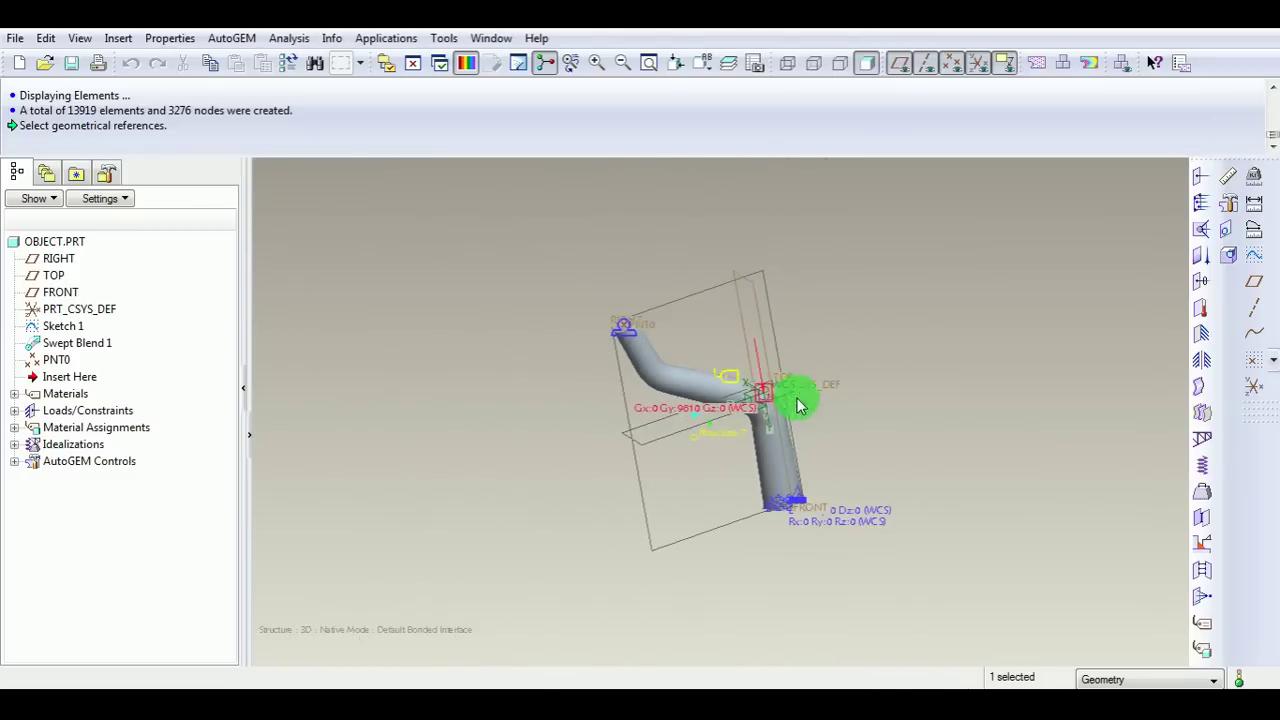
middle_drag(806, 400, 866, 374)
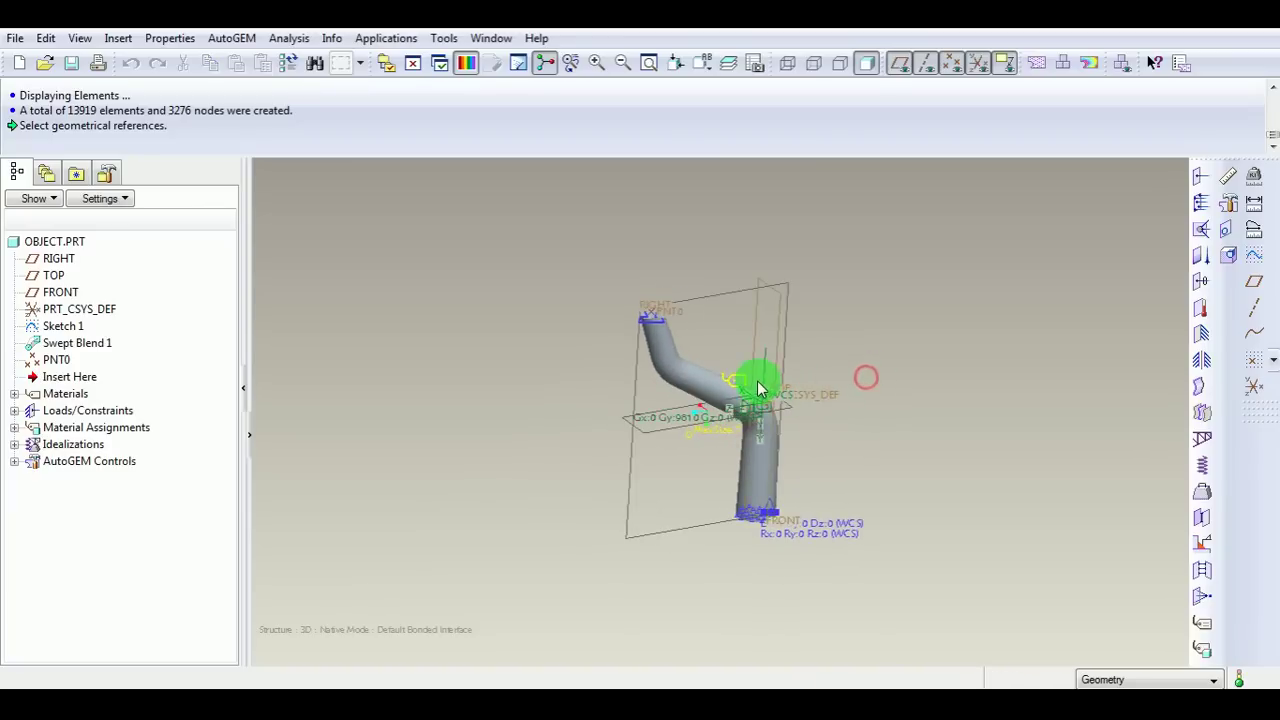
middle_drag(757, 377, 766, 414)
middle_drag(810, 460, 900, 371)
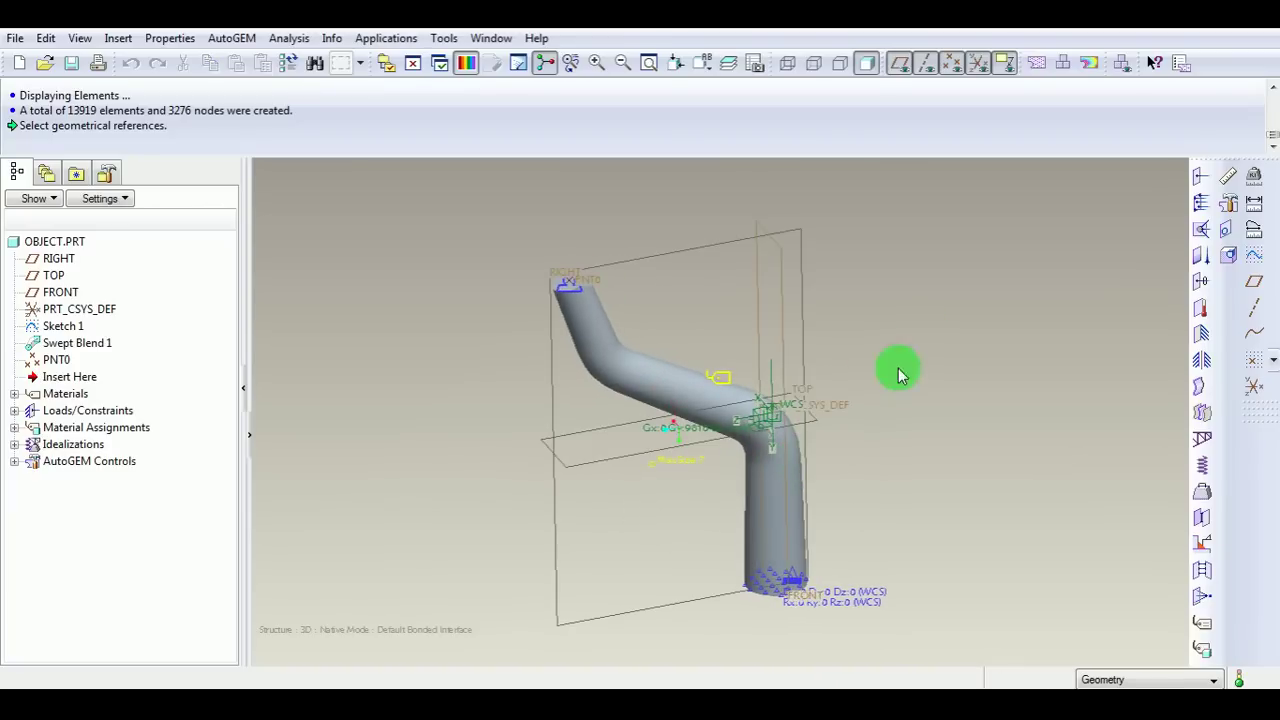
click(1064, 65)
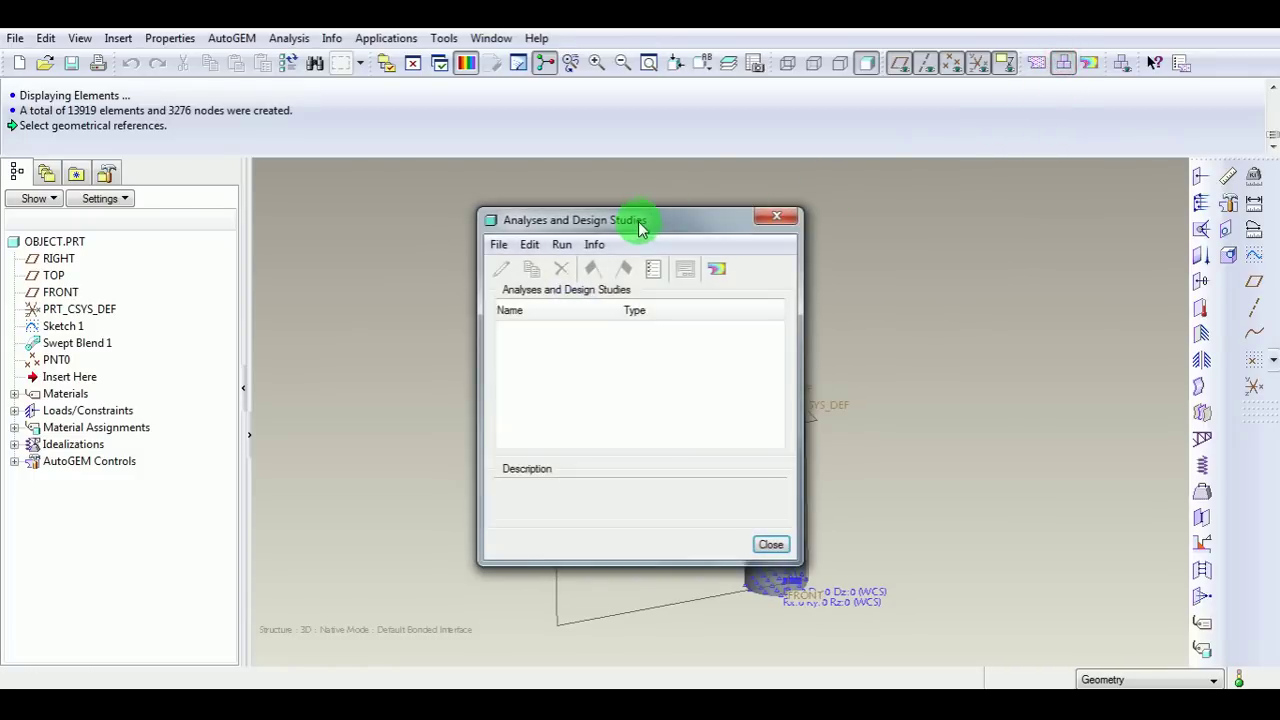
drag(640, 230, 1017, 208)
click(871, 223)
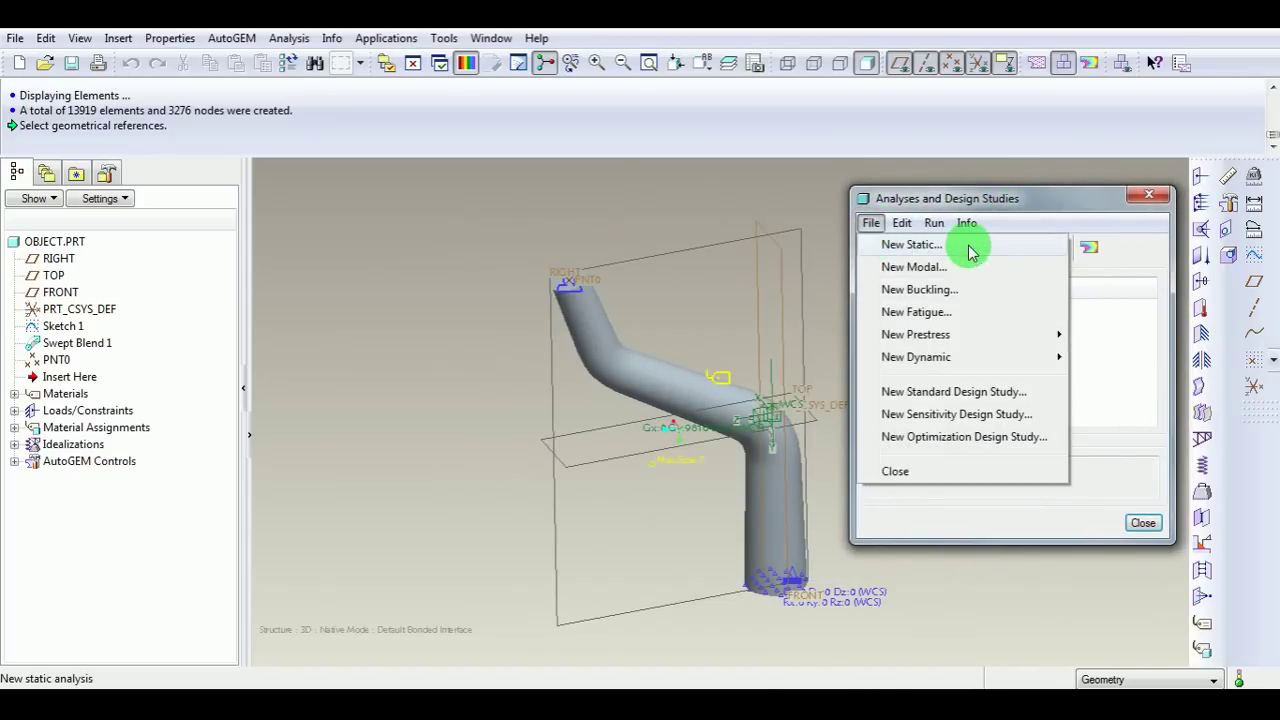
click(905, 246)
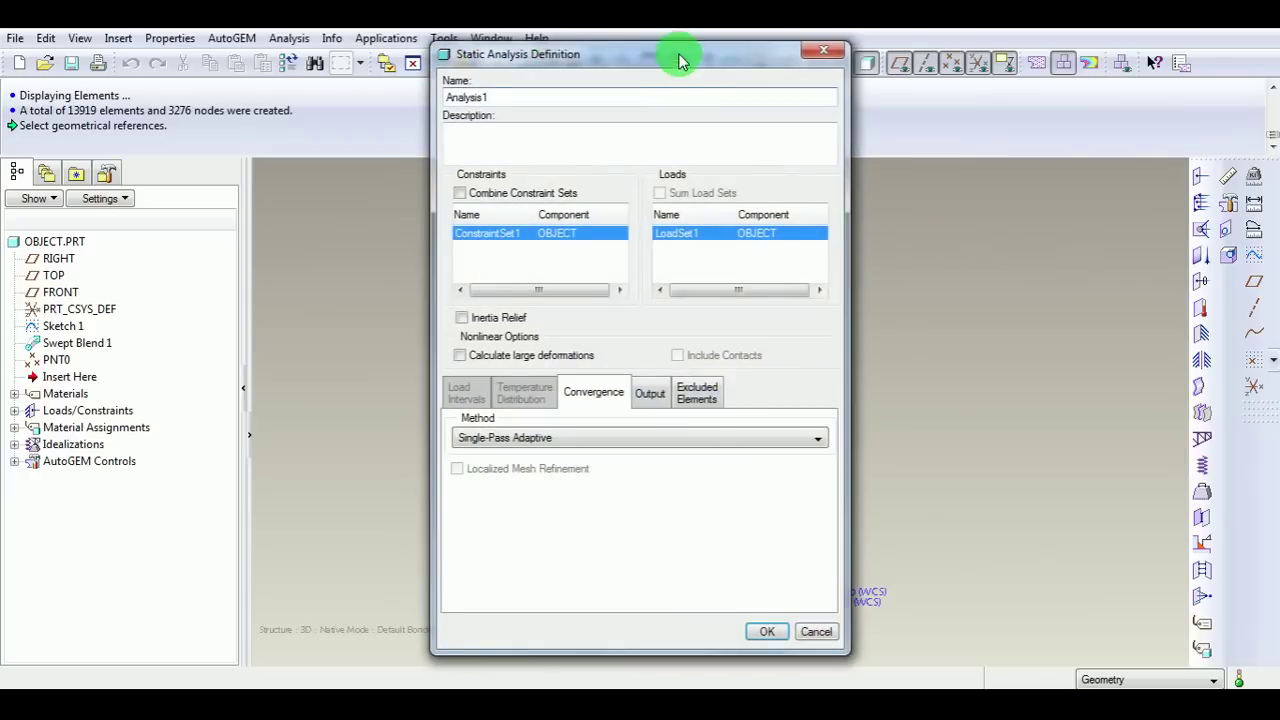
Define static analysis Analysis1 with ConstraintSet1, LoadSet1 and Single-Pass Adaptive convergence, including stresses, rotations and reactions in the output.
drag(685, 57, 1057, 100)
scroll(572, 341, down, 2)
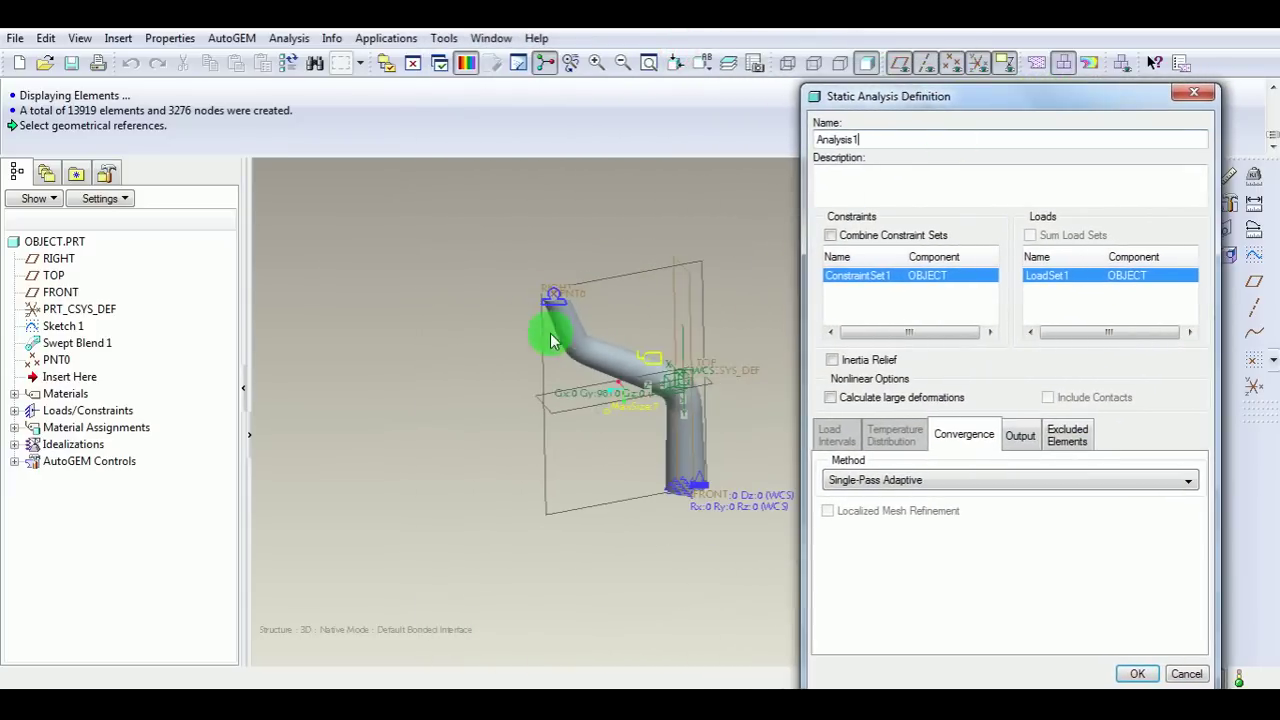
scroll(722, 355, up, 2)
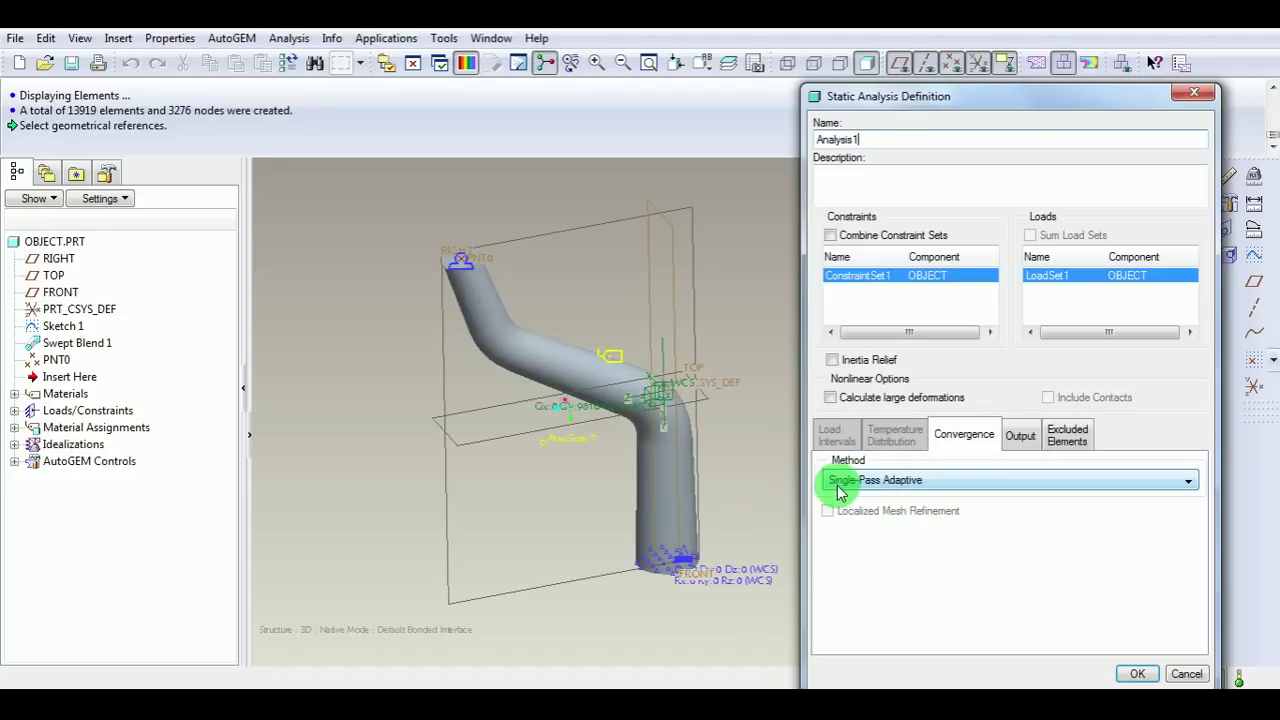
click(1020, 437)
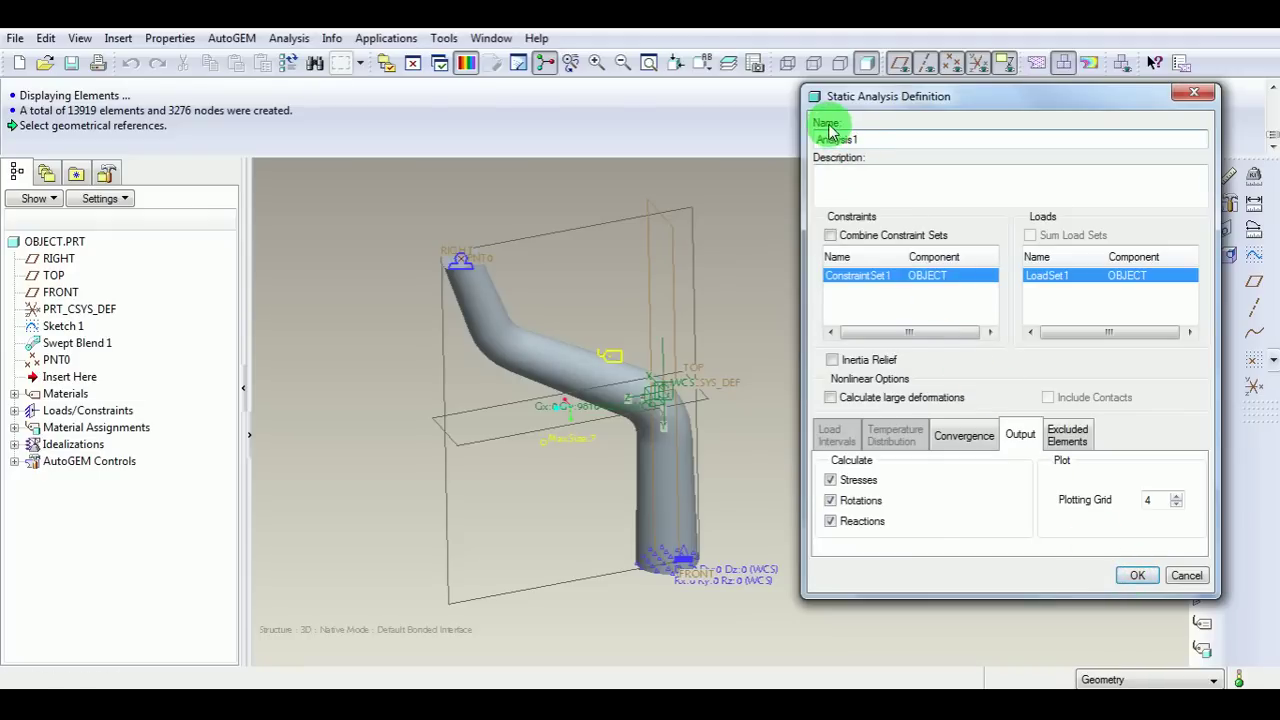
drag(815, 139, 880, 133)
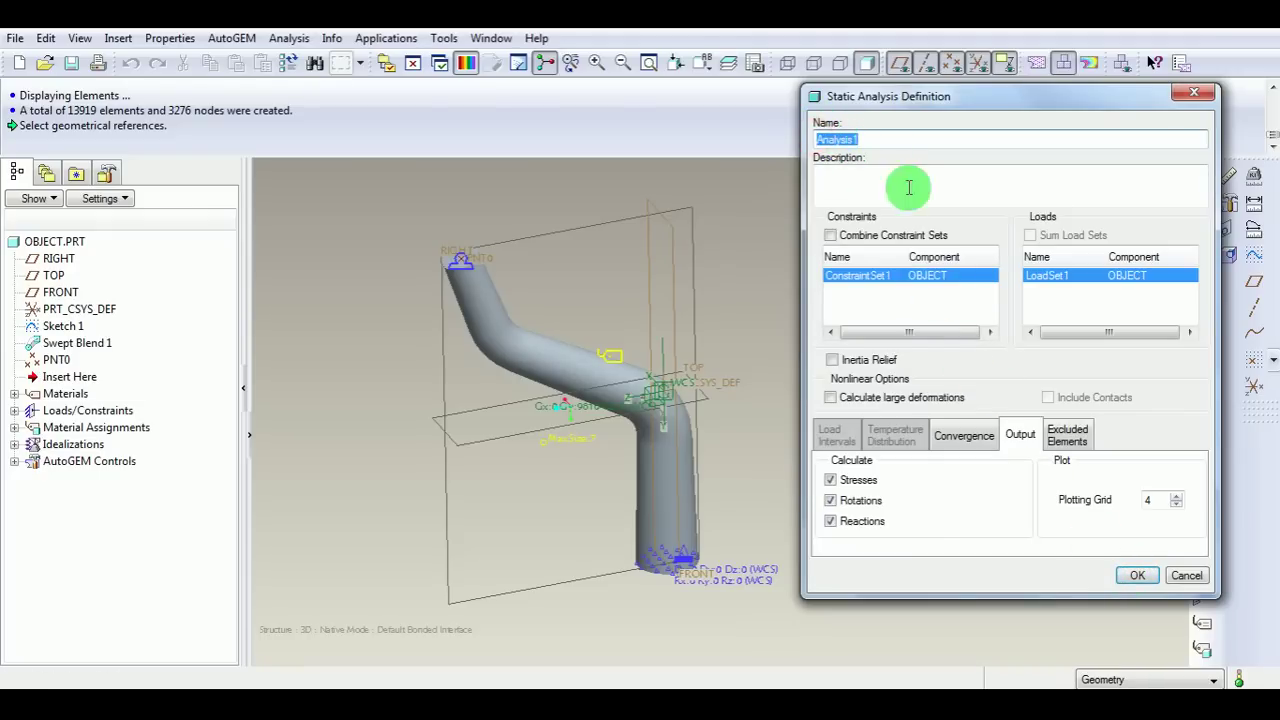
click(1137, 577)
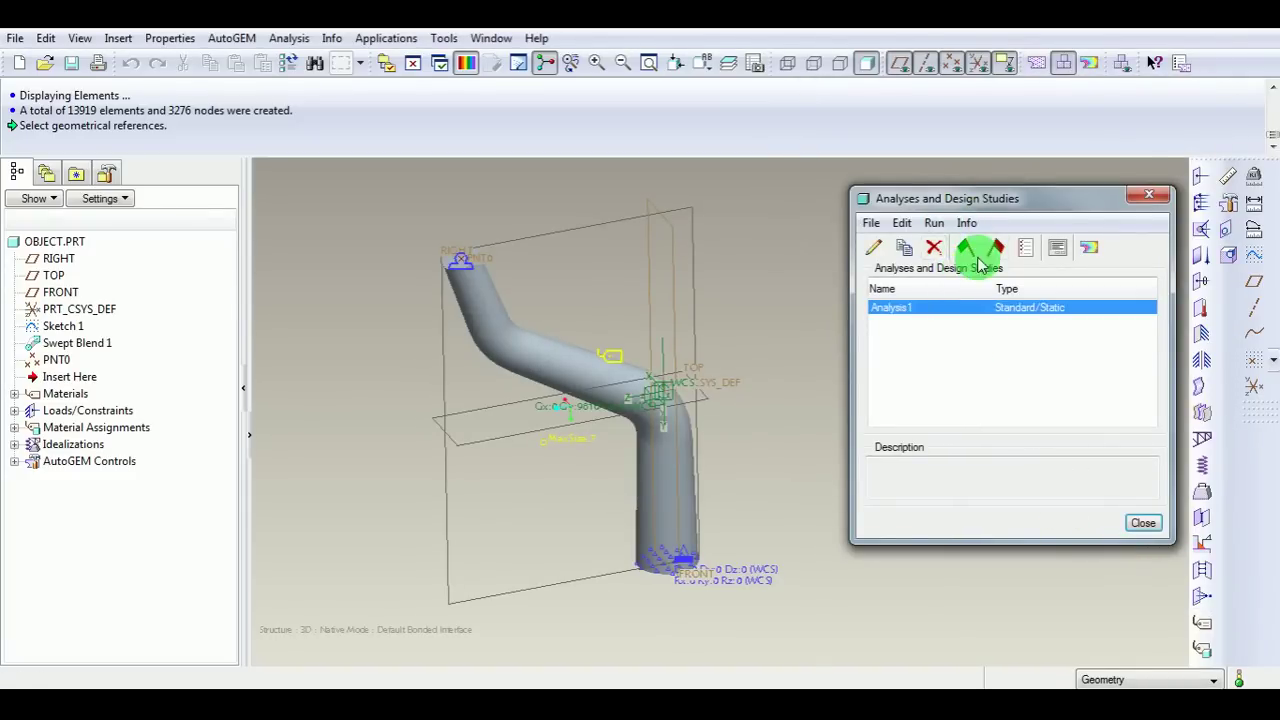
Run Analysis1, deleting its existing output files and enabling interactive diagnostics.
click(964, 250)
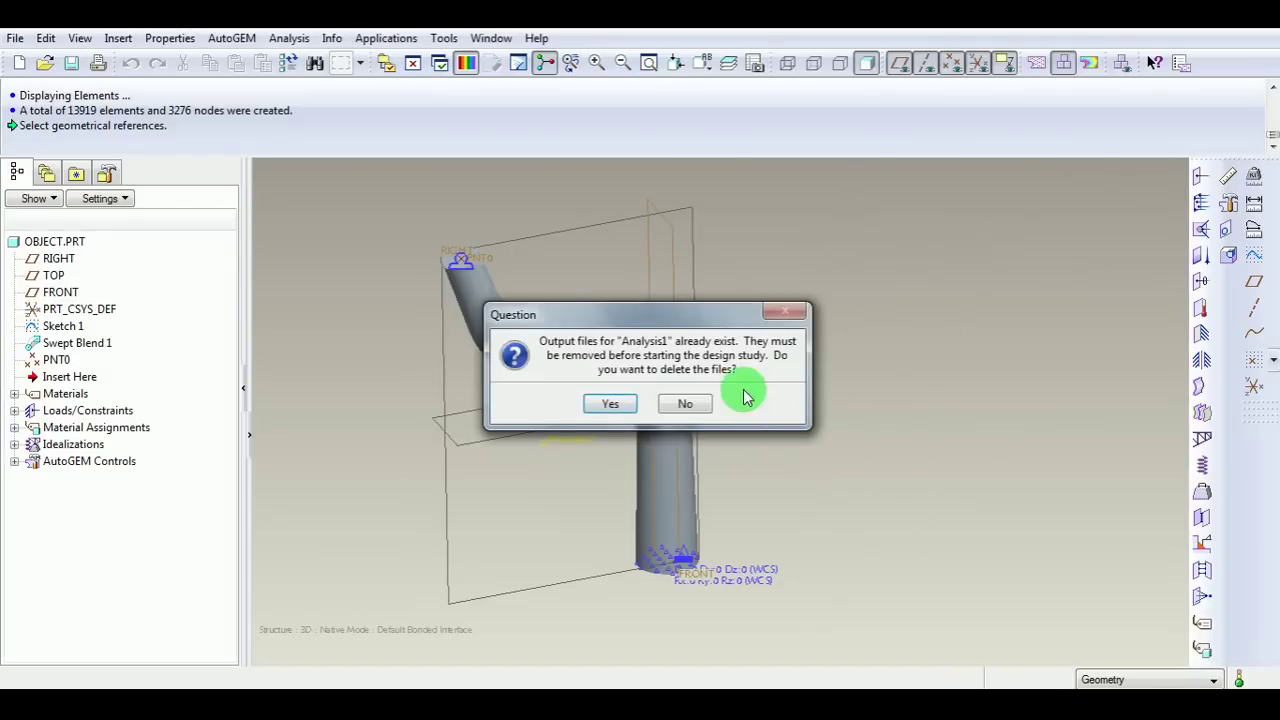
drag(561, 319, 847, 338)
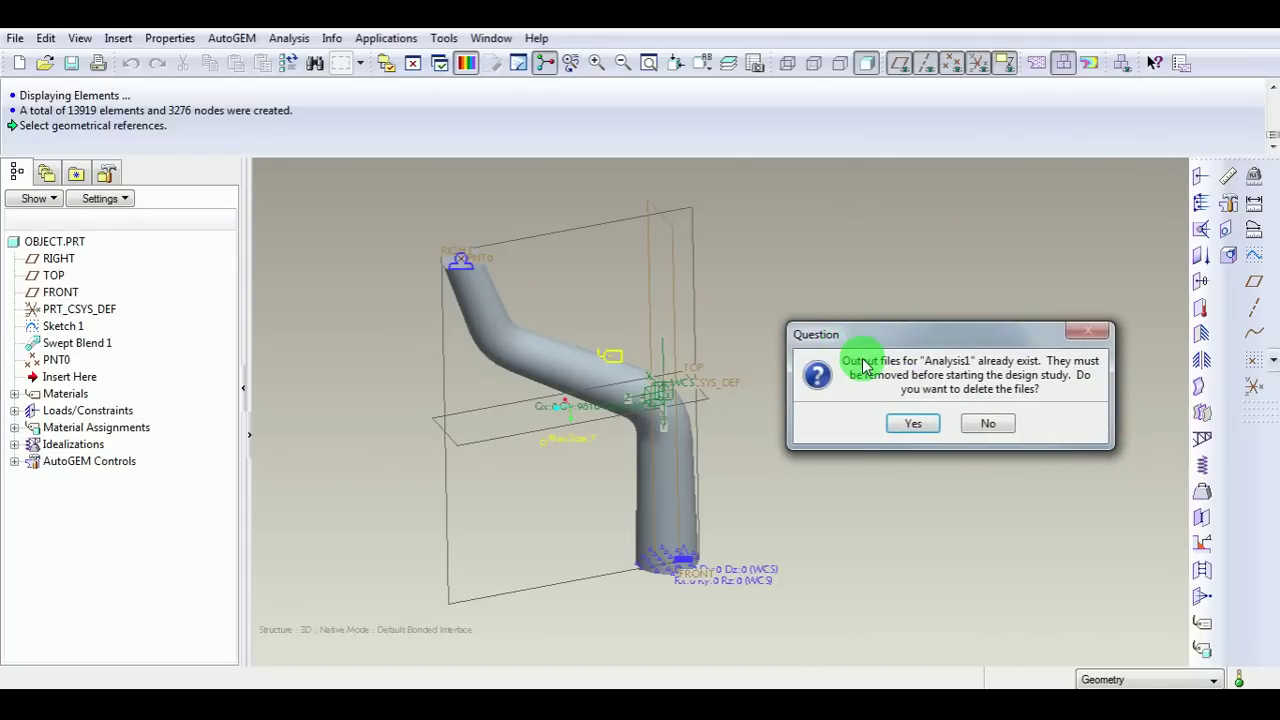
click(880, 425)
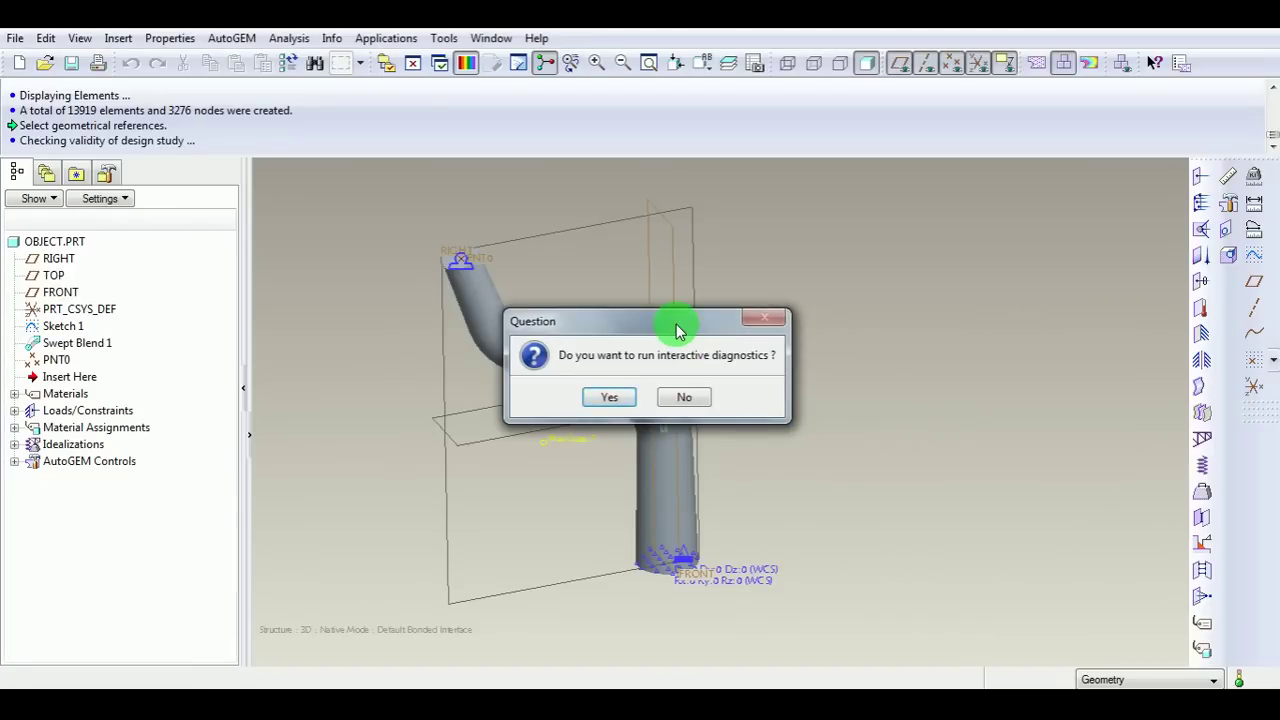
drag(676, 330, 964, 357)
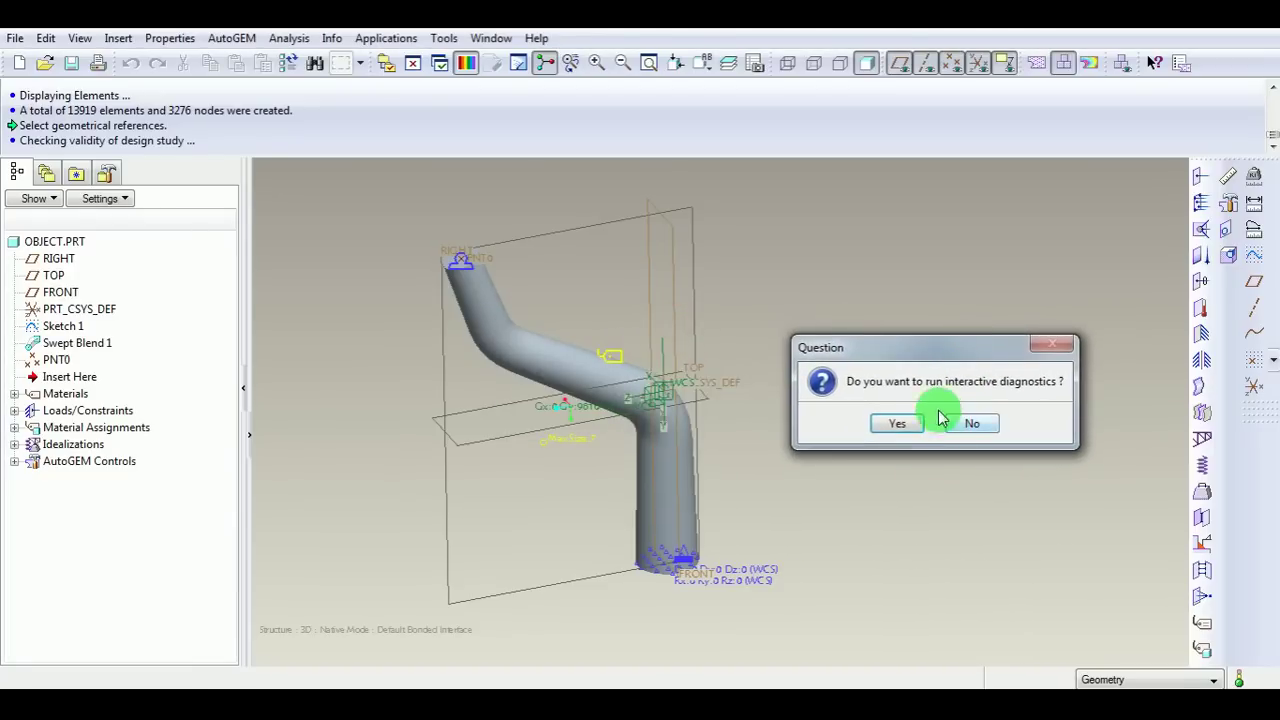
click(890, 422)
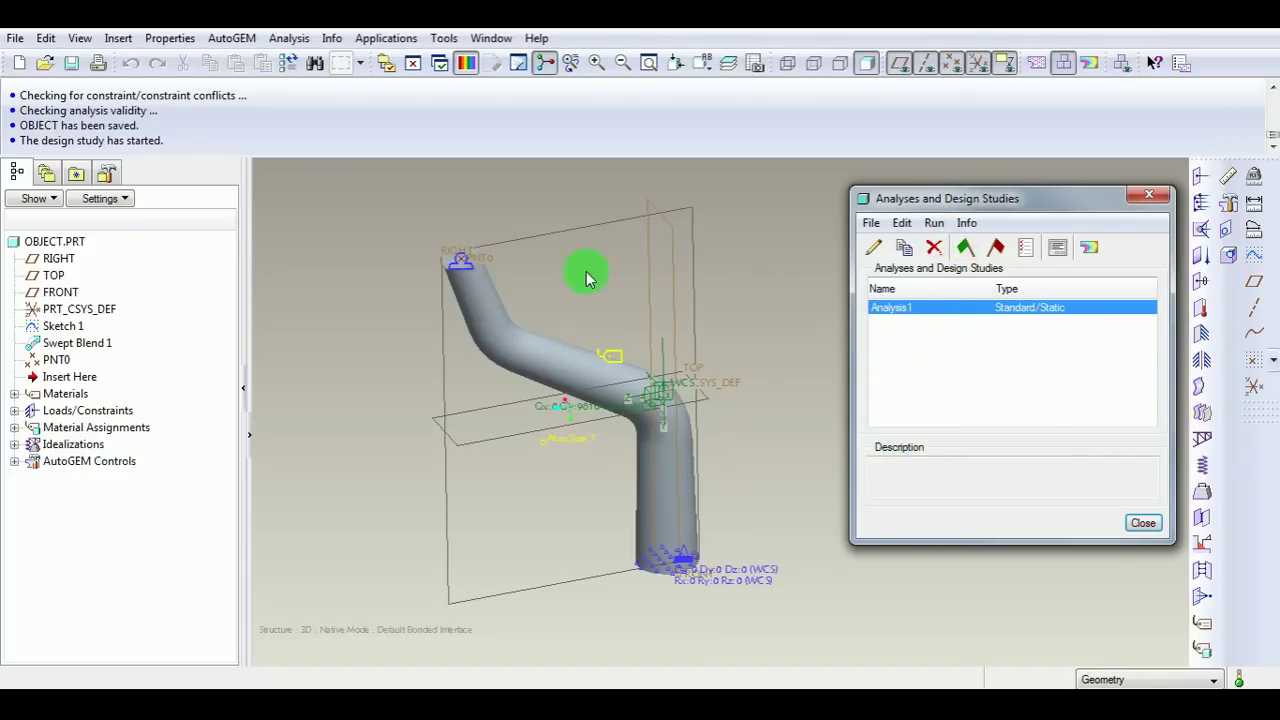
drag(20, 140, 186, 151)
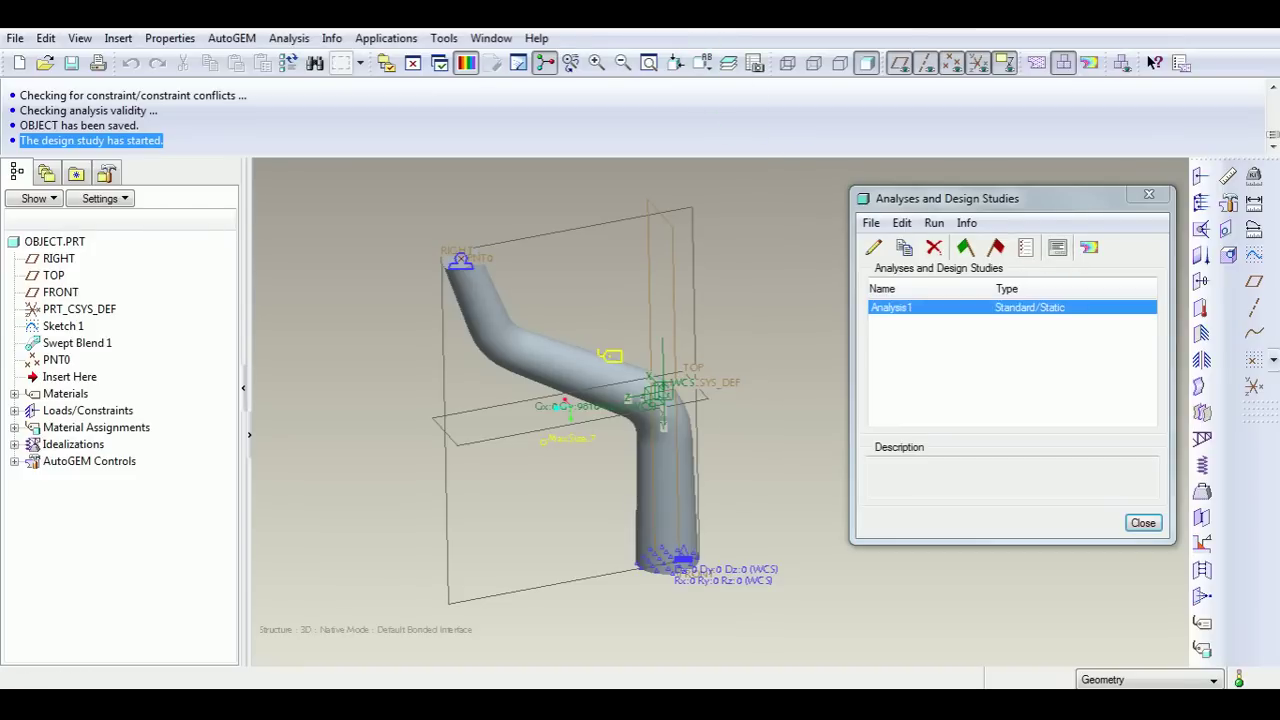
Display the run status of Analysis1 and review its run settings, model summary and convergence log.
click(1057, 248)
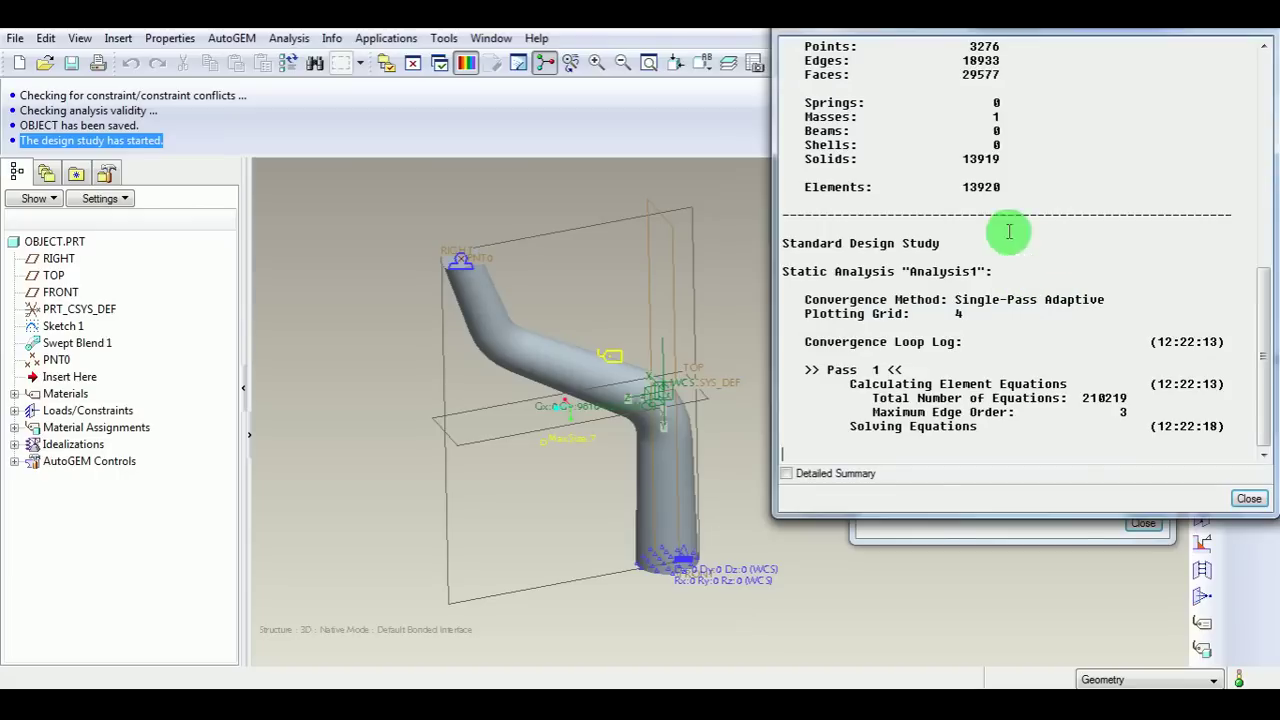
drag(1027, 20, 1004, 196)
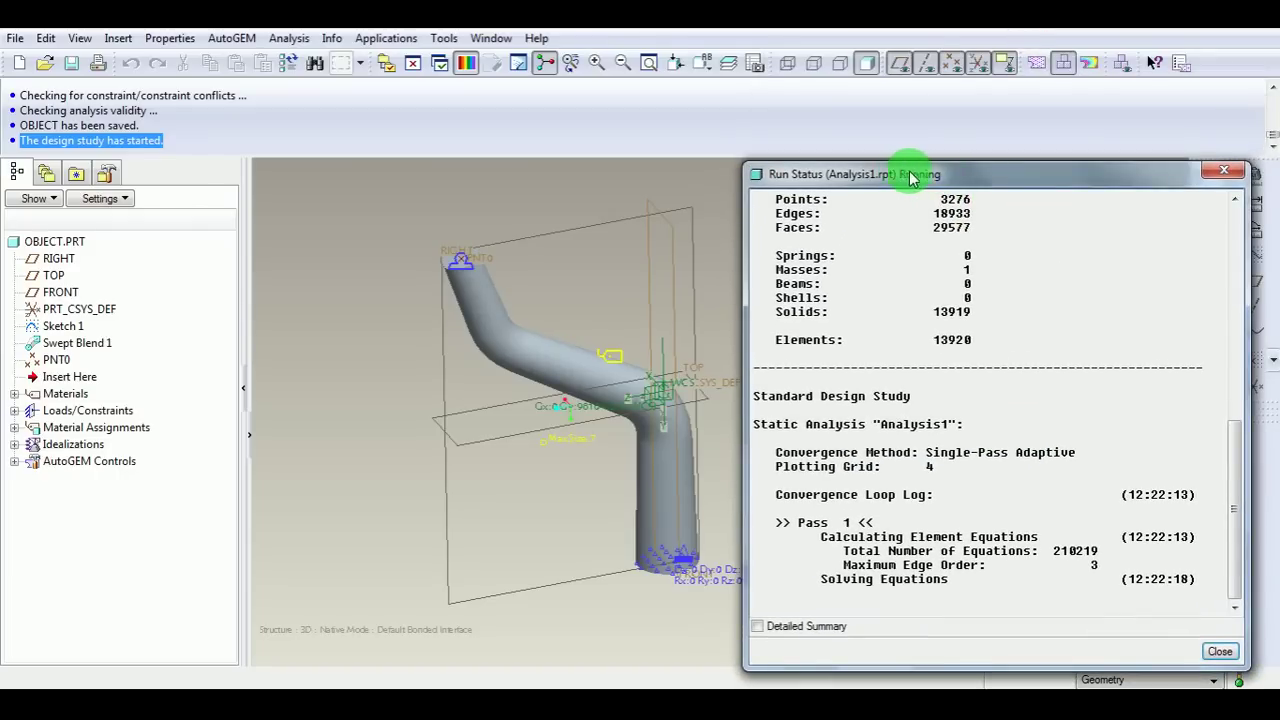
drag(955, 176, 942, 124)
drag(1214, 443, 1226, 245)
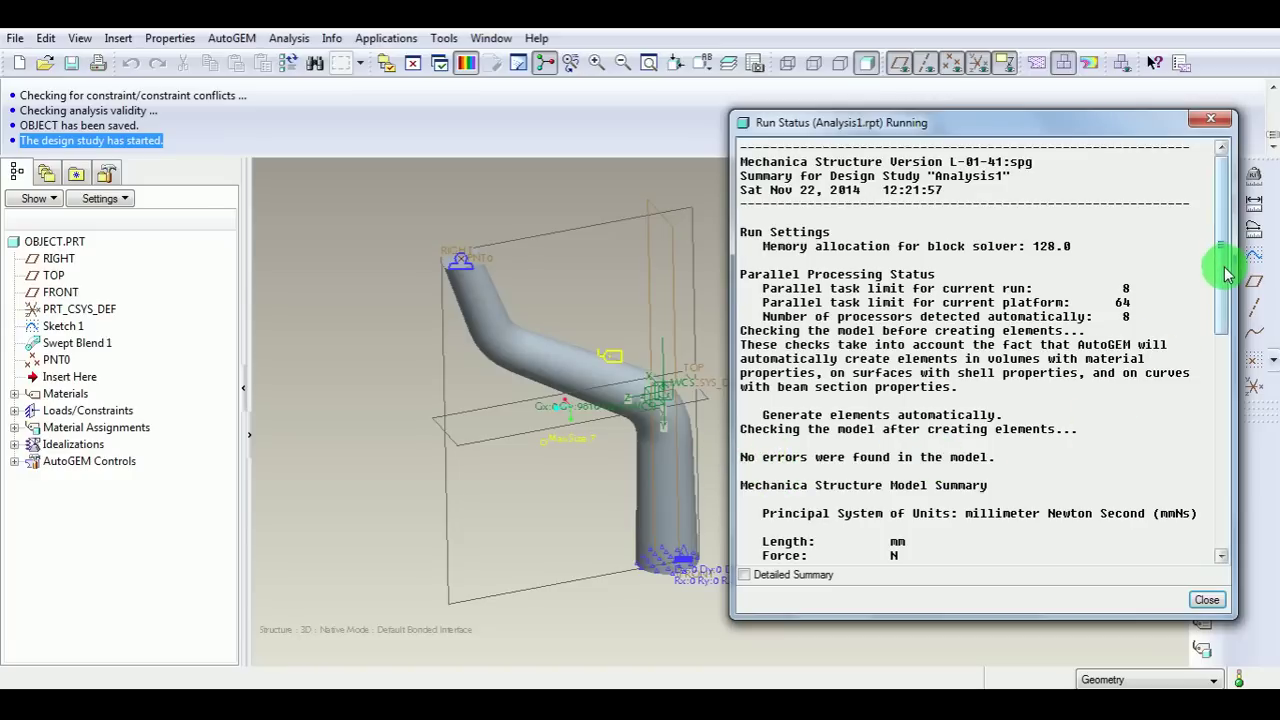
drag(1228, 273, 1230, 347)
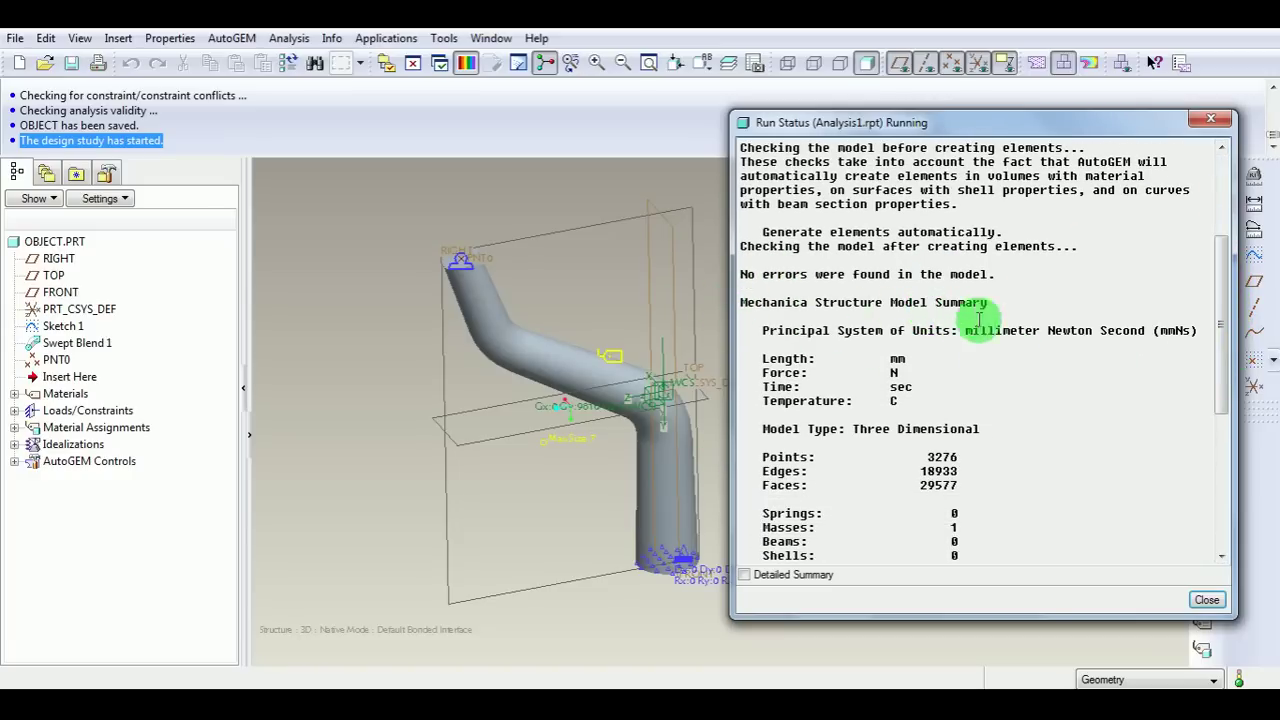
drag(1222, 287, 1223, 340)
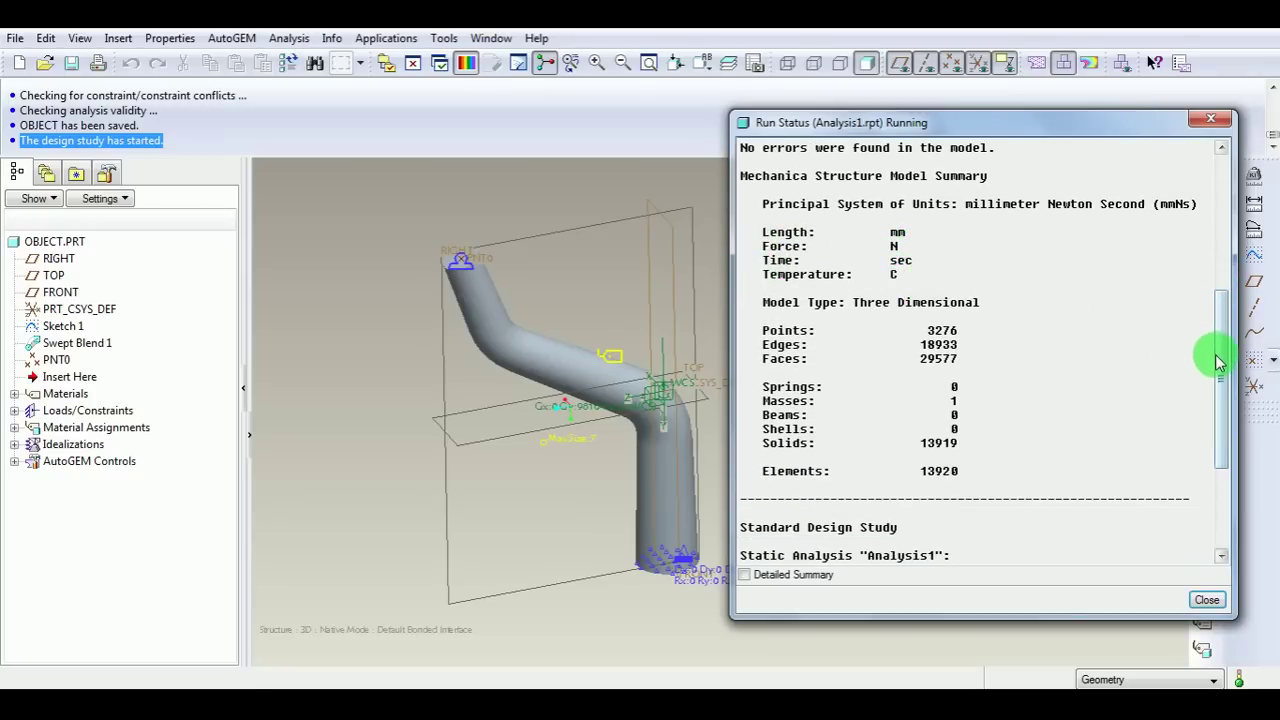
drag(1220, 363, 1220, 400)
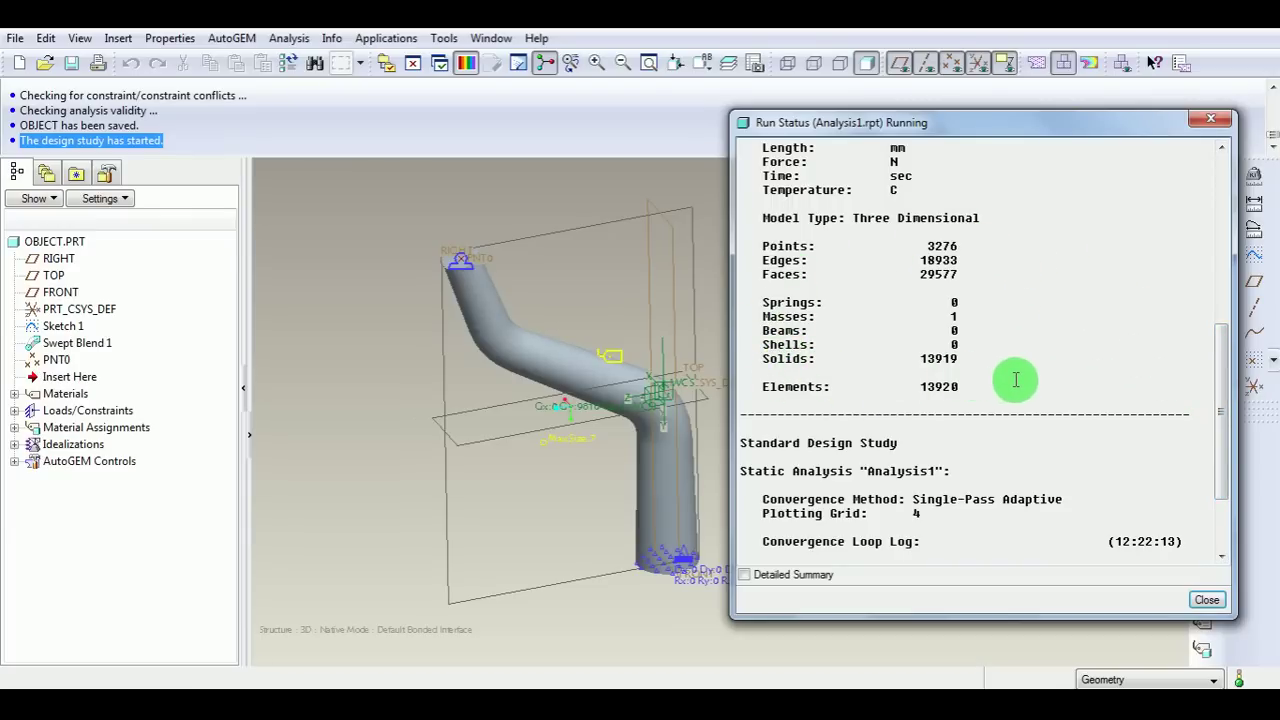
drag(1217, 380, 1212, 425)
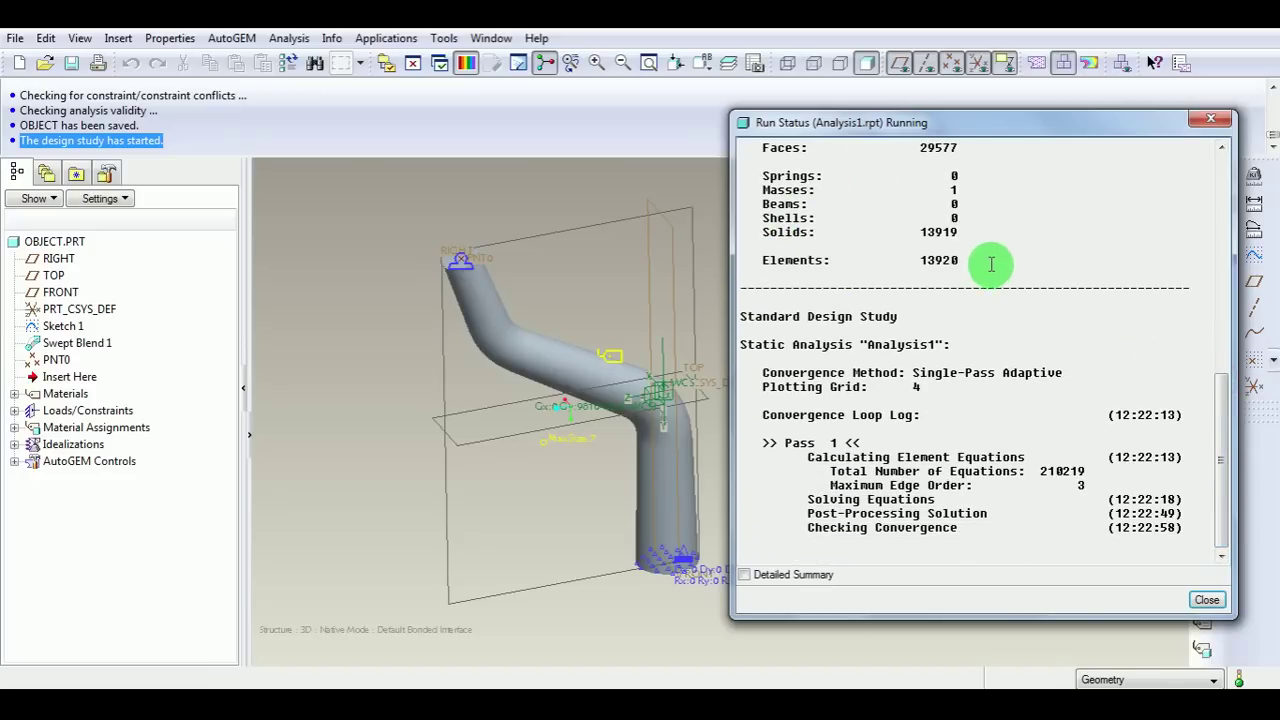
click(1221, 458)
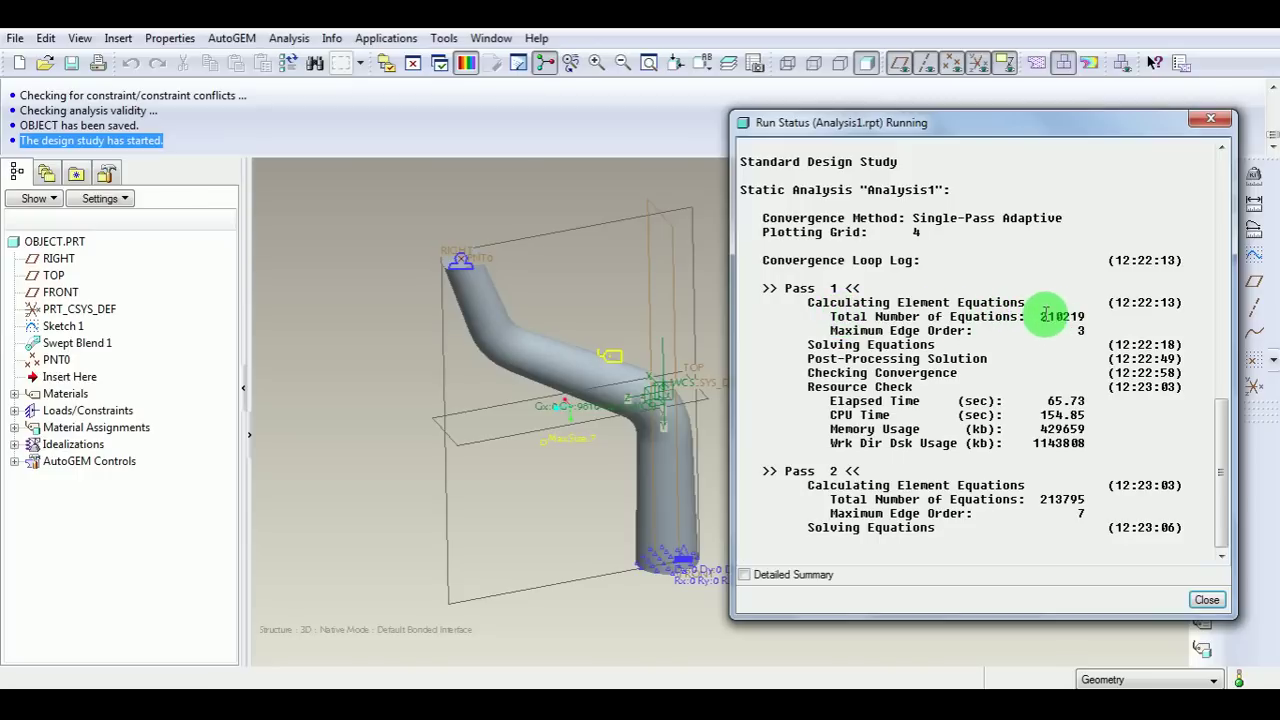
drag(1042, 316, 1086, 316)
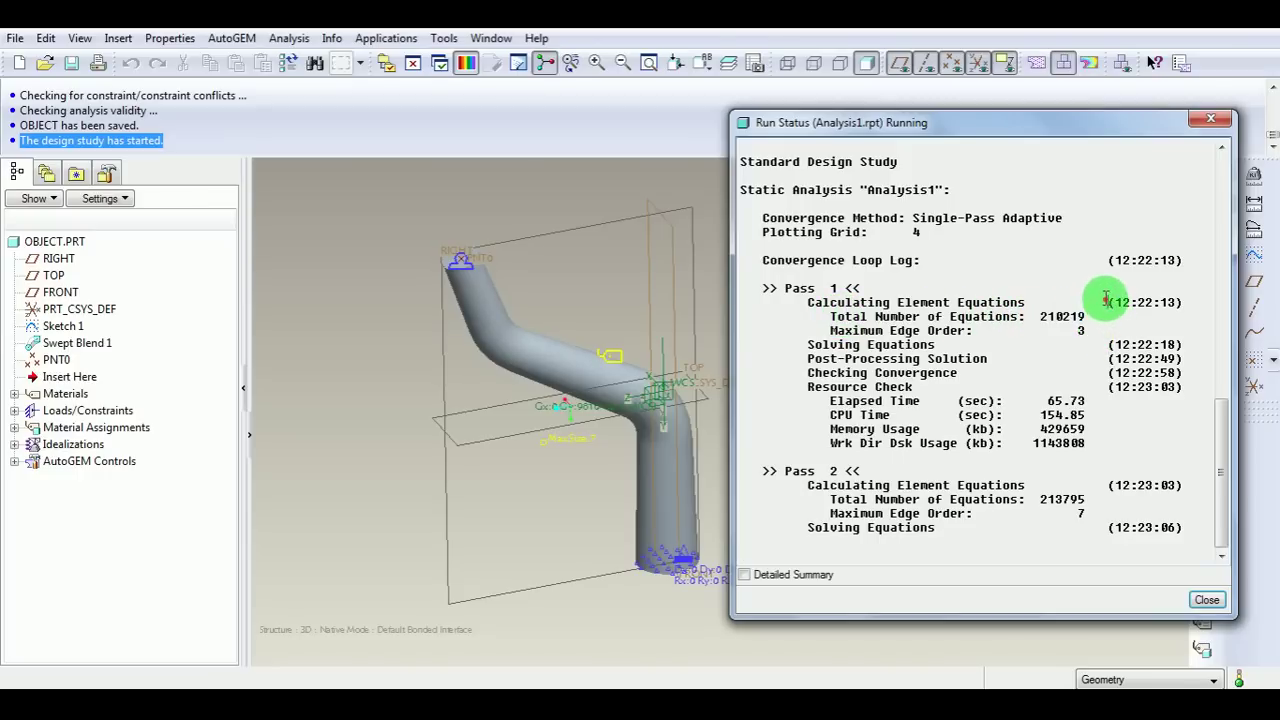
drag(1105, 301, 1205, 301)
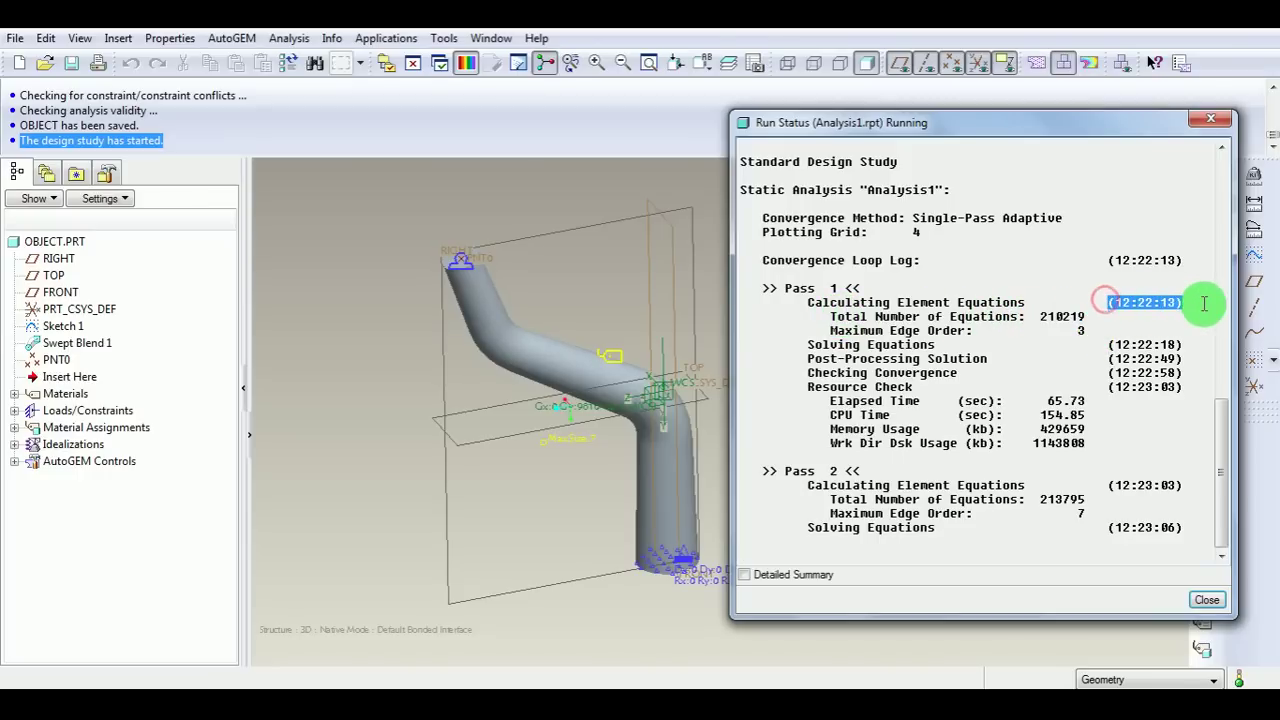
click(1220, 445)
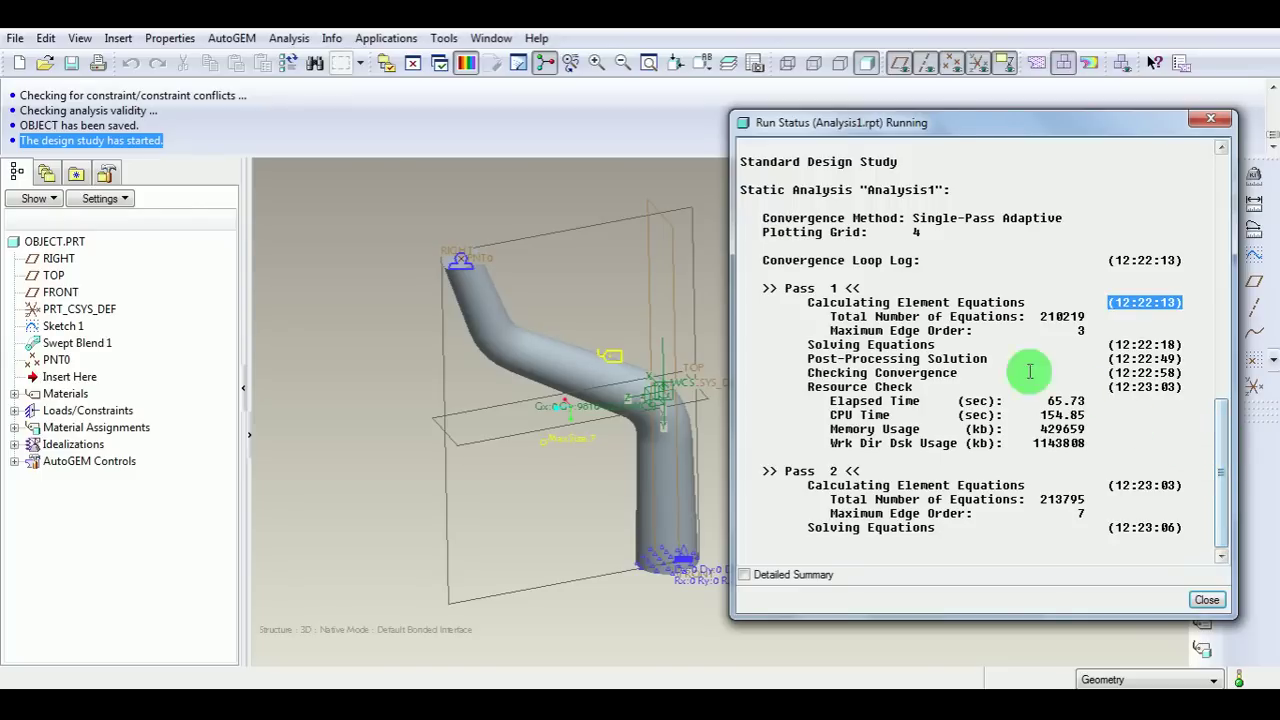
Check the completion entry in the Analysis1 run report, then close the diagnostics and the run status.
click(597, 35)
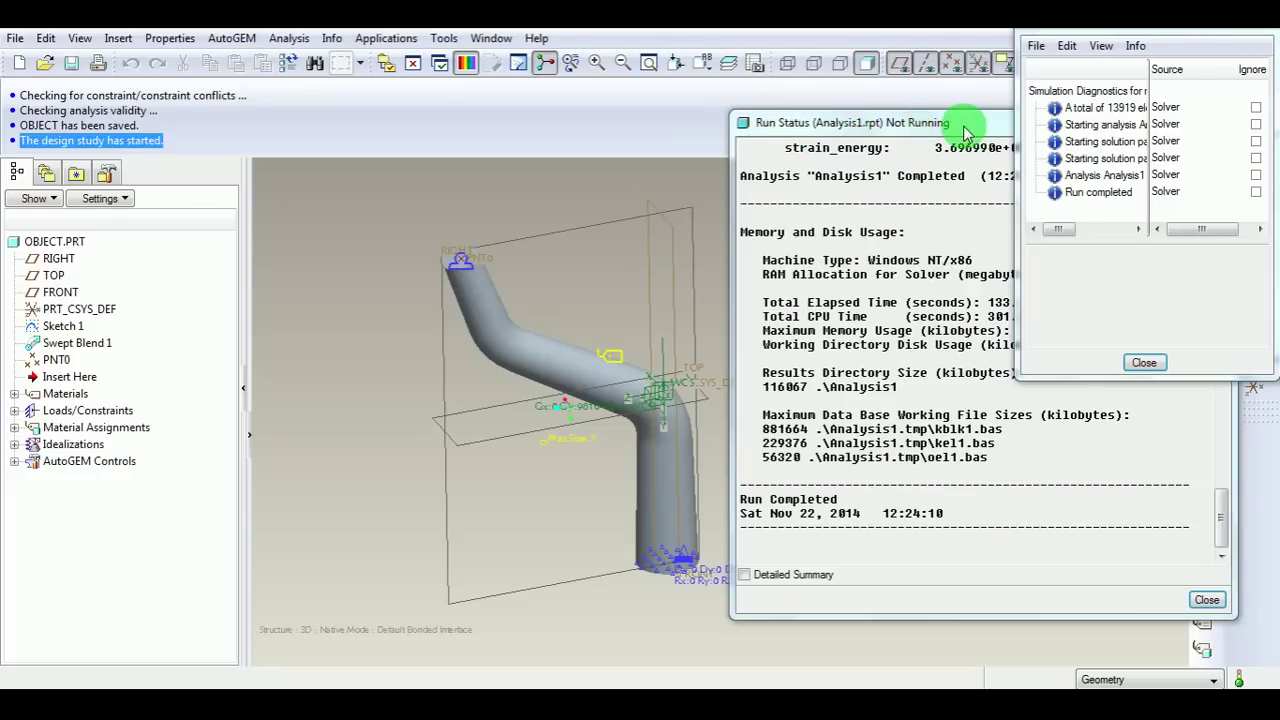
drag(738, 499, 849, 498)
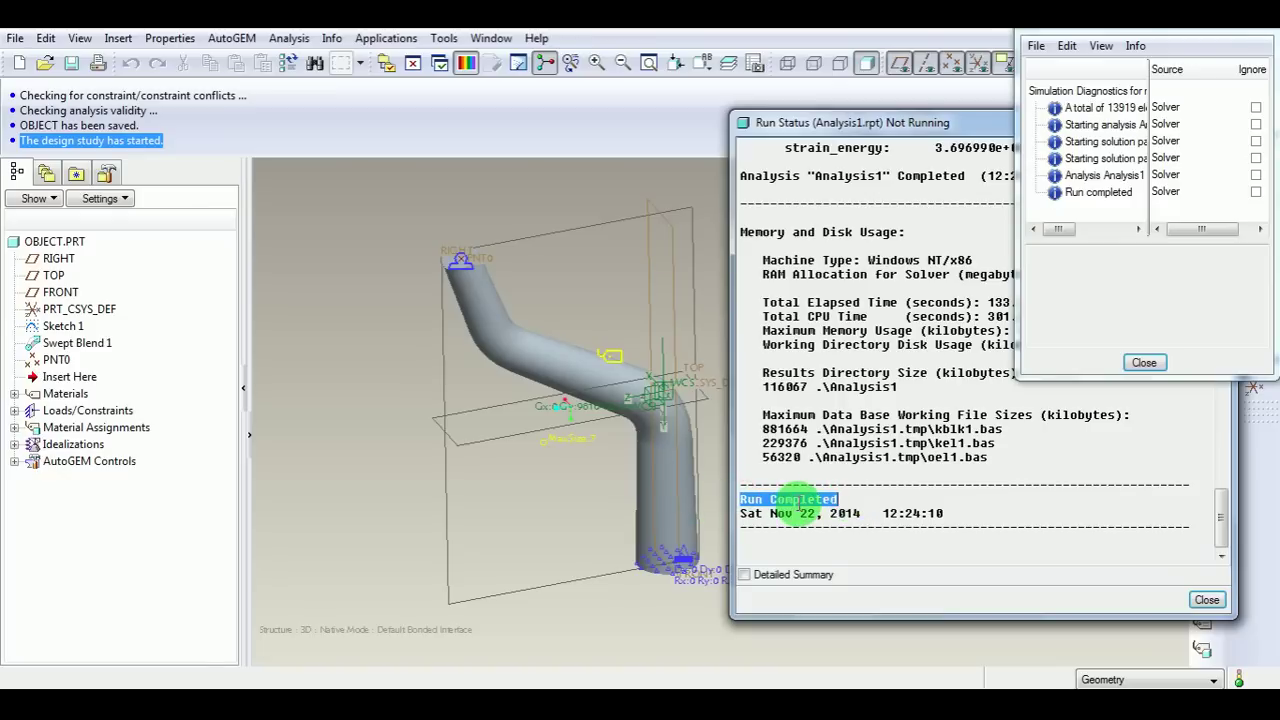
drag(740, 513, 959, 514)
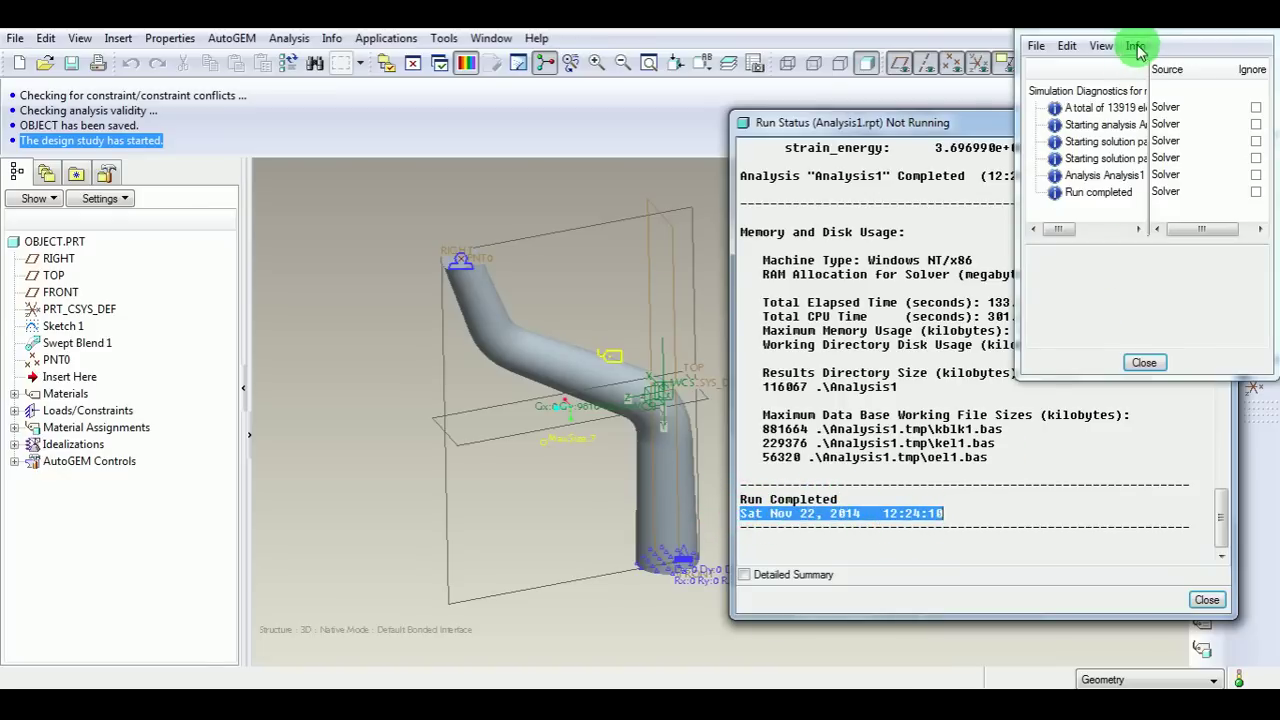
drag(1155, 38, 1097, 152)
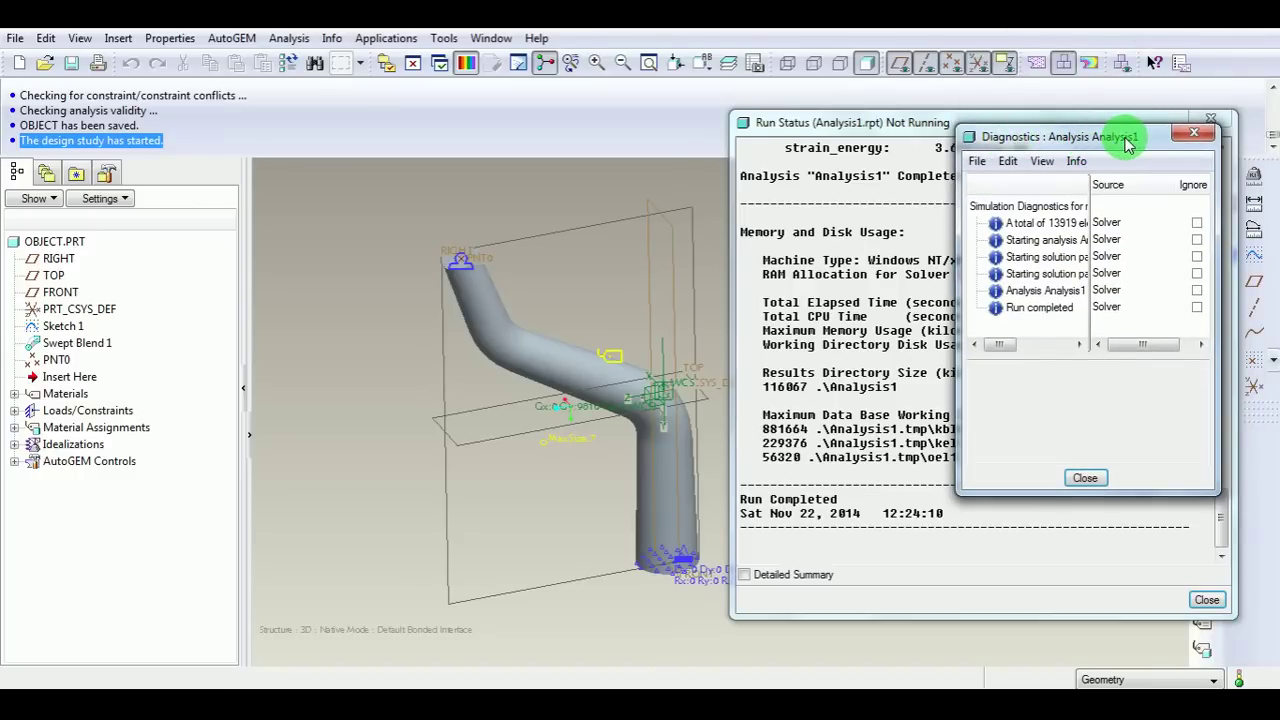
click(1092, 481)
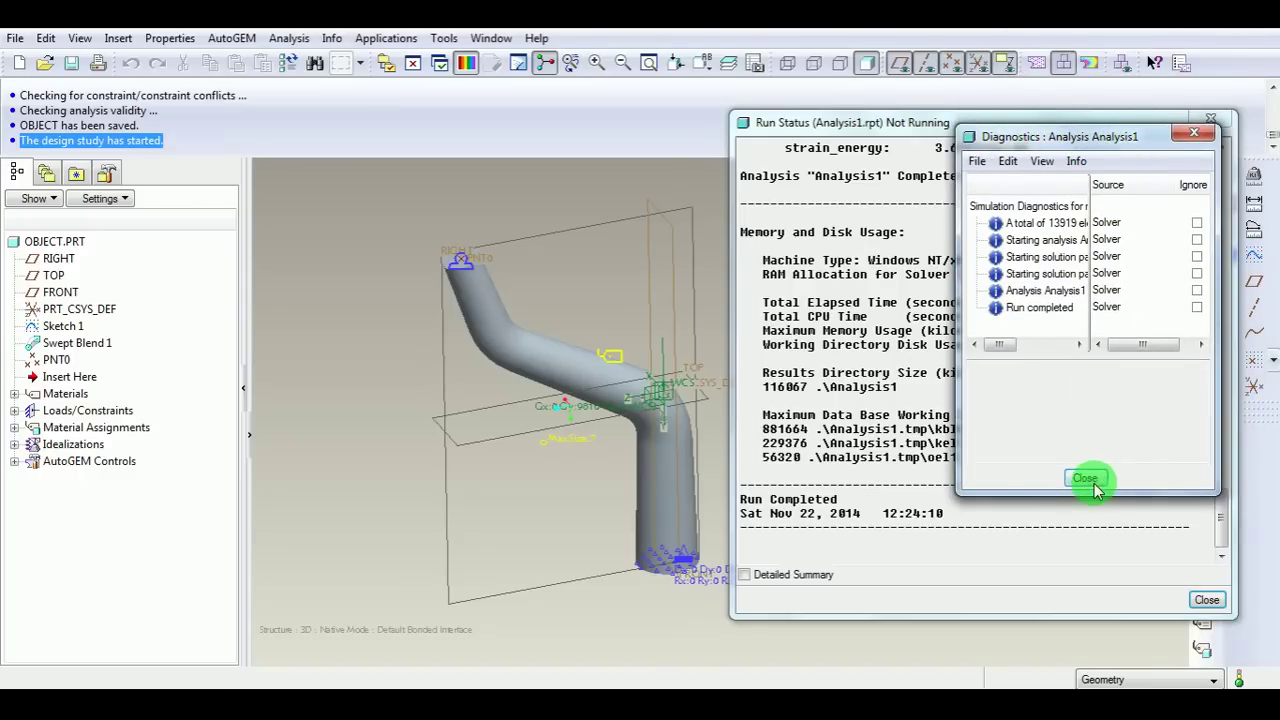
click(1210, 600)
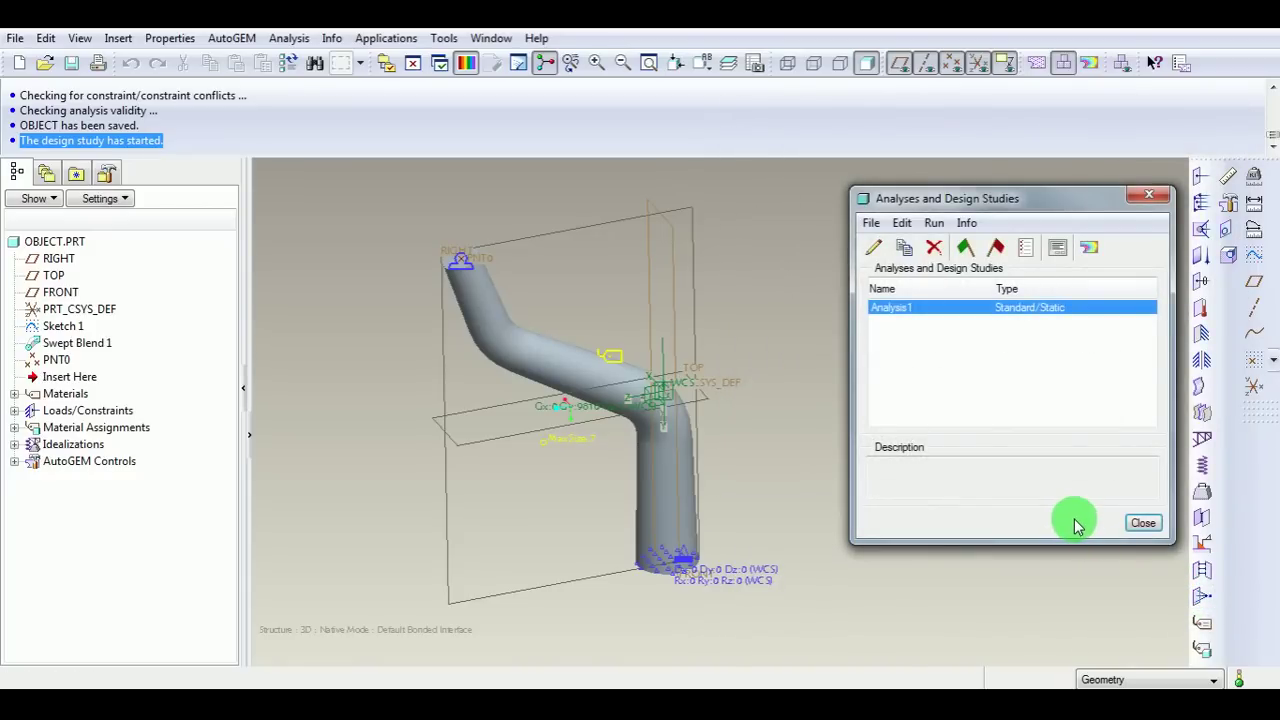
Define and show result window Window1 as an animated, deformed fringe plot of von Mises stress with continuous tone.
click(1088, 249)
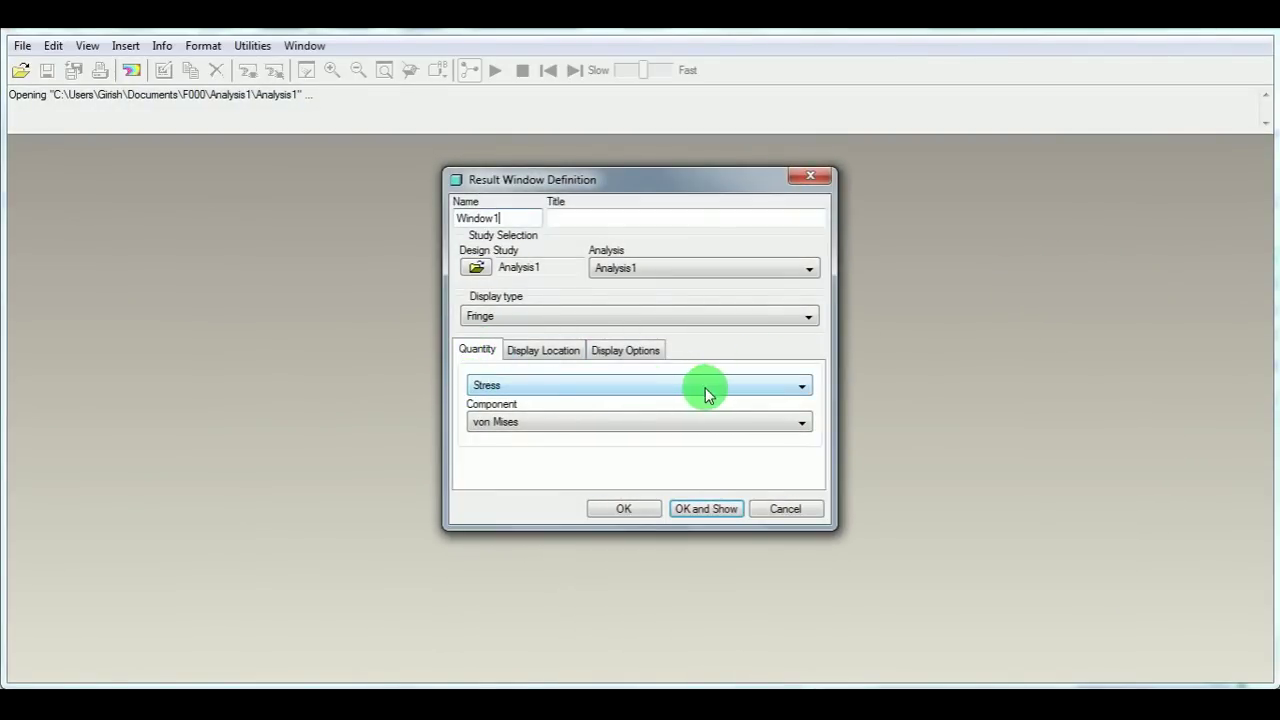
click(549, 352)
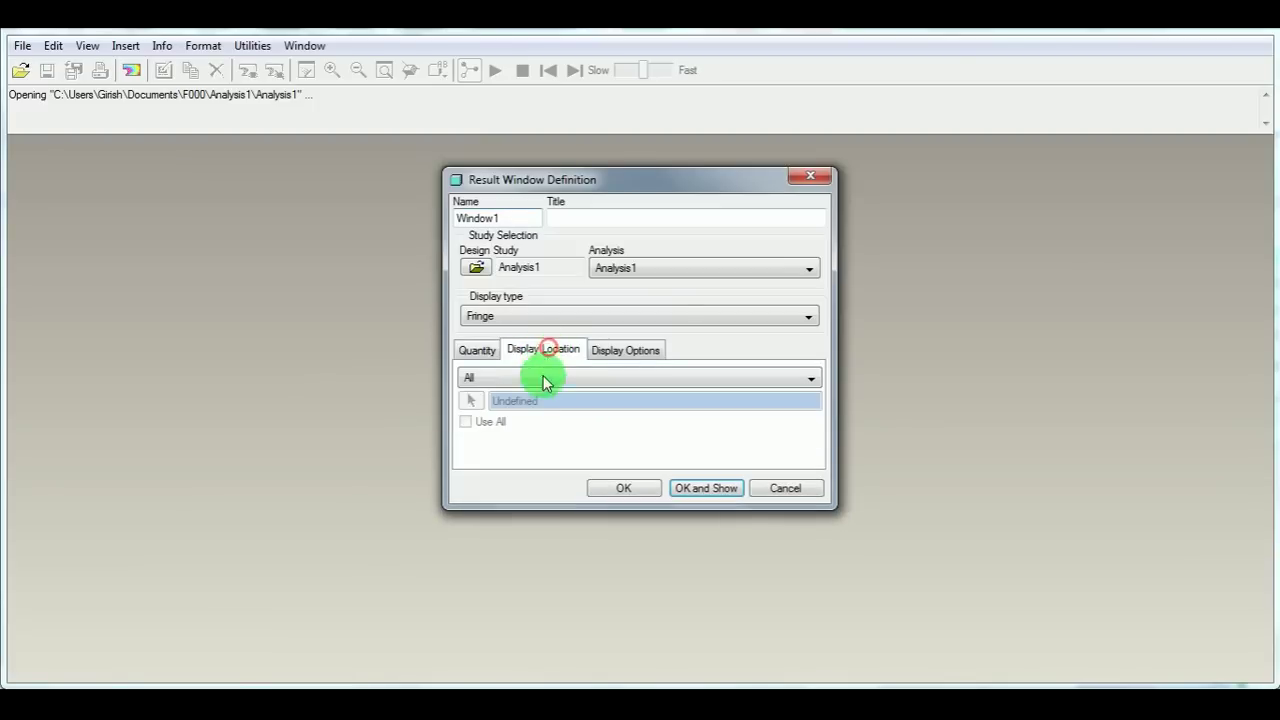
click(615, 351)
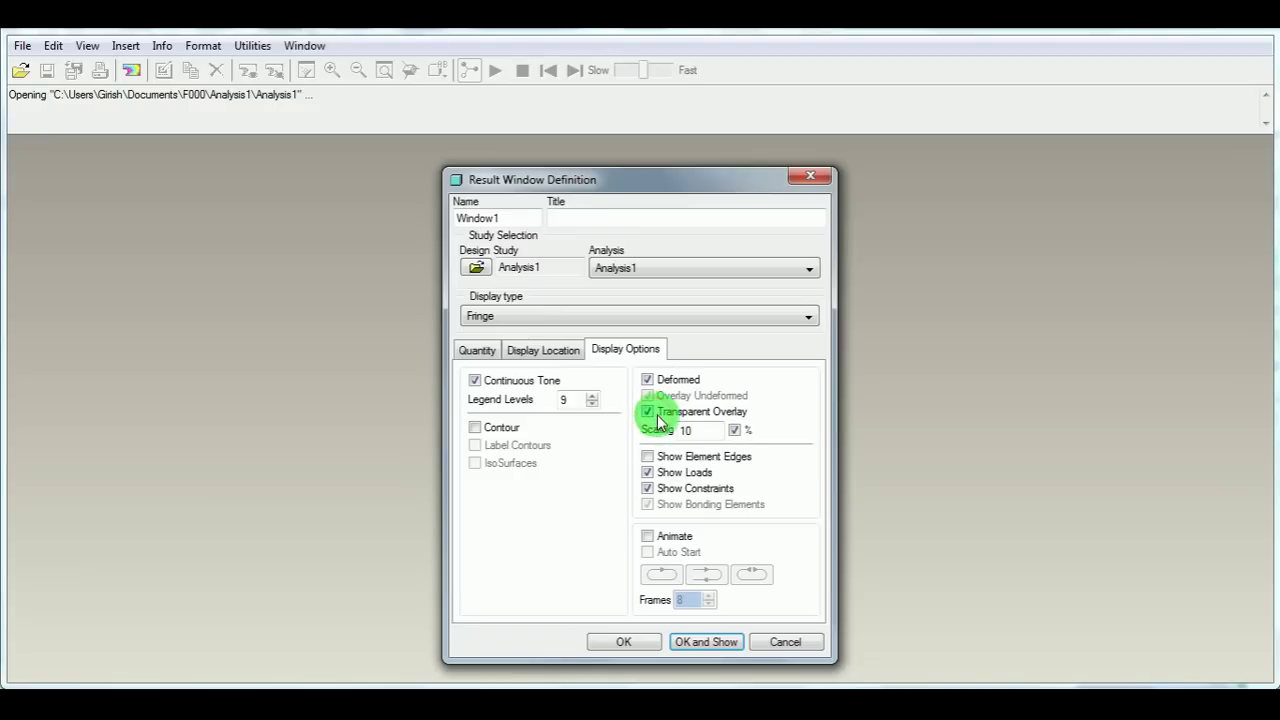
click(648, 537)
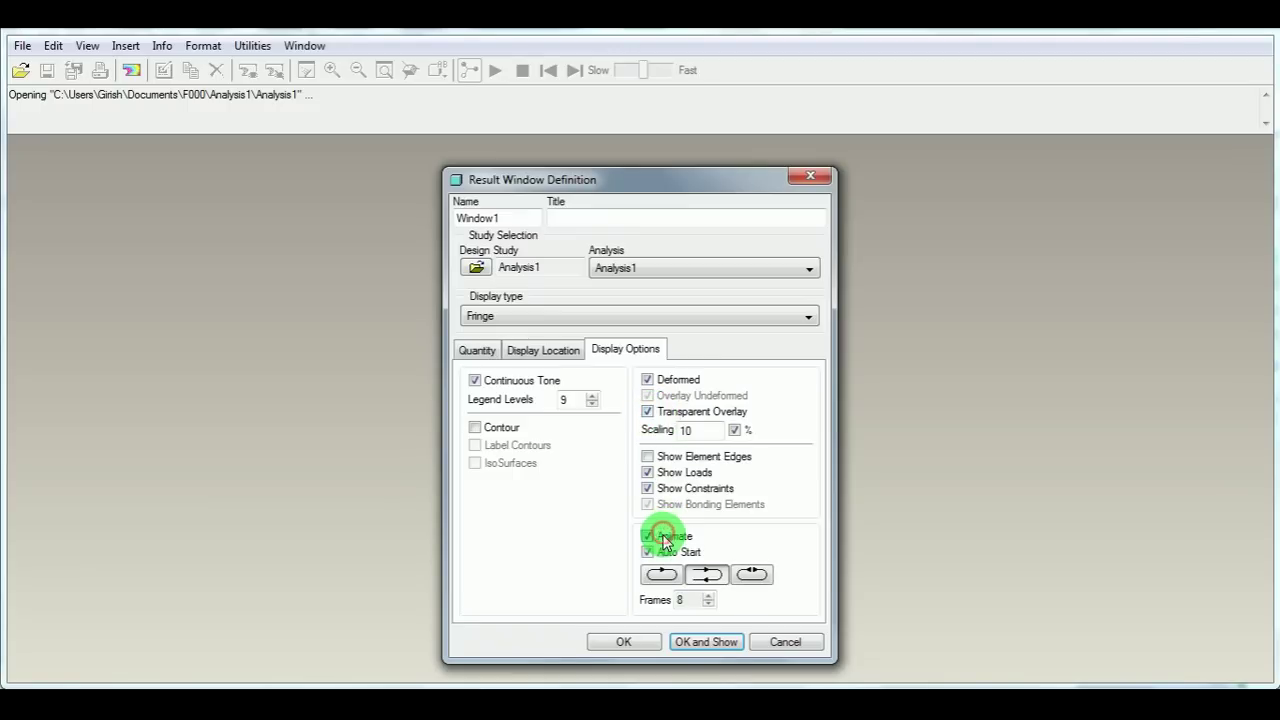
click(697, 642)
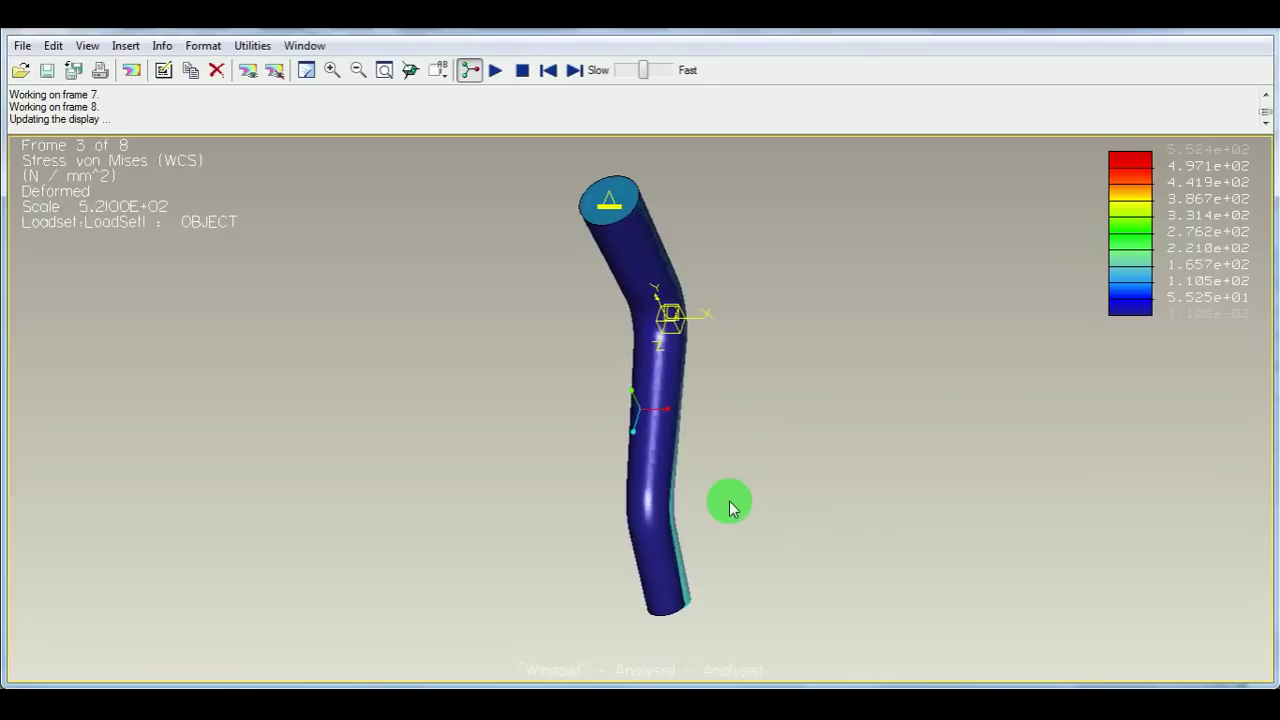
Examine the animated von Mises stress plot of the deformed bar from several angles.
middle_drag(711, 380, 545, 472)
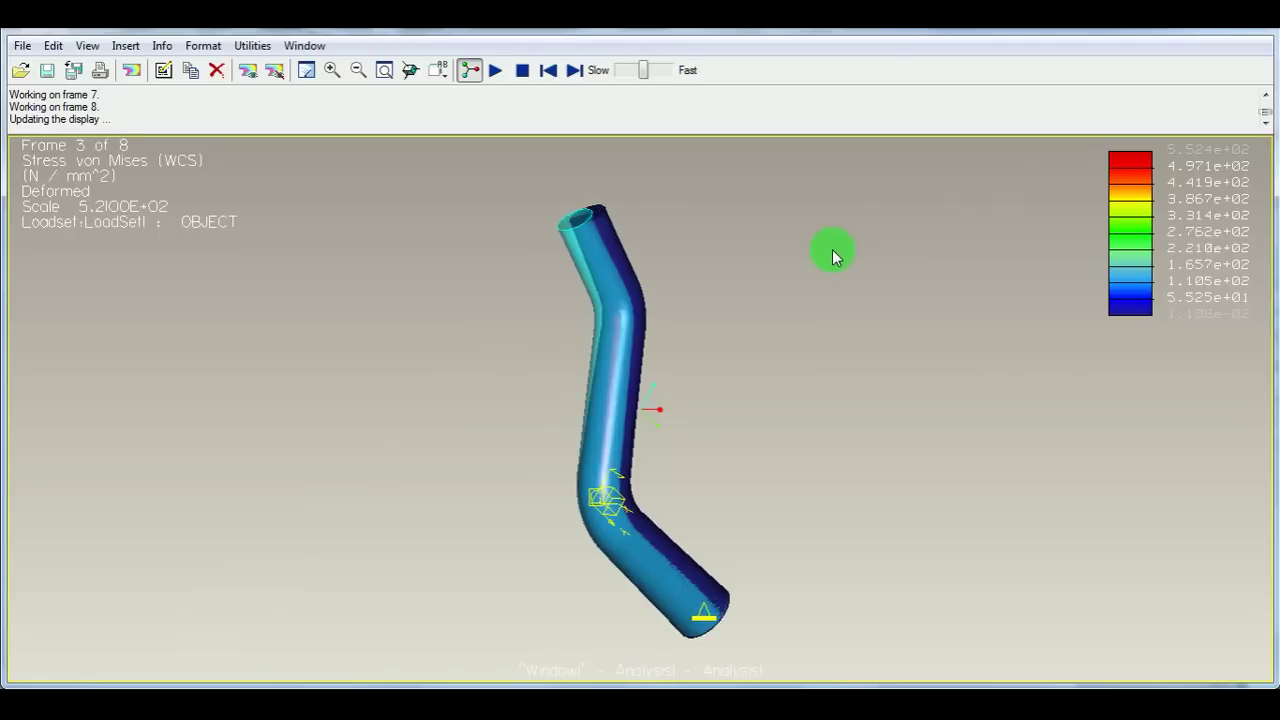
mouse_move(590, 328)
middle_down()
mouse_move(531, 289)
mouse_move(506, 311)
mouse_move(563, 345)
middle_up()
middle_drag(635, 401, 635, 401)
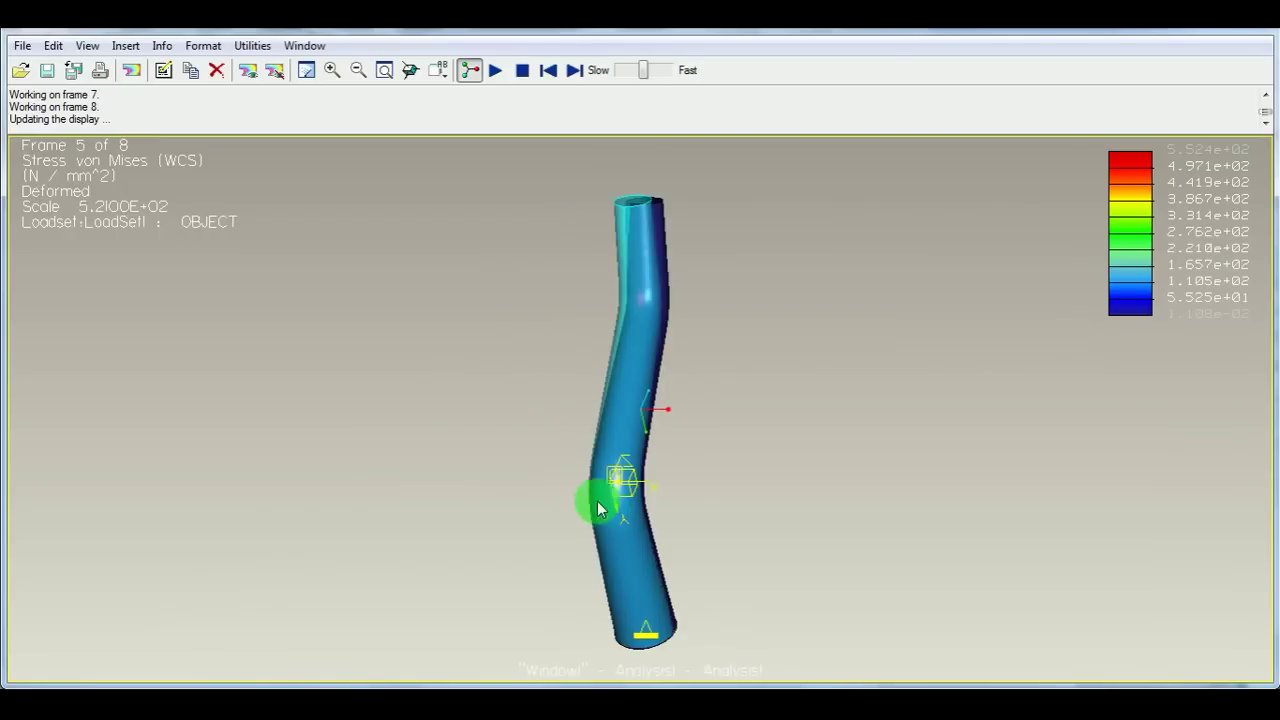
mouse_move(587, 459)
middle_down()
mouse_move(489, 403)
mouse_move(465, 412)
mouse_move(449, 400)
mouse_move(513, 410)
middle_up()
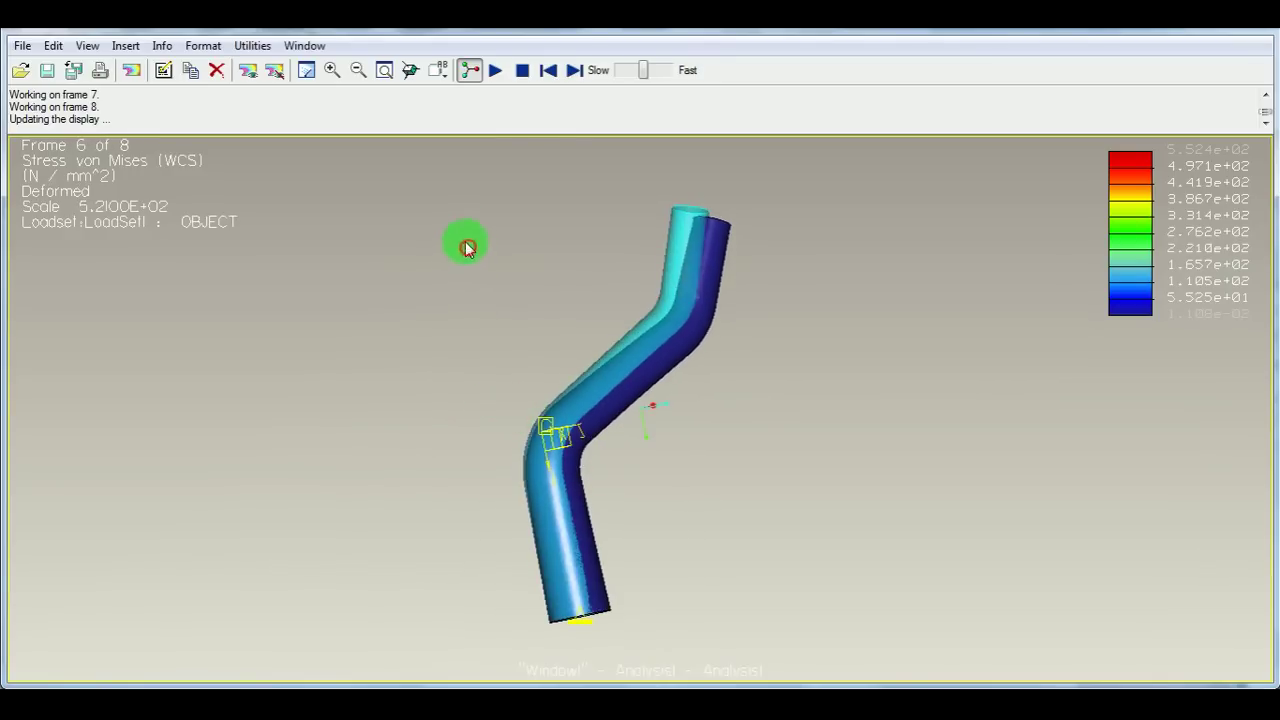
Add result window Window2 from design study Analysis1 as a fringe plot of the Y component of displacement.
click(125, 46)
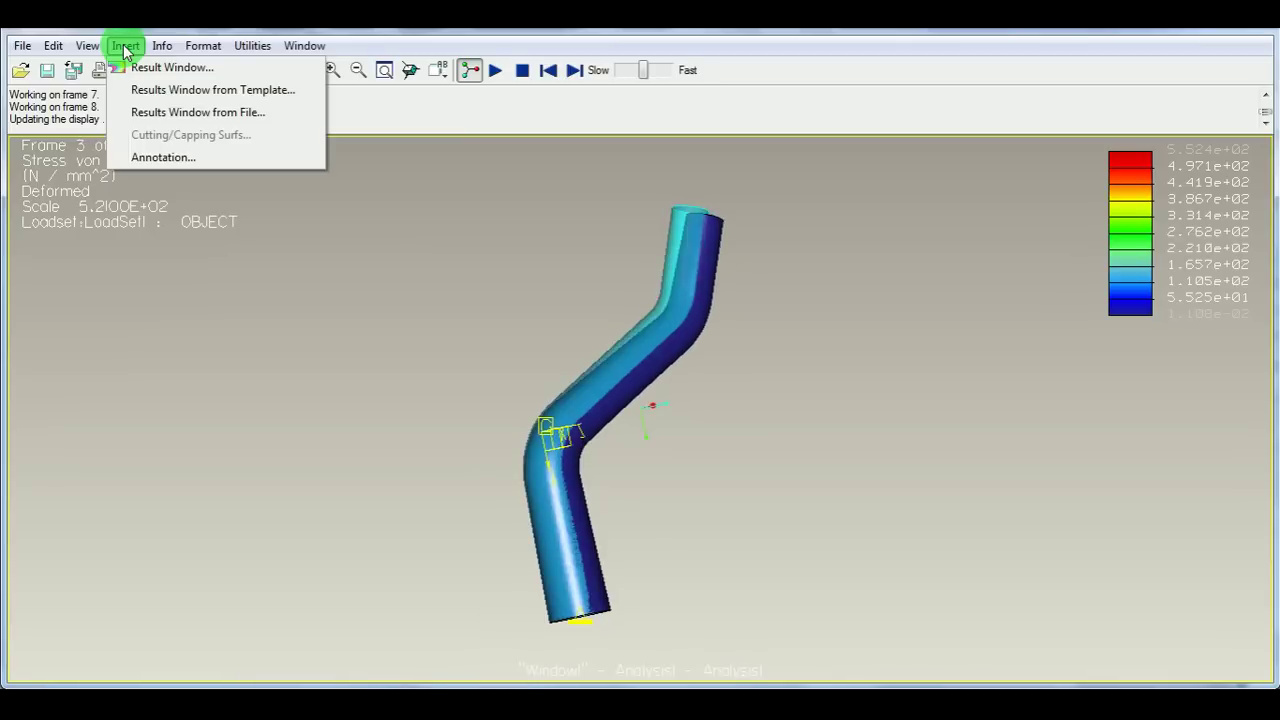
click(137, 66)
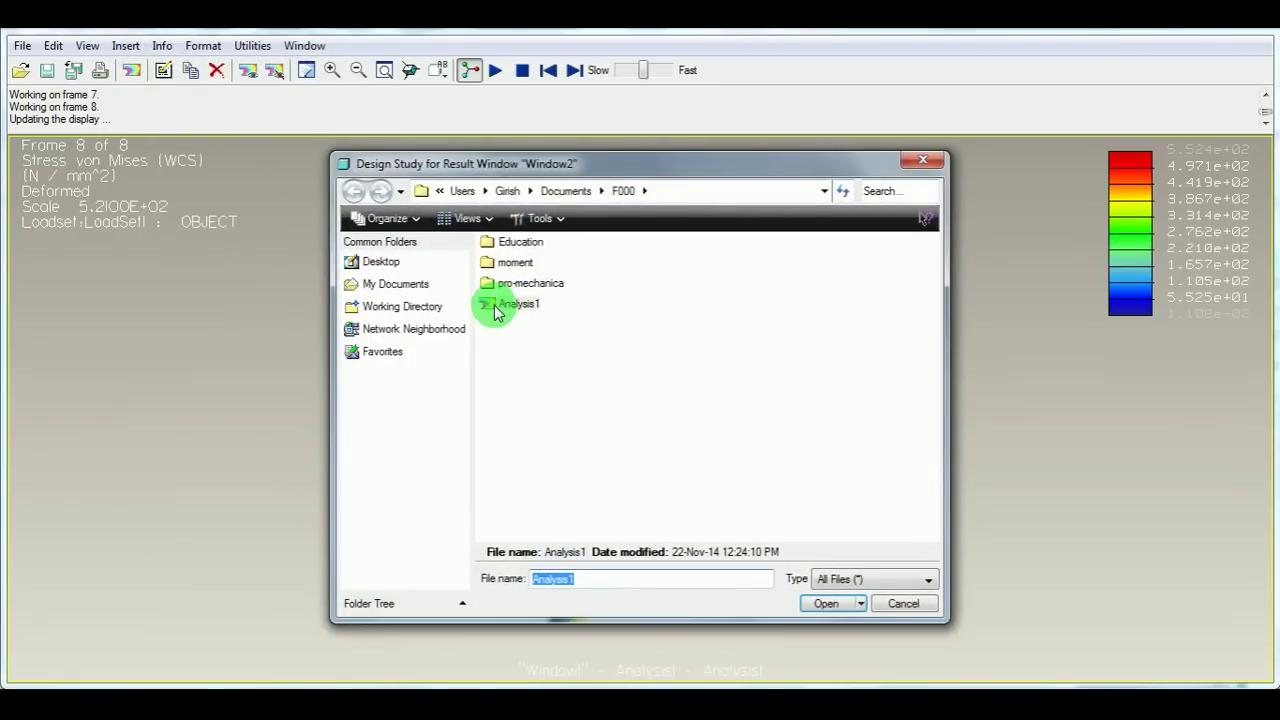
click(822, 604)
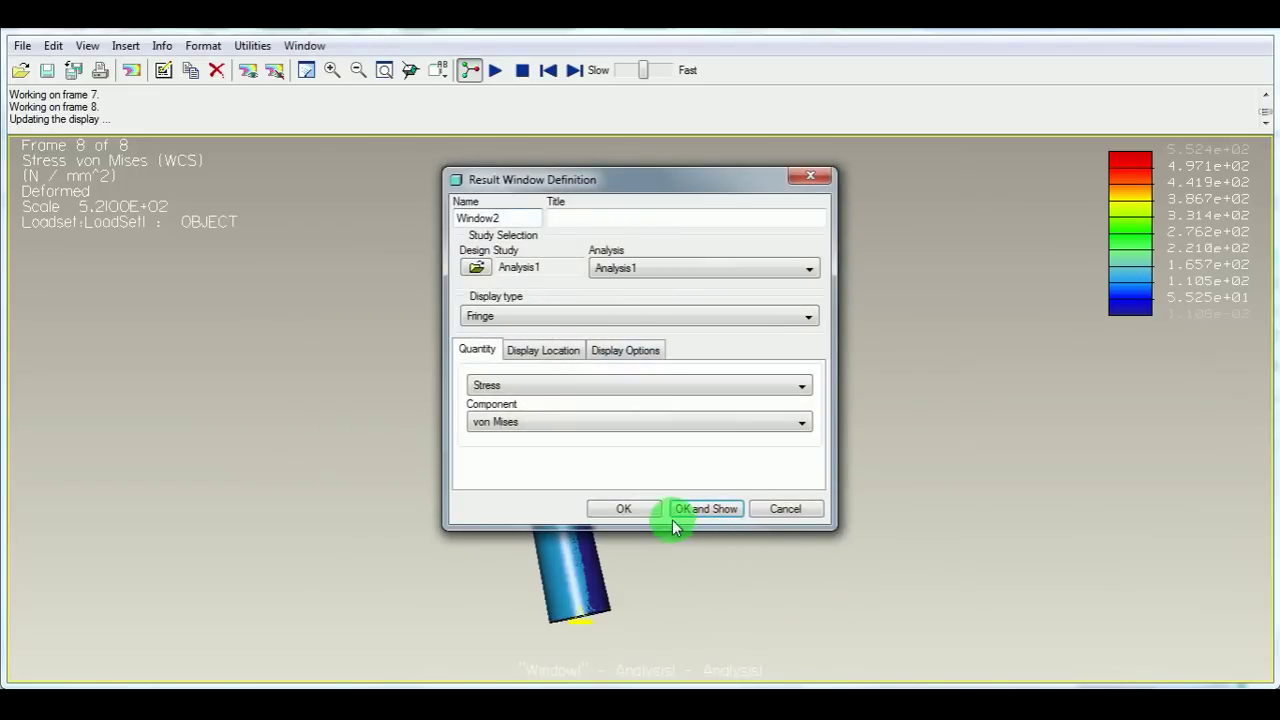
click(506, 384)
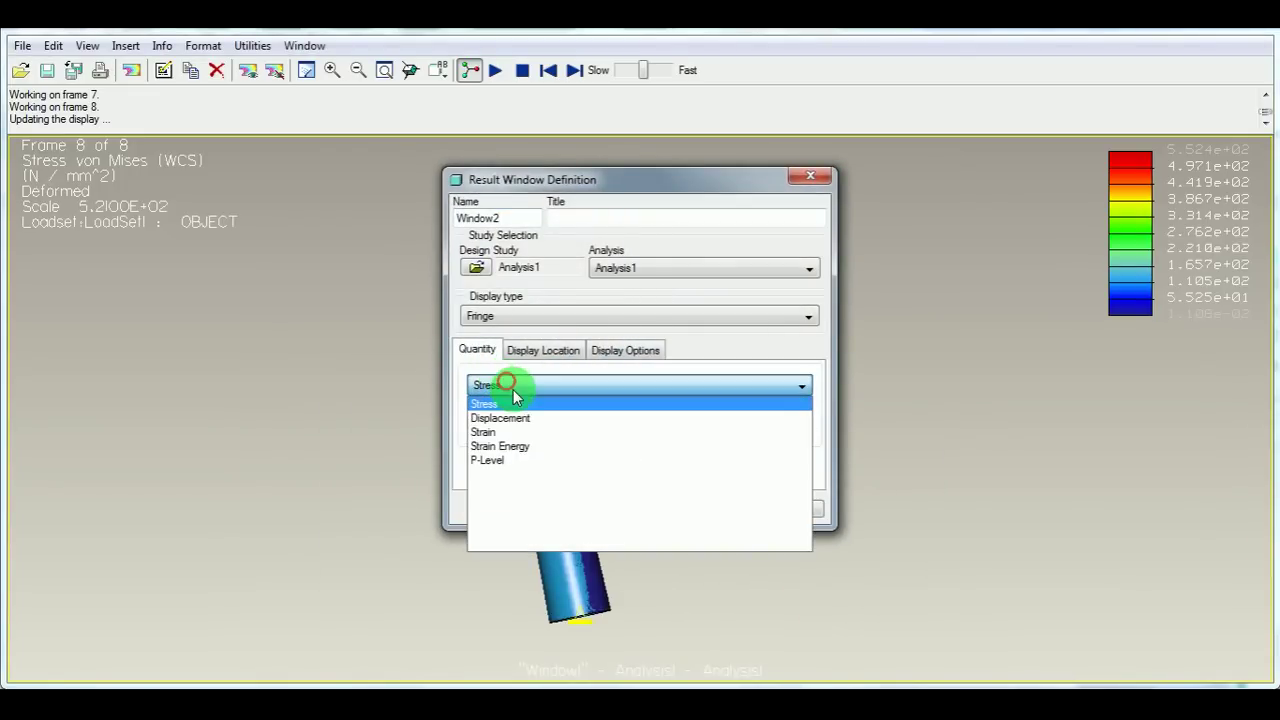
click(514, 418)
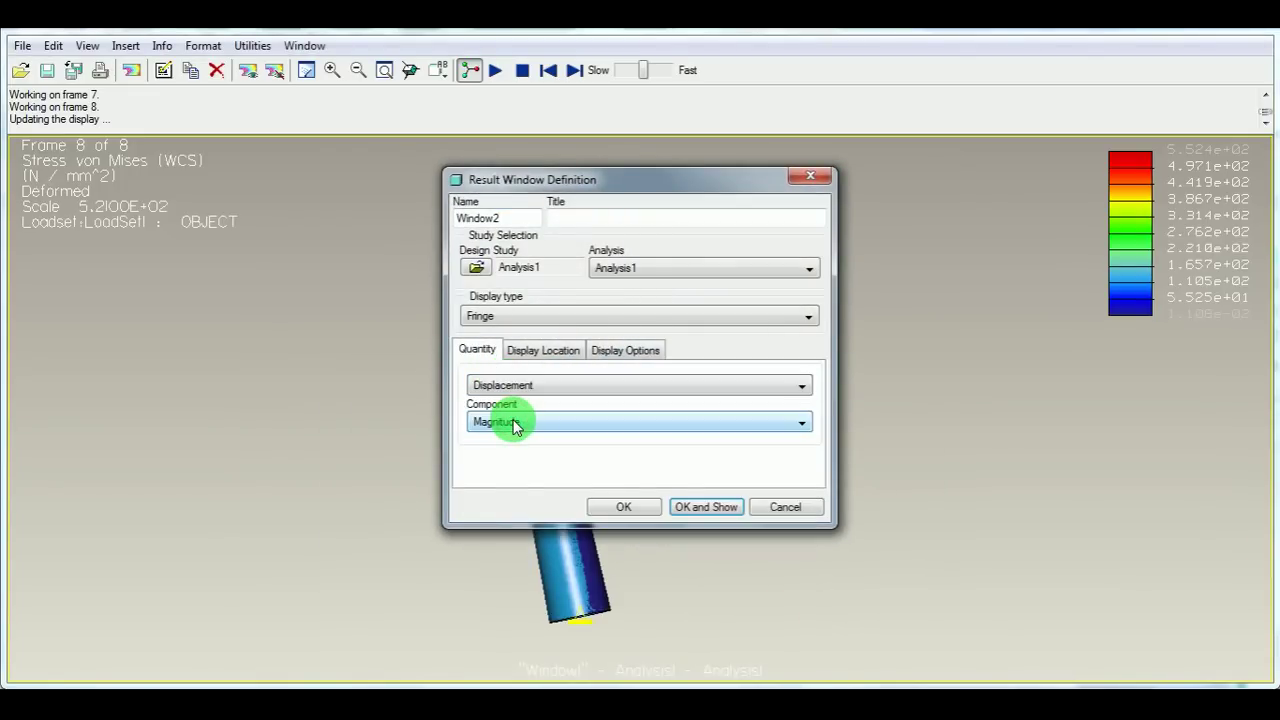
click(514, 426)
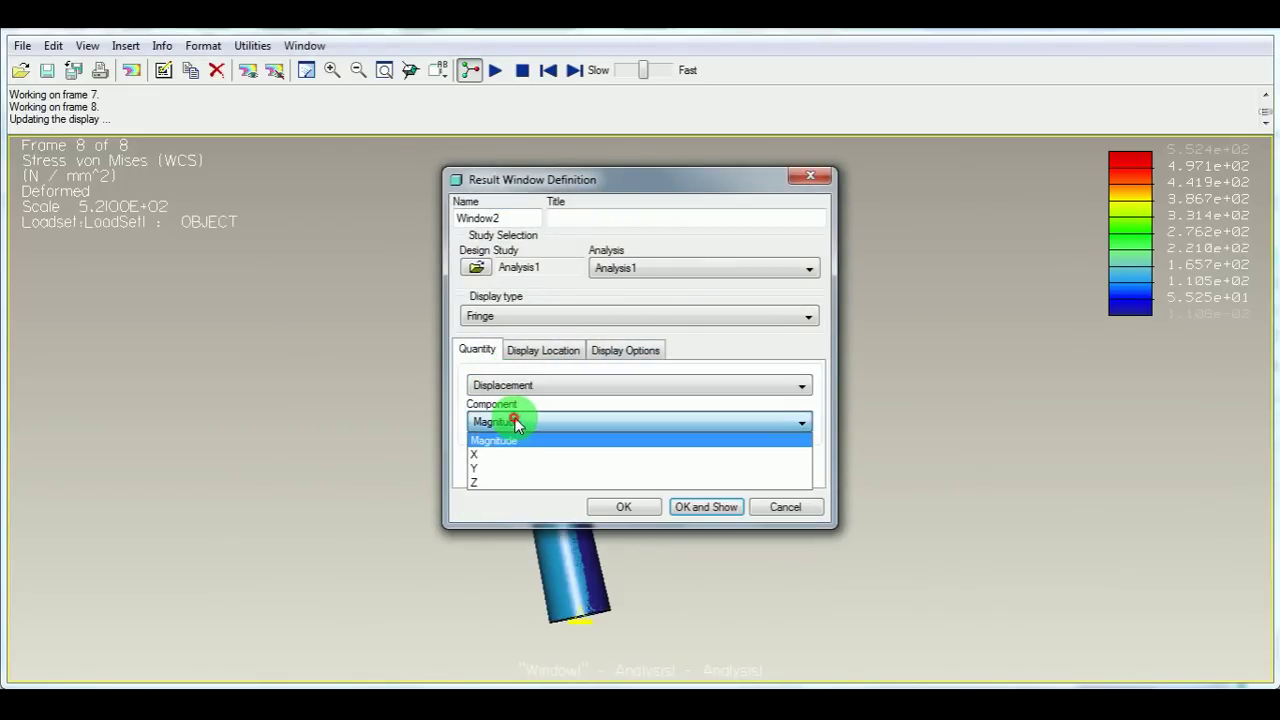
click(481, 469)
Set Window2 to an animated, deformed display with continuous tone and transparent overlay, and show it beside the stress plot.
click(620, 350)
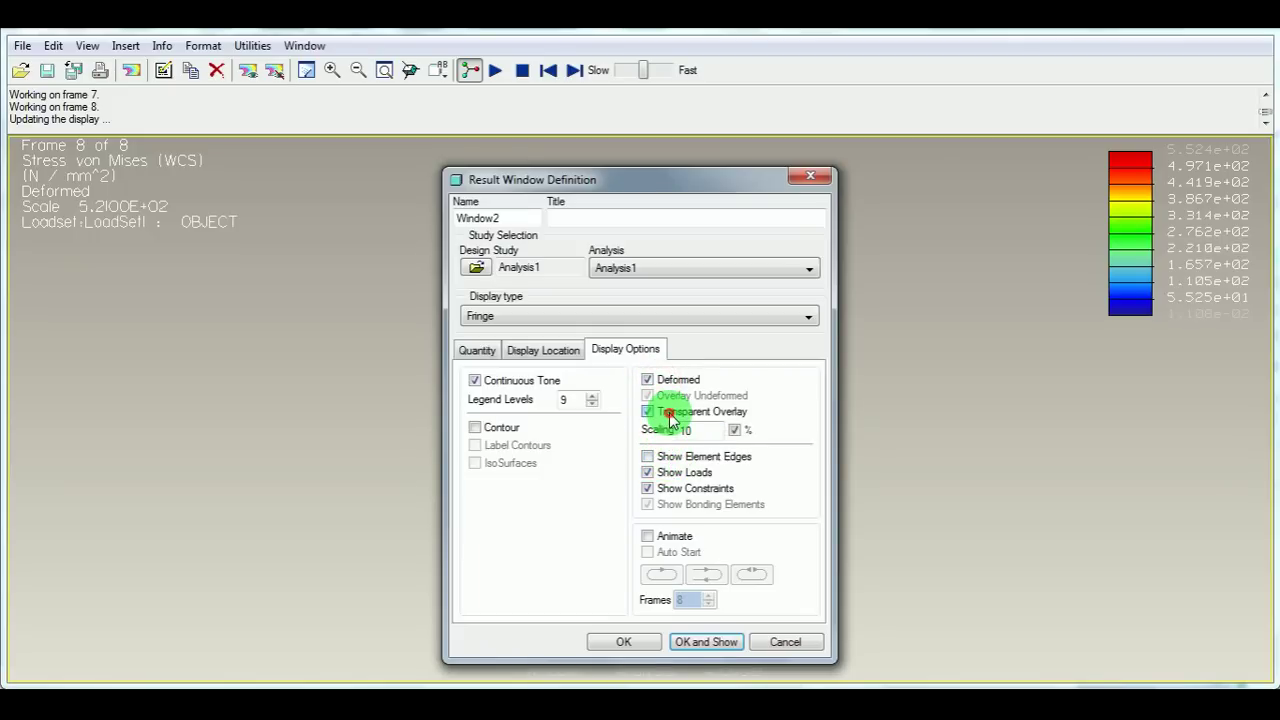
click(648, 536)
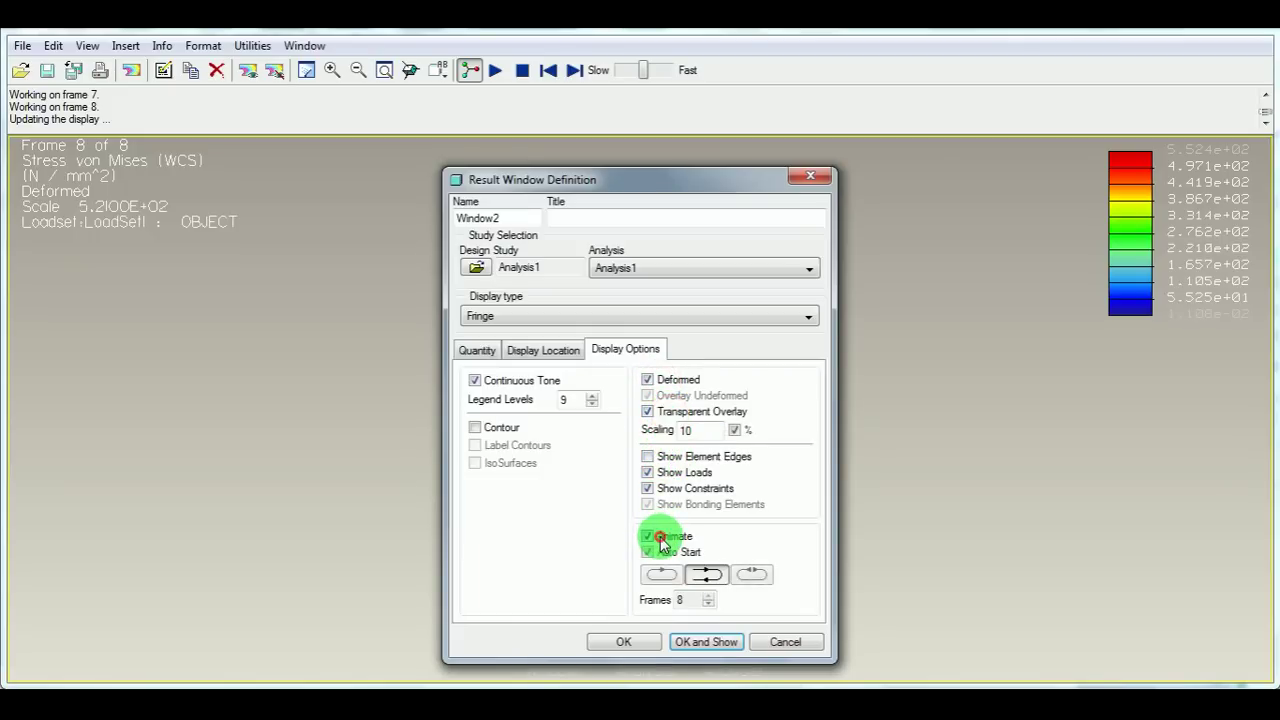
click(688, 640)
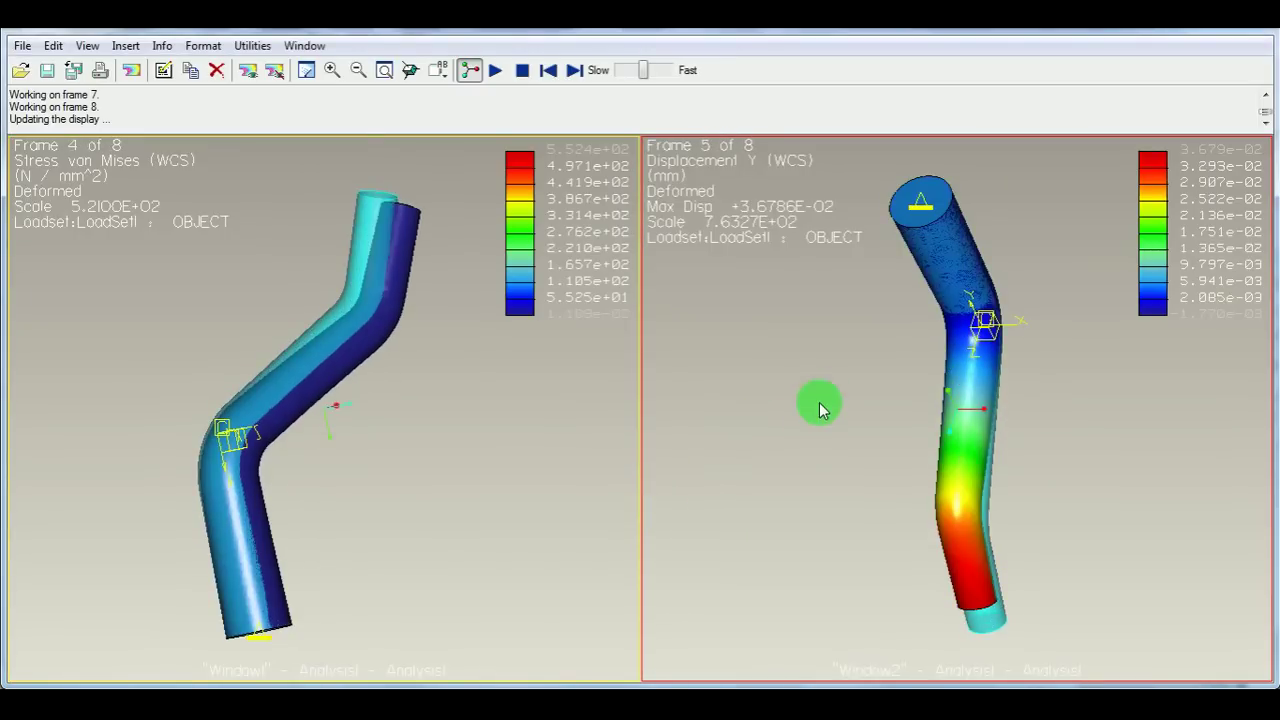
middle_drag(900, 334, 946, 354)
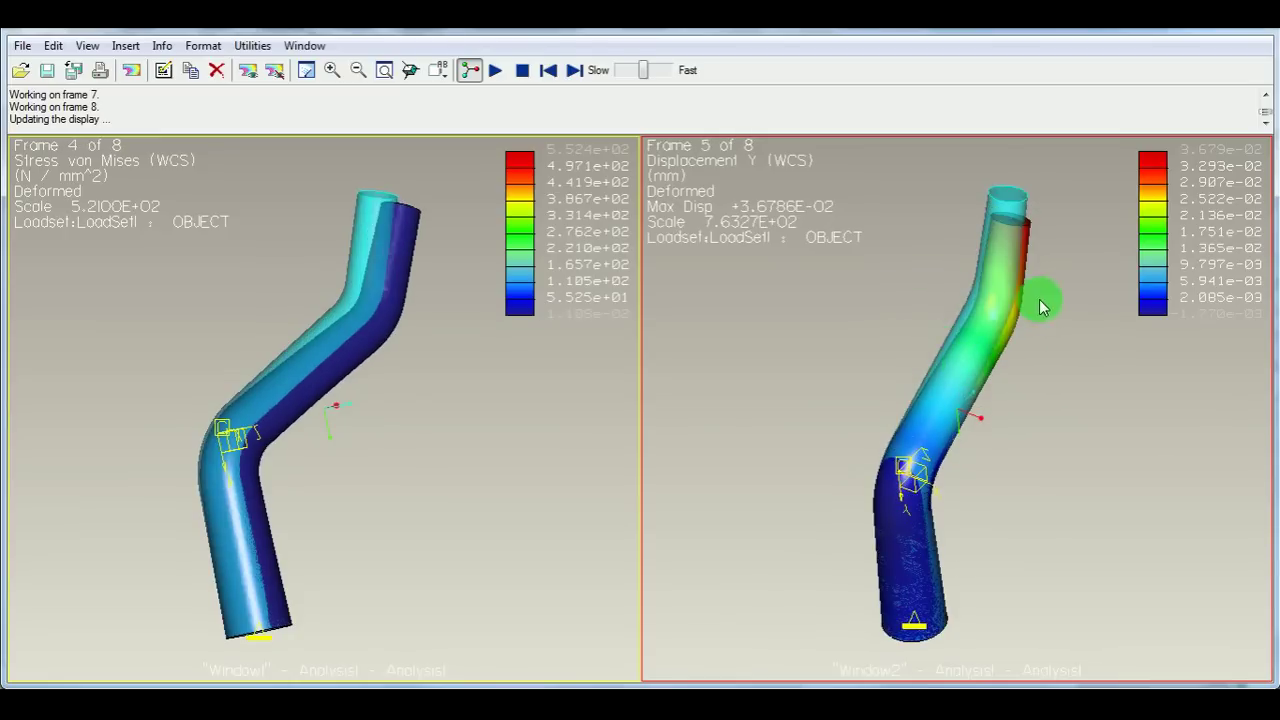
mouse_move(924, 532)
middle_down()
mouse_move(849, 491)
mouse_move(971, 543)
mouse_move(933, 546)
middle_up()
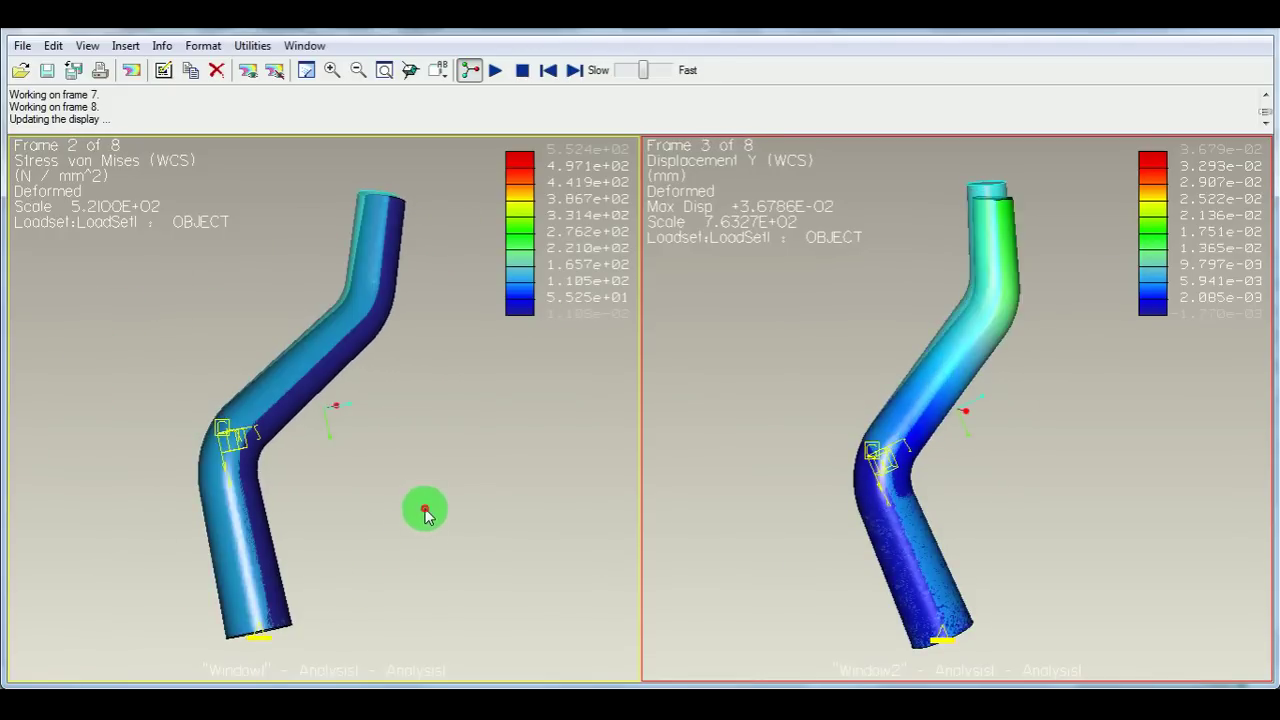
Set the background color of the von Mises stress result window to White.
click(306, 212)
click(203, 47)
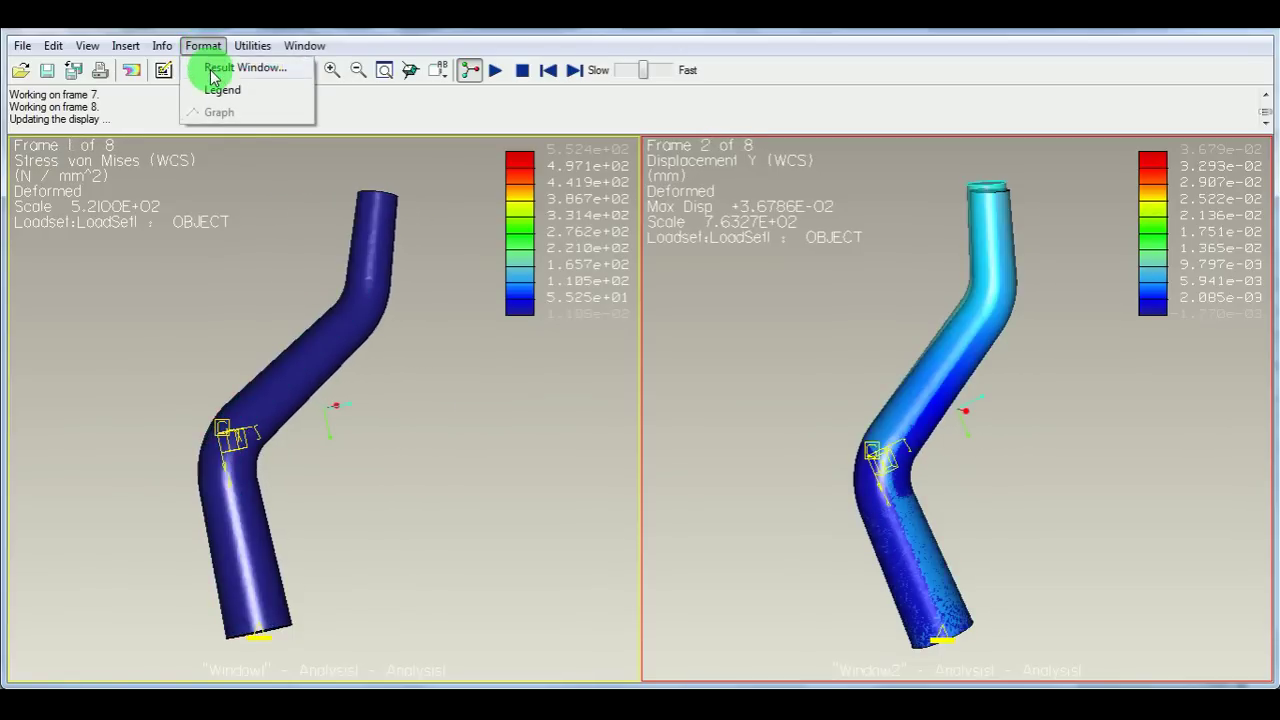
click(271, 74)
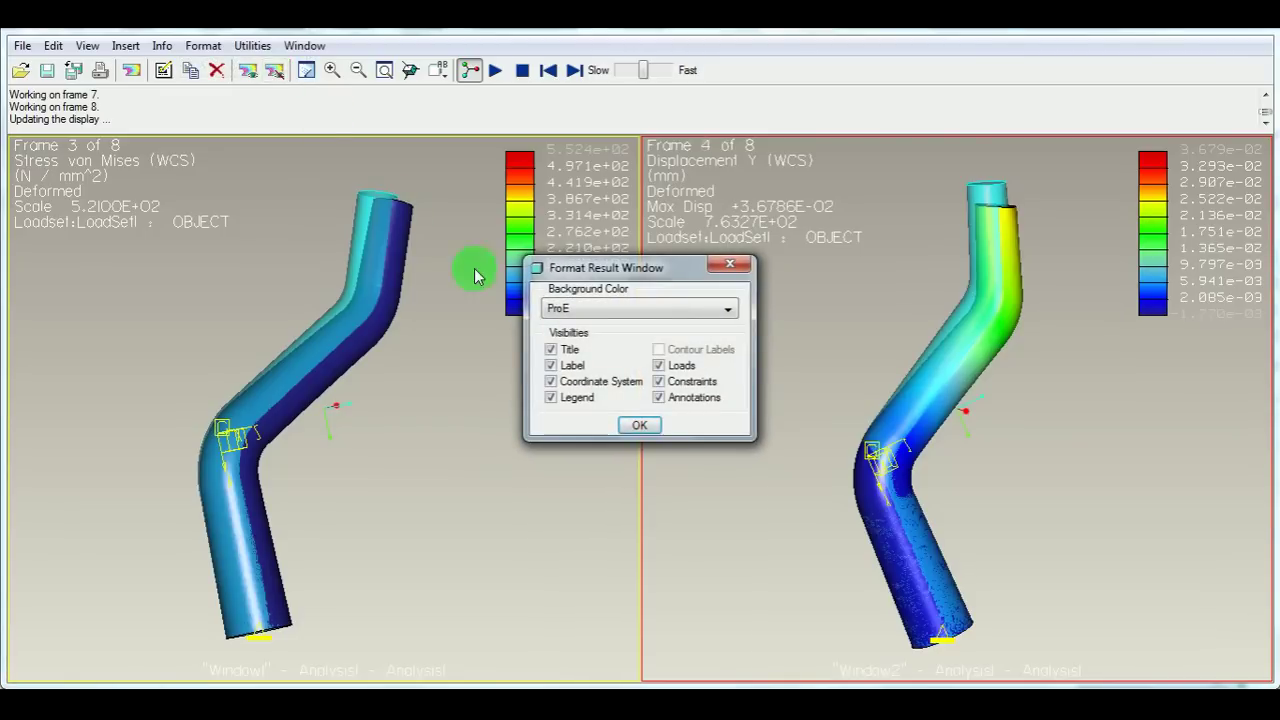
click(572, 312)
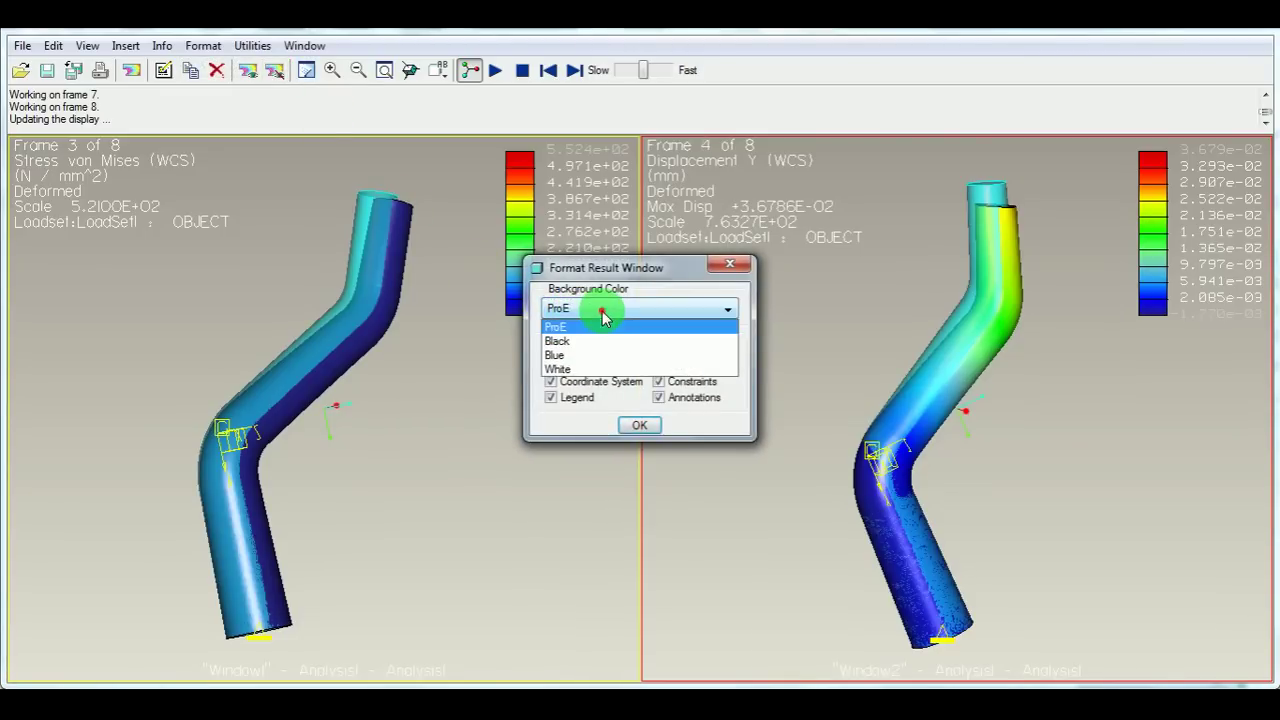
click(572, 366)
click(645, 424)
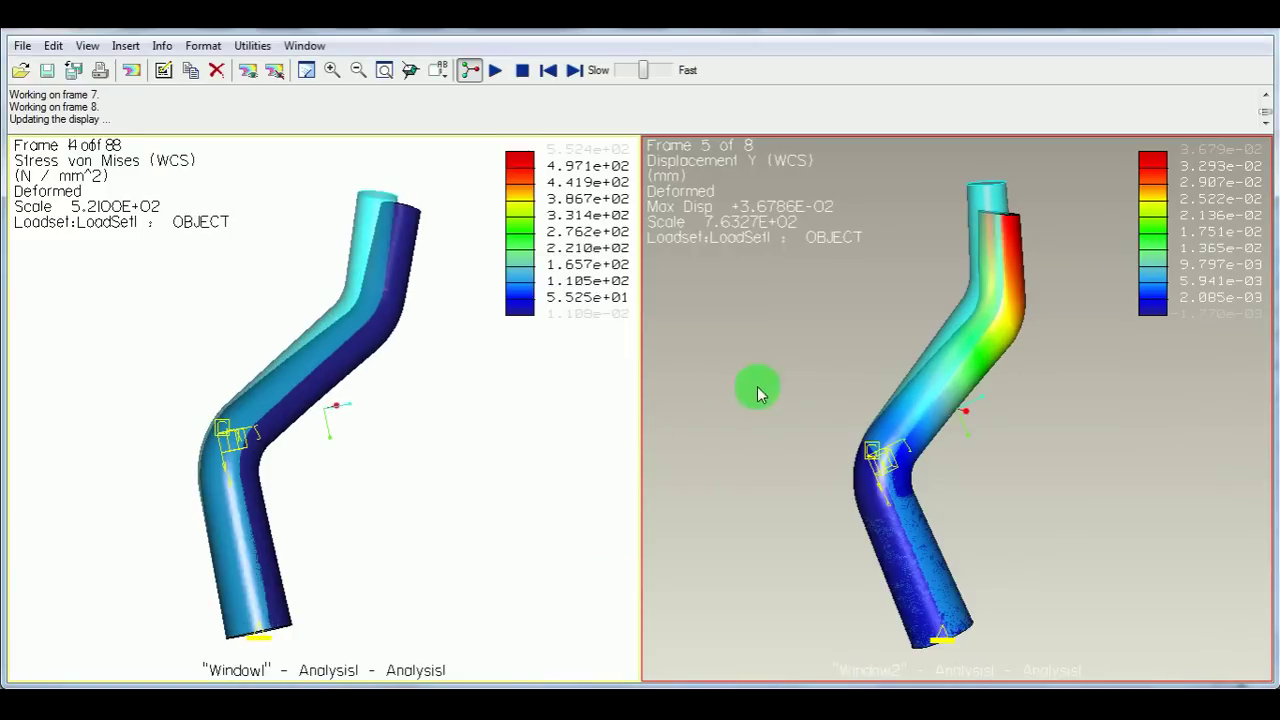
Set the background color of the Y displacement result window to White.
click(855, 360)
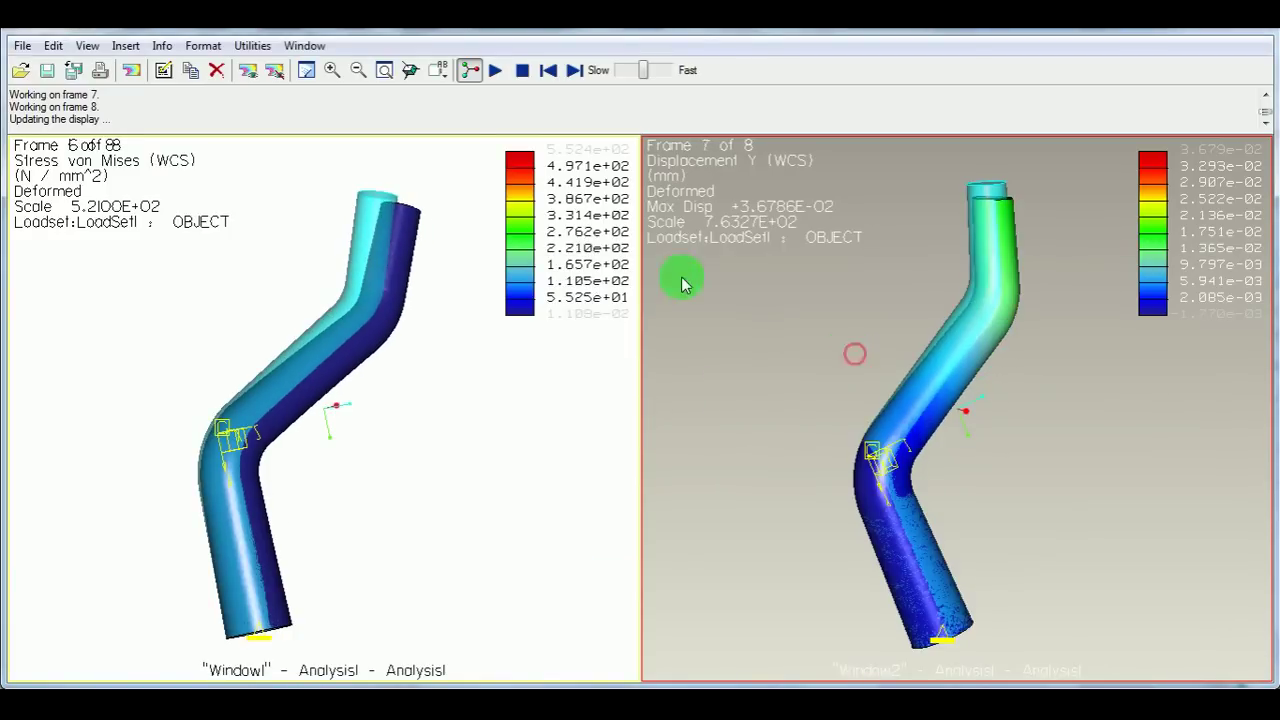
click(211, 50)
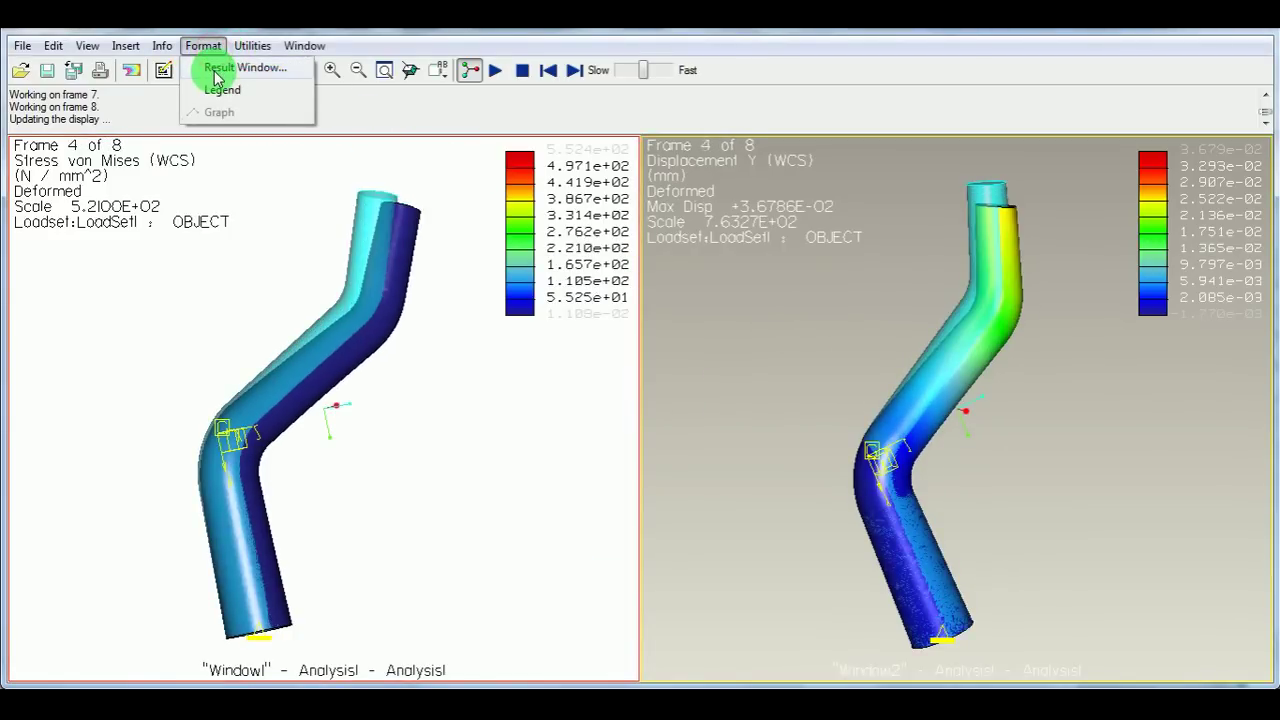
click(215, 67)
click(590, 310)
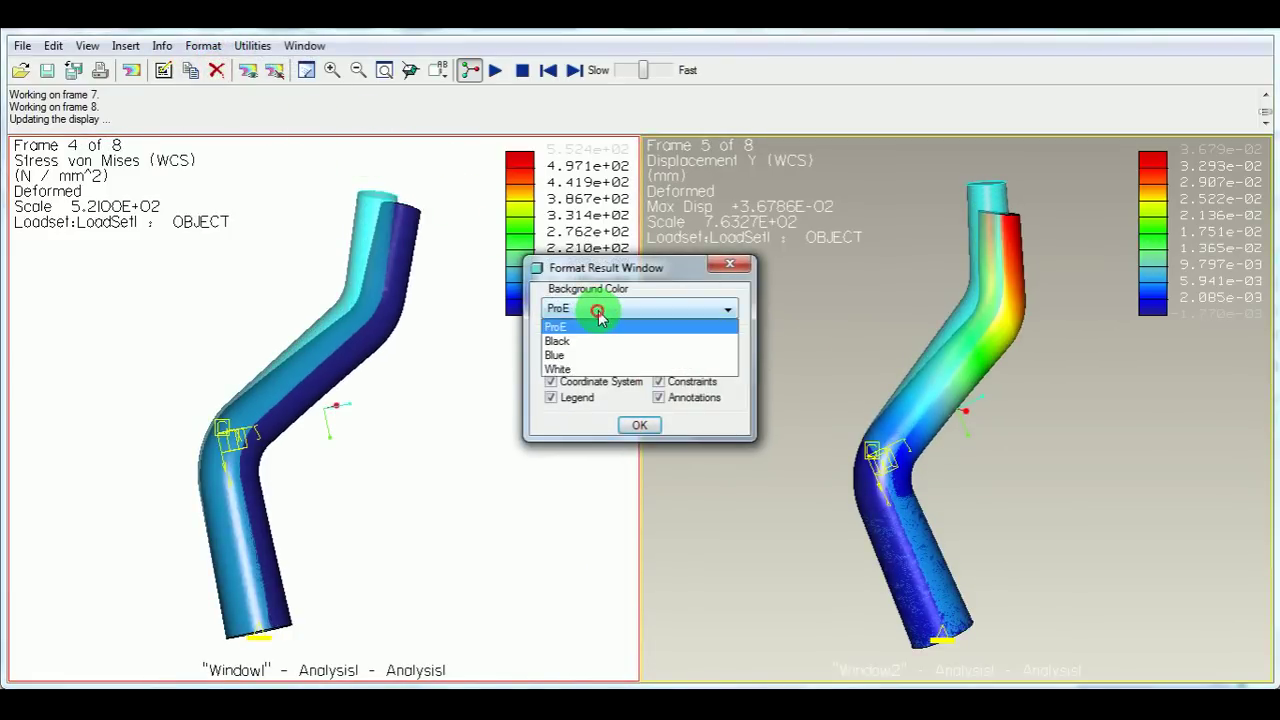
click(562, 368)
click(642, 426)
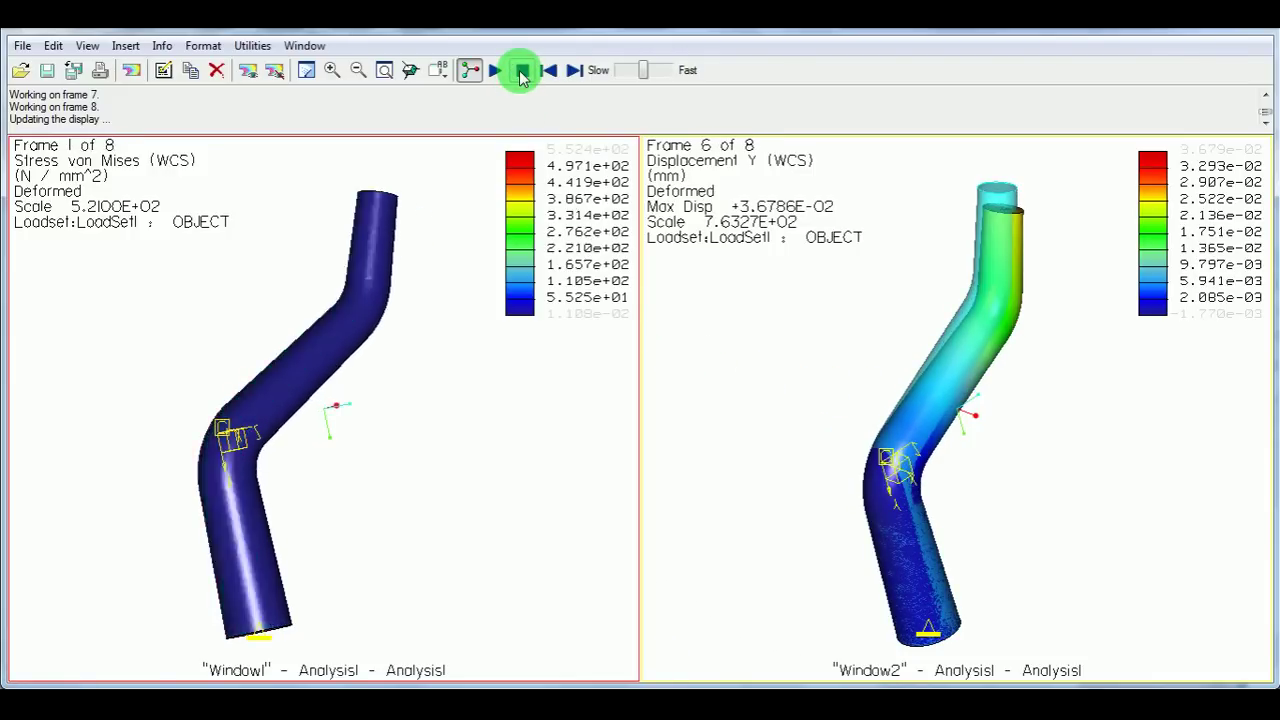
Stop the animation of the Y displacement plot and set the animation speed to the fastest setting.
click(521, 73)
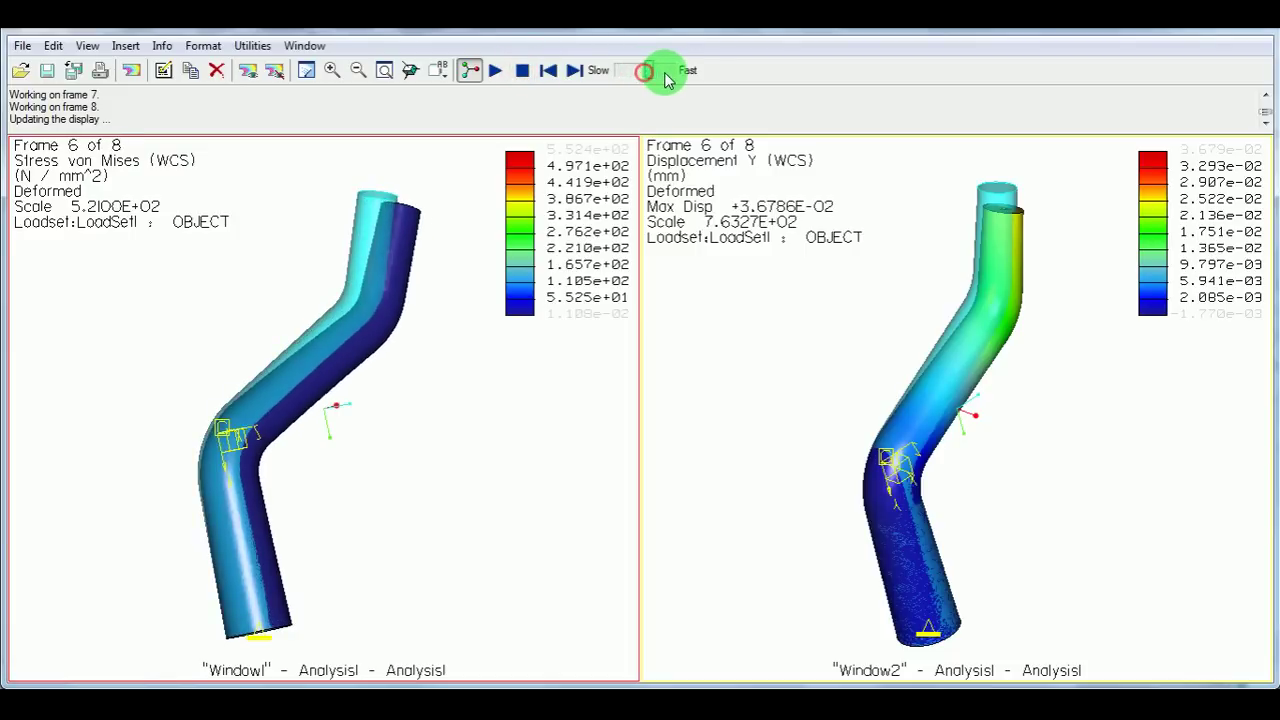
drag(668, 80, 666, 74)
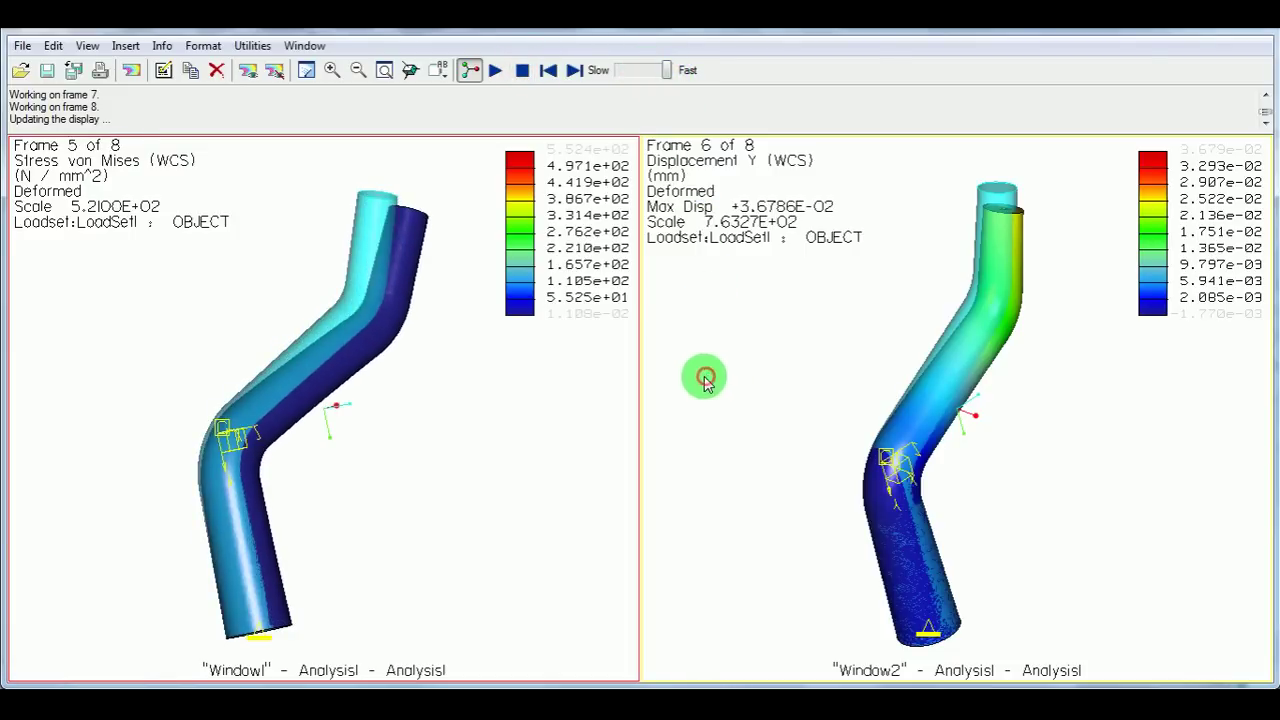
middle_drag(789, 349, 776, 445)
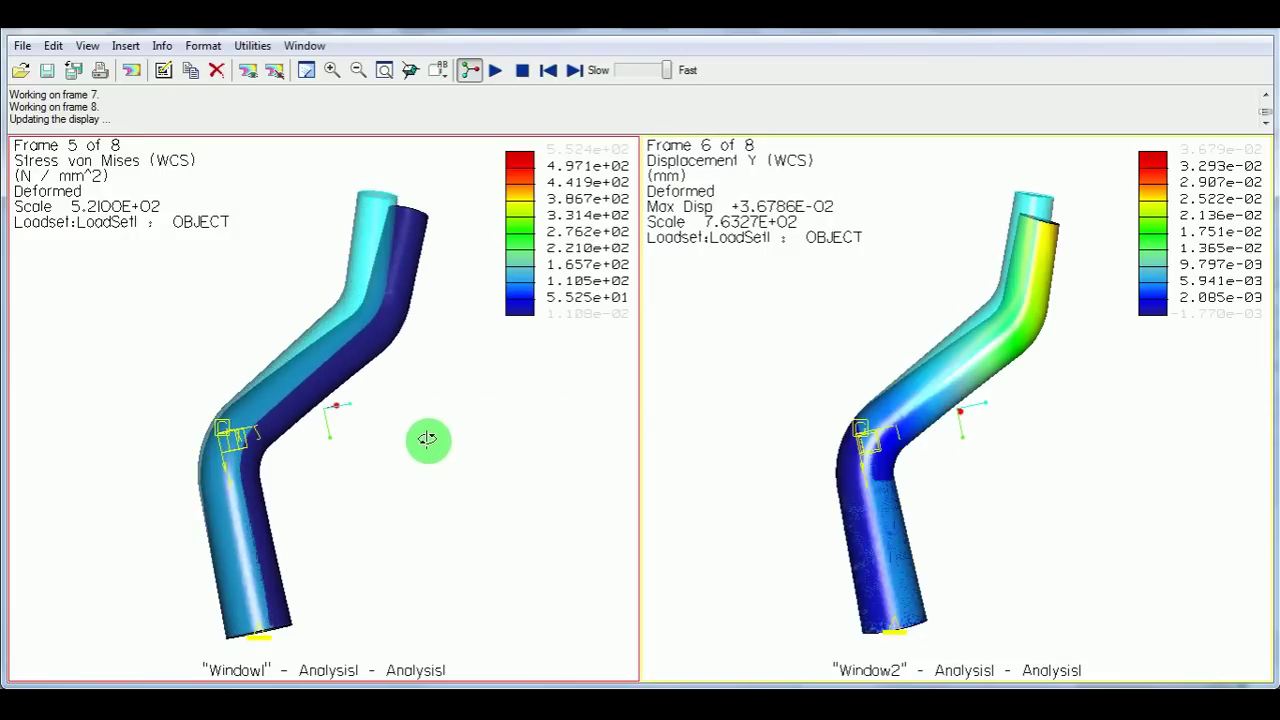
middle_drag(429, 439, 446, 450)
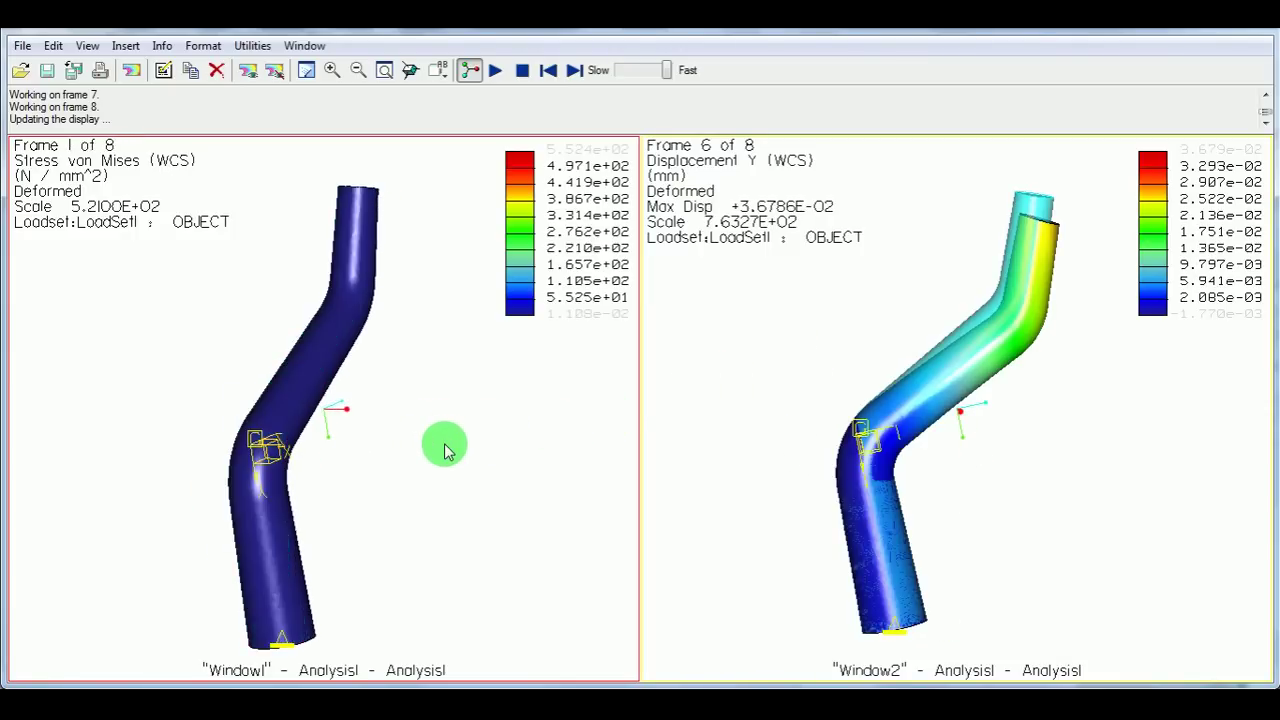